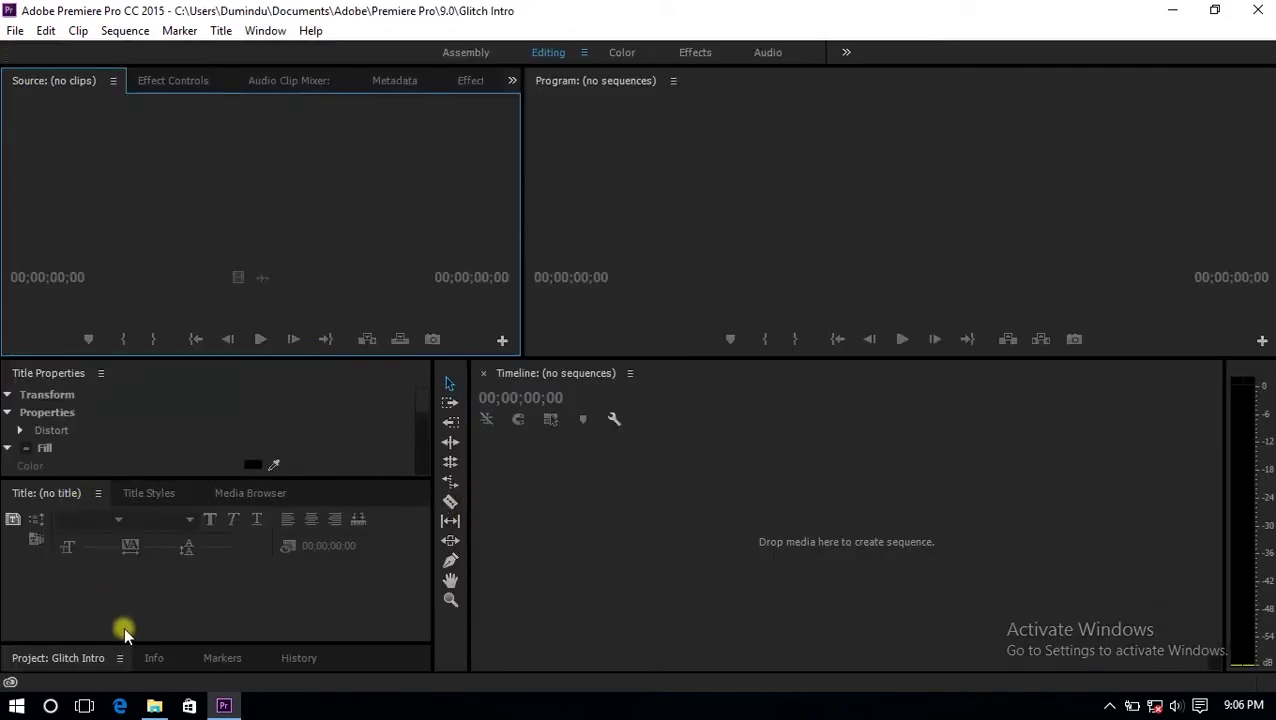
- Bring the TOP10 GLITCH Sound Effect MP3 from the Dumindu Graphics folder into the empty timeline to create a sequence
{"action": "left_click", "coordinate": [154, 706]}
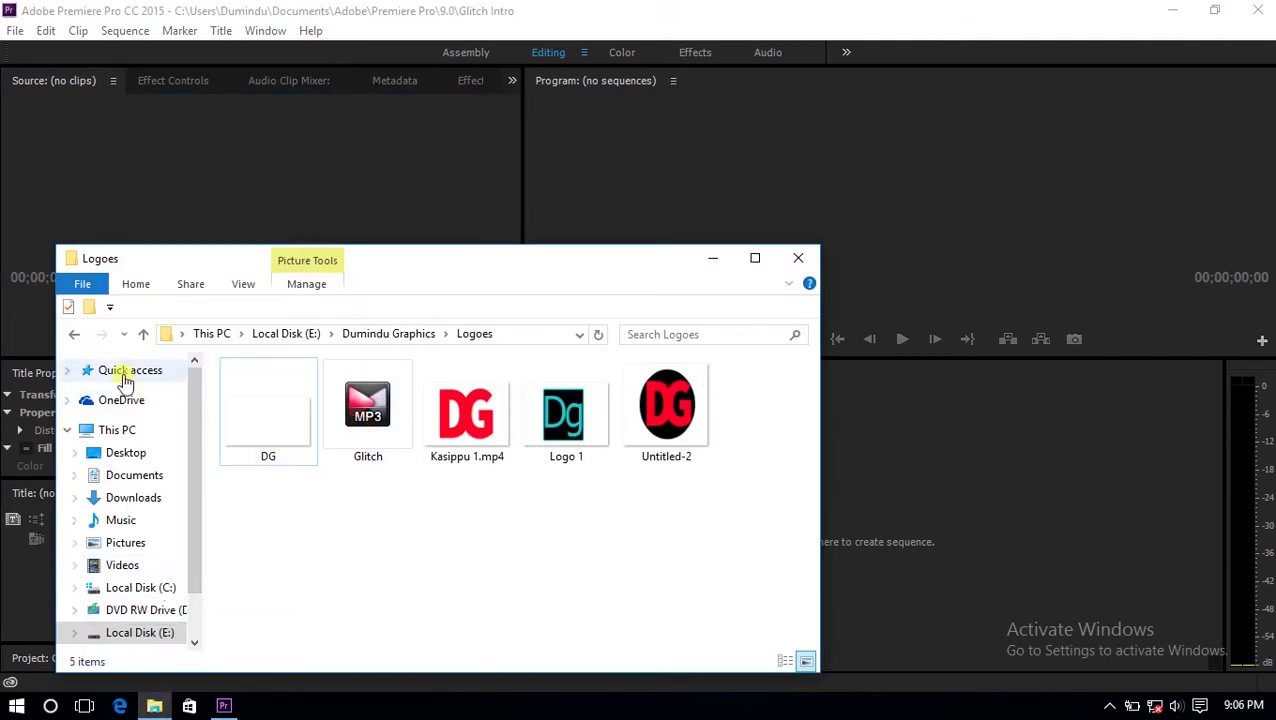
{"action": "left_click", "coordinate": [76, 338]}
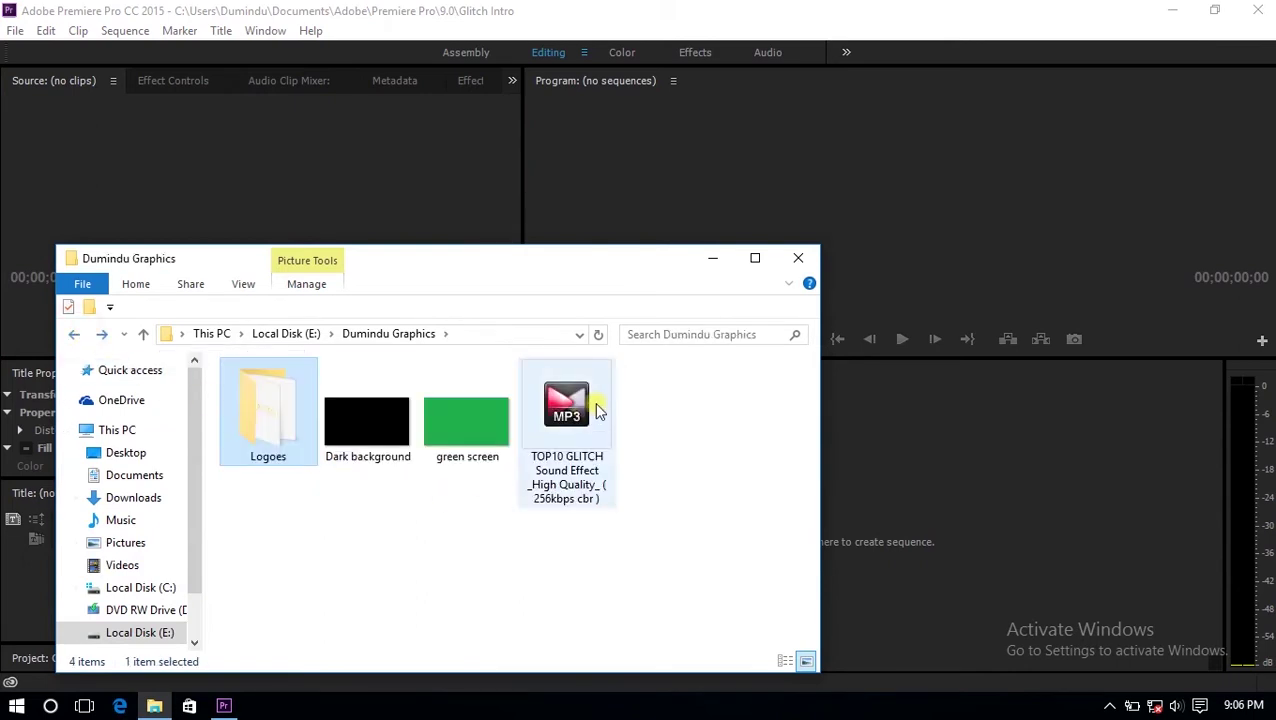
{"action": "left_click_drag", "start_coordinate": [552, 414], "coordinate": [900, 512]}
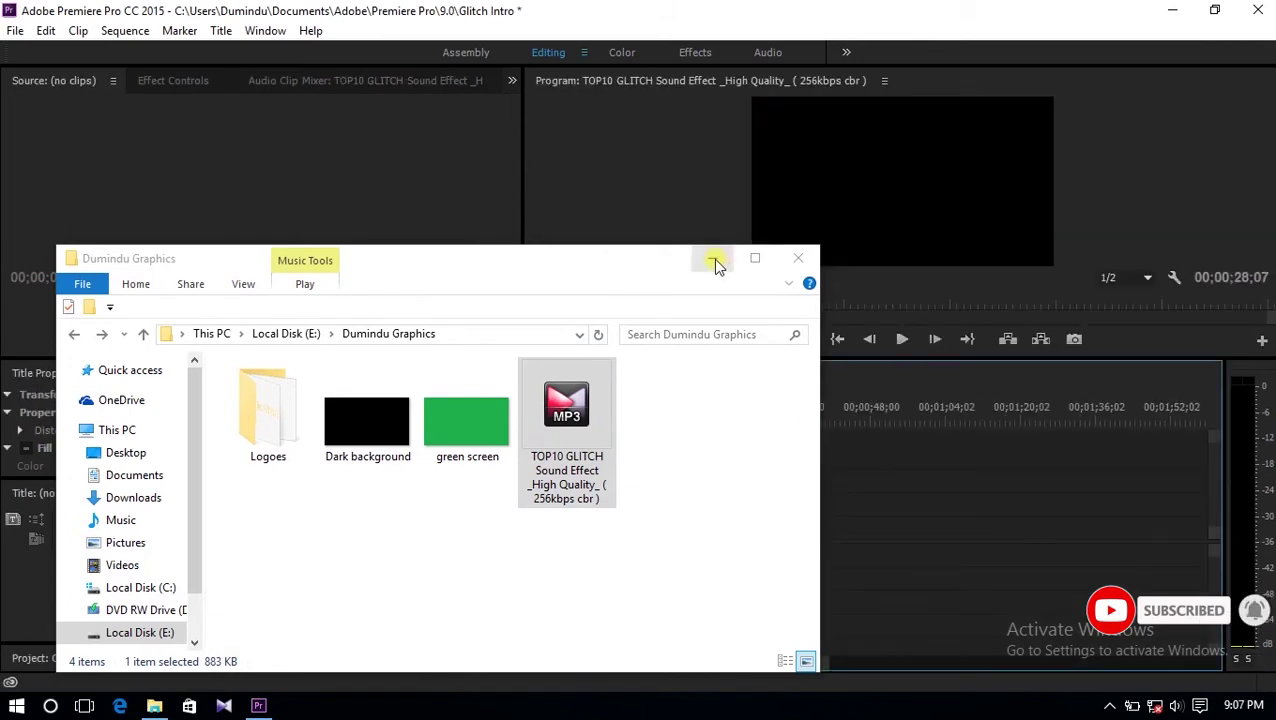
{"action": "left_click", "coordinate": [716, 262]}
- Play through the audio to locate the wanted glitch sound and split the clip just before the nine-second mark
{"action": "key", "text": "space"}
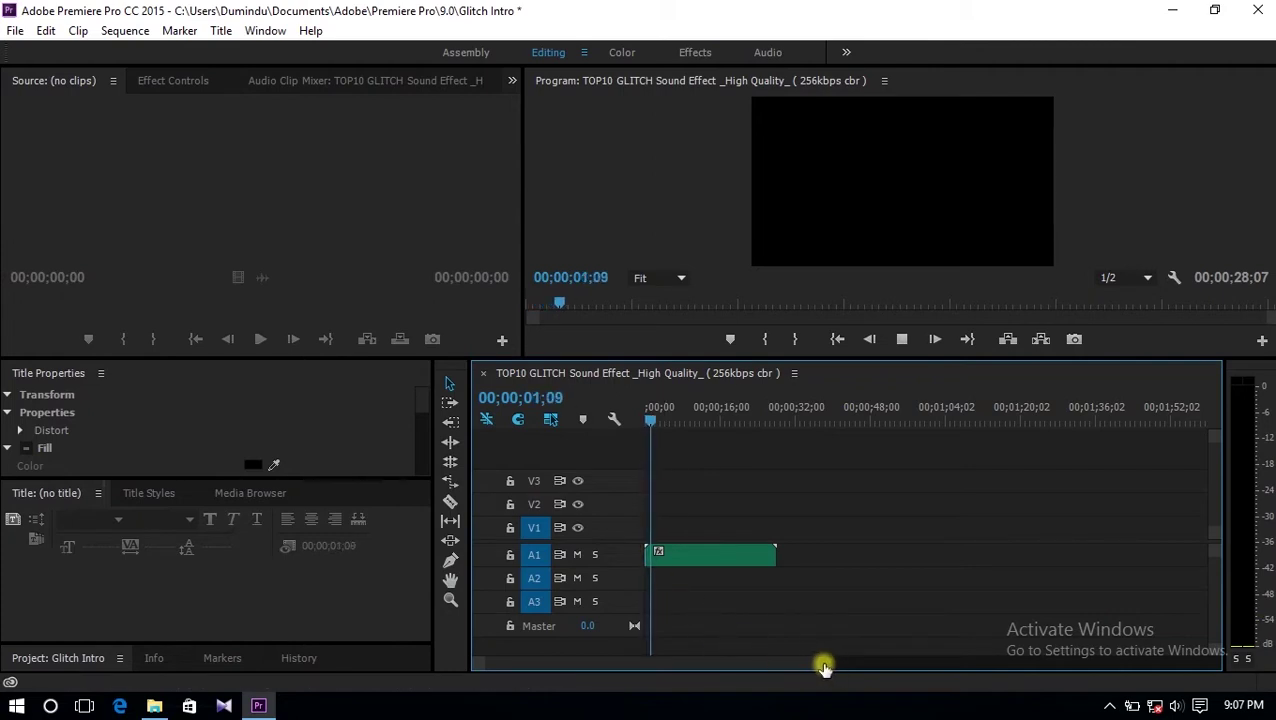
{"action": "left_click_drag", "start_coordinate": [820, 664], "coordinate": [738, 660]}
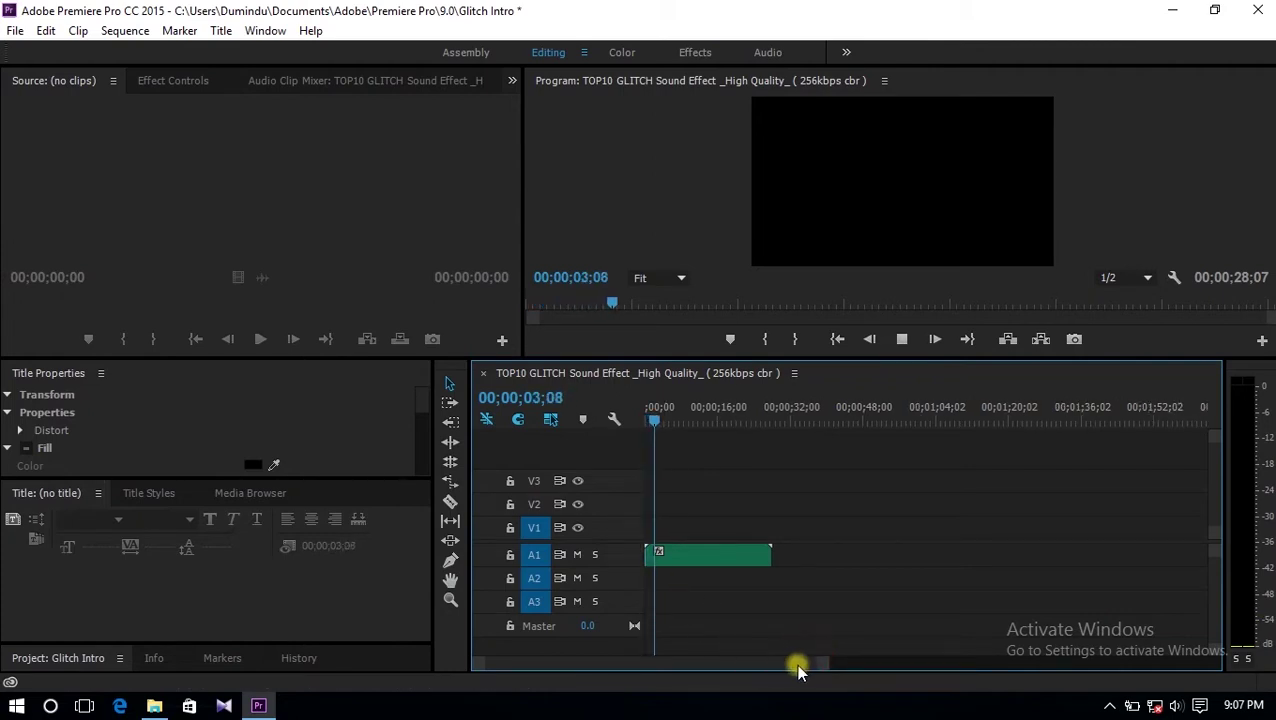
{"action": "left_click_drag", "start_coordinate": [817, 669], "coordinate": [745, 668]}
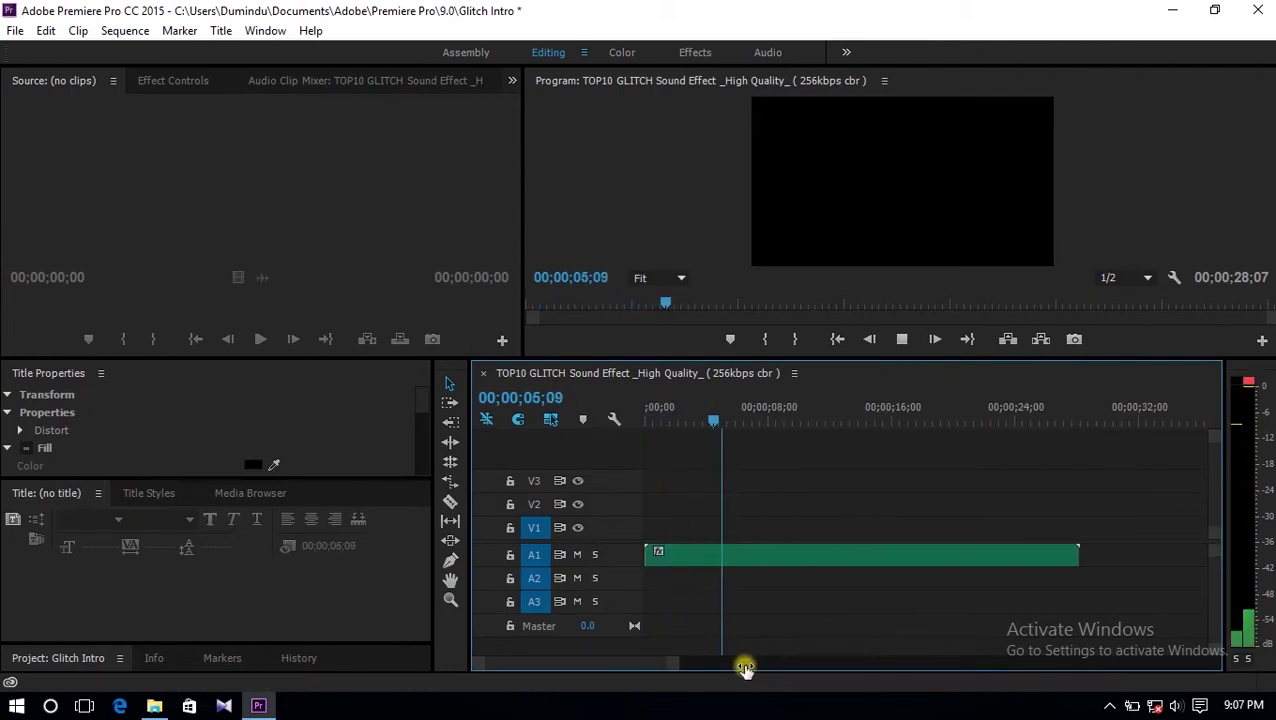
{"action": "left_click", "coordinate": [745, 425]}
{"action": "left_click_drag", "start_coordinate": [745, 425], "coordinate": [785, 415]}
{"action": "key", "text": "space"}
{"action": "key", "text": "c"}
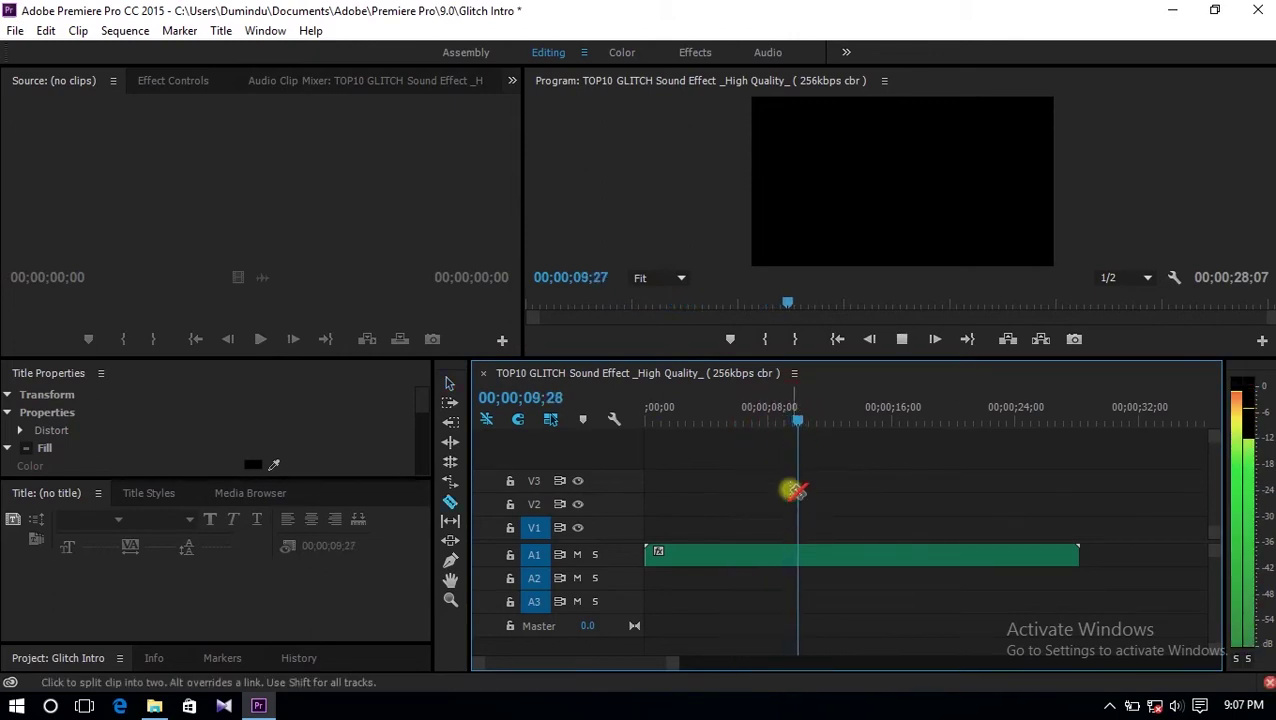
{"action": "left_click", "coordinate": [785, 418]}
{"action": "left_click_drag", "start_coordinate": [785, 418], "coordinate": [792, 543]}
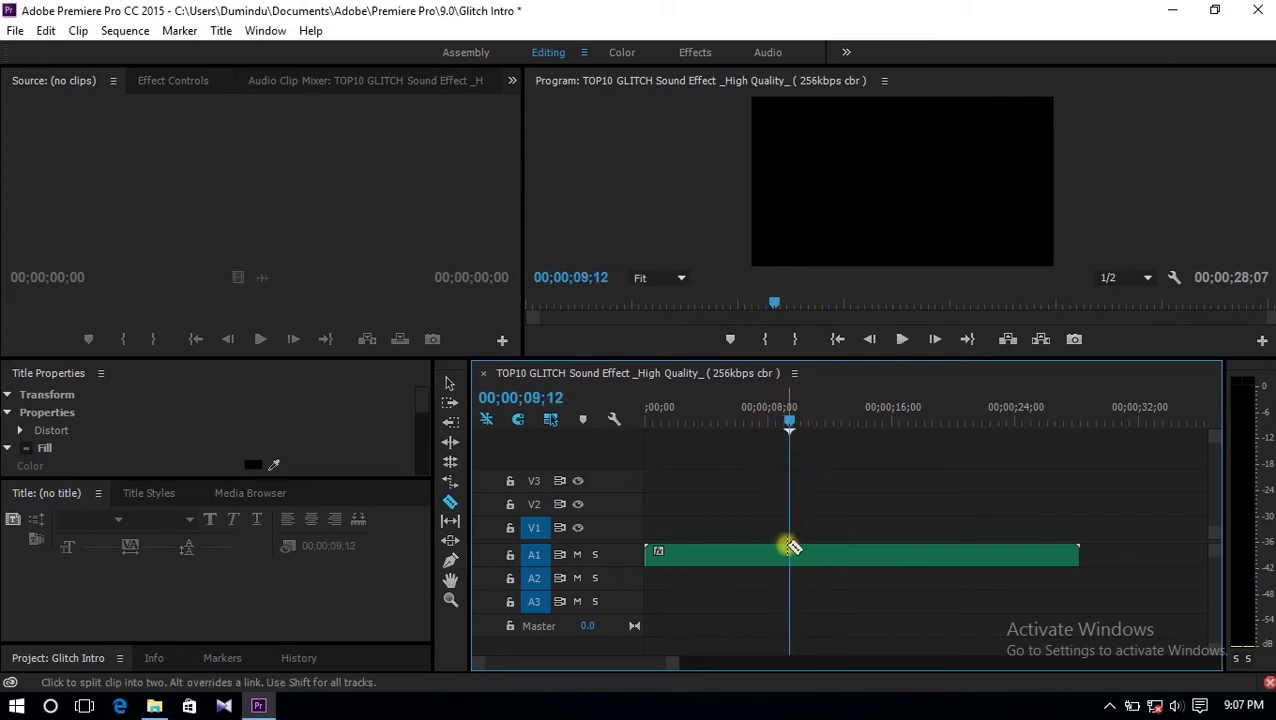
{"action": "key", "text": "Left"}
{"action": "key", "text": "Left"}
{"action": "key", "text": "Left"}
{"action": "key", "text": "Left"}
{"action": "key", "text": "Left"}
{"action": "key", "text": "Left"}
{"action": "key", "text": "Left"}
{"action": "key", "text": "Left"}
{"action": "key", "text": "Left"}
{"action": "key", "text": "Left"}
{"action": "key", "text": "Left"}
{"action": "key", "text": "Left"}
{"action": "key", "text": "Left"}
{"action": "key", "text": "Left"}
{"action": "left_click", "coordinate": [788, 558]}
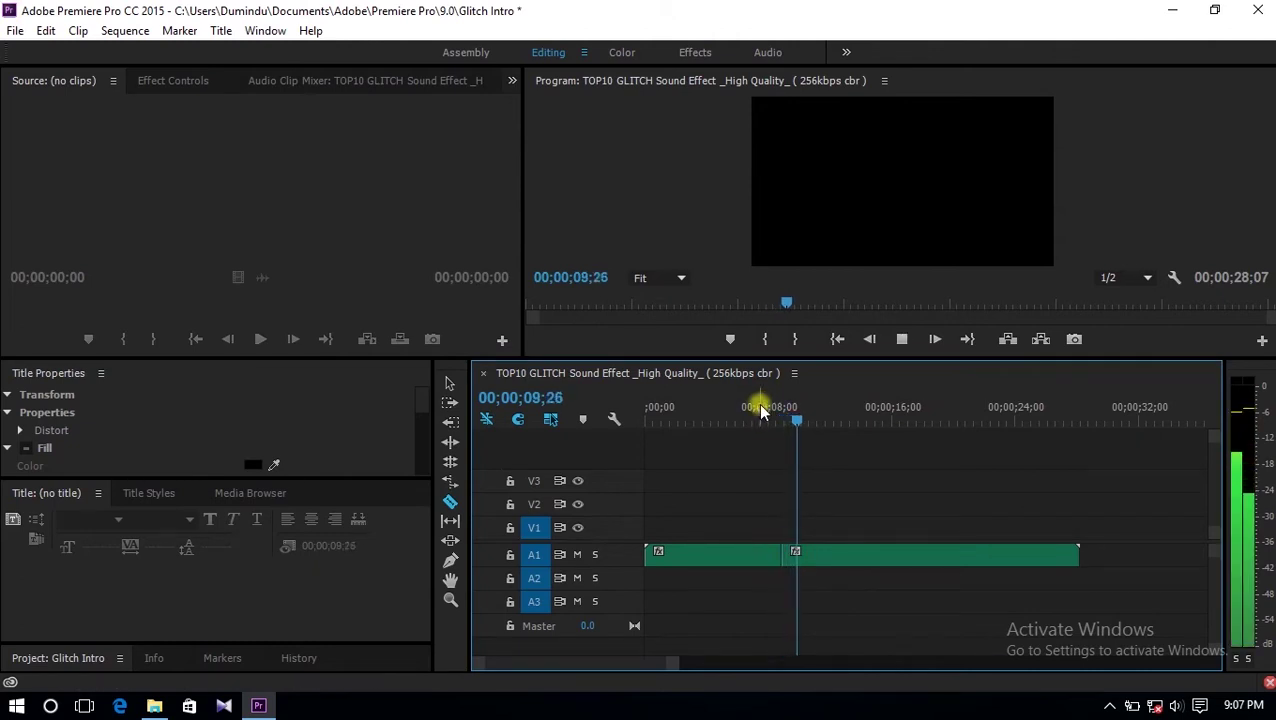
- Split the audio again at 00;00;11;06 and delete the parts before and after the glitch section
{"action": "key", "text": "space"}
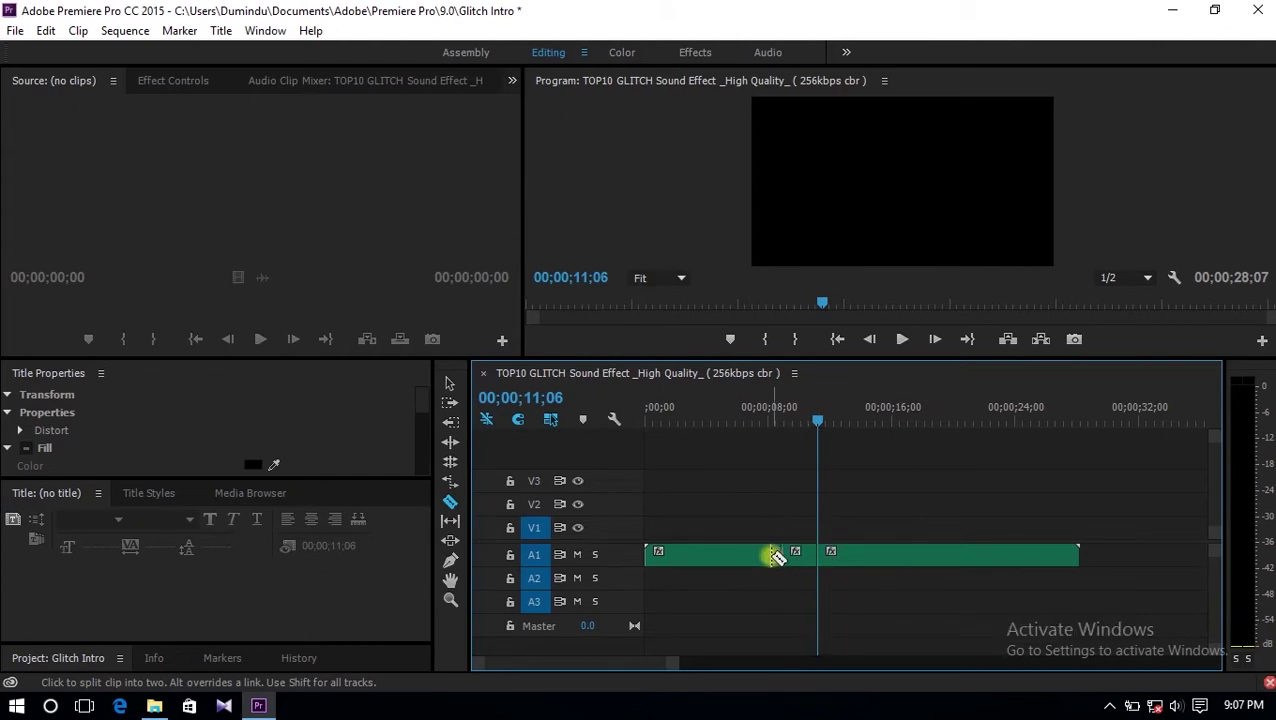
{"action": "key", "text": "v"}
{"action": "left_click", "coordinate": [694, 560]}
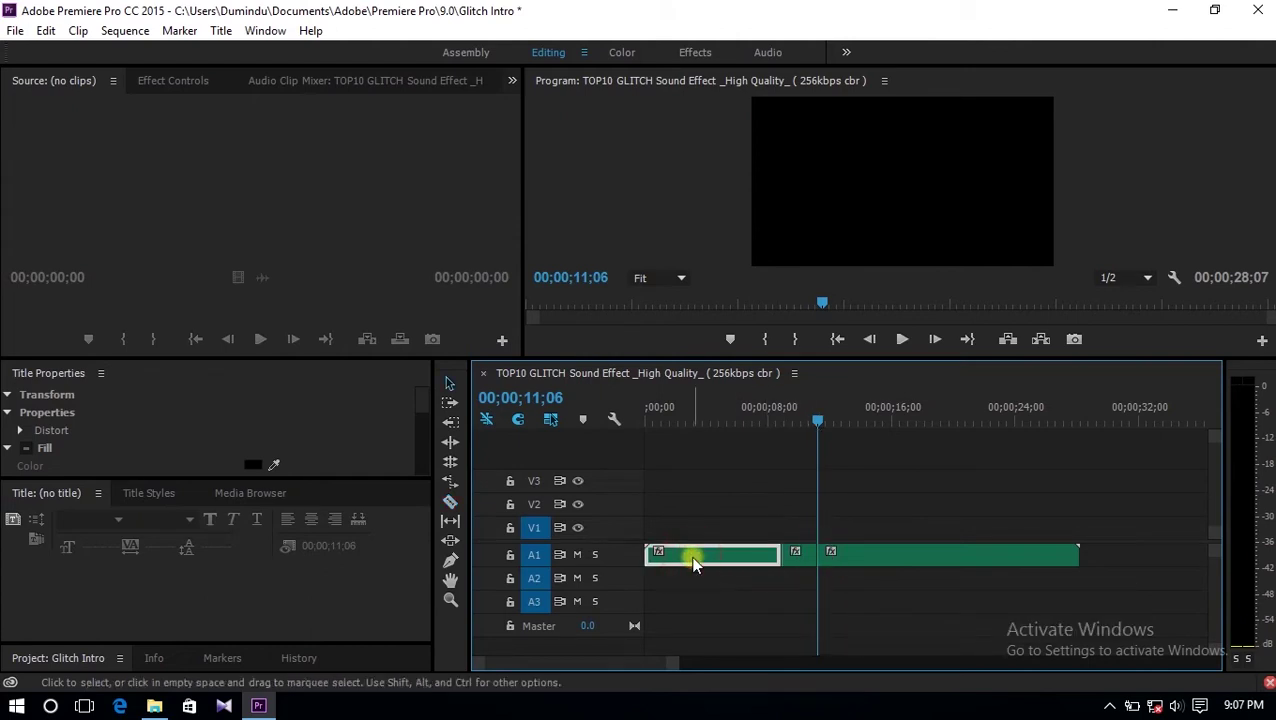
{"action": "key", "text": "Delete"}
{"action": "left_click", "coordinate": [862, 556]}
{"action": "key", "text": "Delete"}
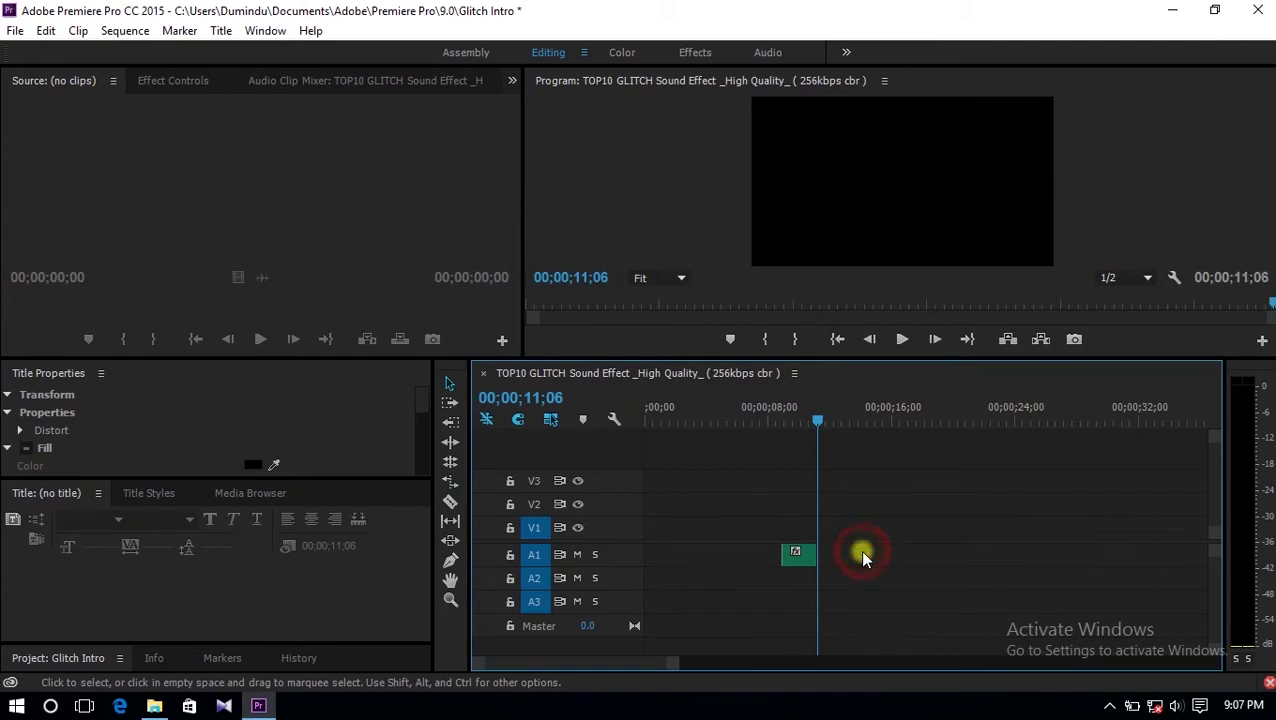
- Move the remaining glitch audio onto track A2, preview it, and start it just under one second into the sequence
{"action": "left_click_drag", "start_coordinate": [808, 560], "coordinate": [672, 583]}
{"action": "left_click", "coordinate": [668, 418]}
{"action": "left_click_drag", "start_coordinate": [668, 418], "coordinate": [607, 416]}
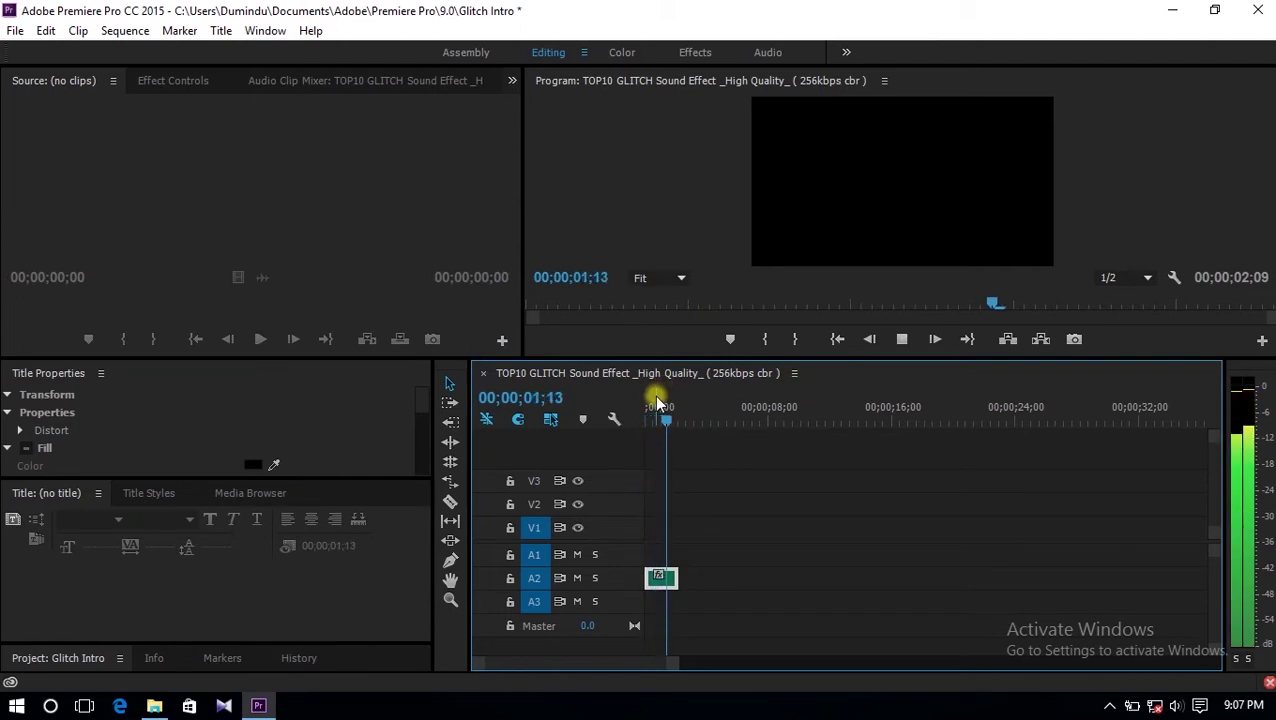
{"action": "left_click_drag", "start_coordinate": [660, 578], "coordinate": [688, 588]}
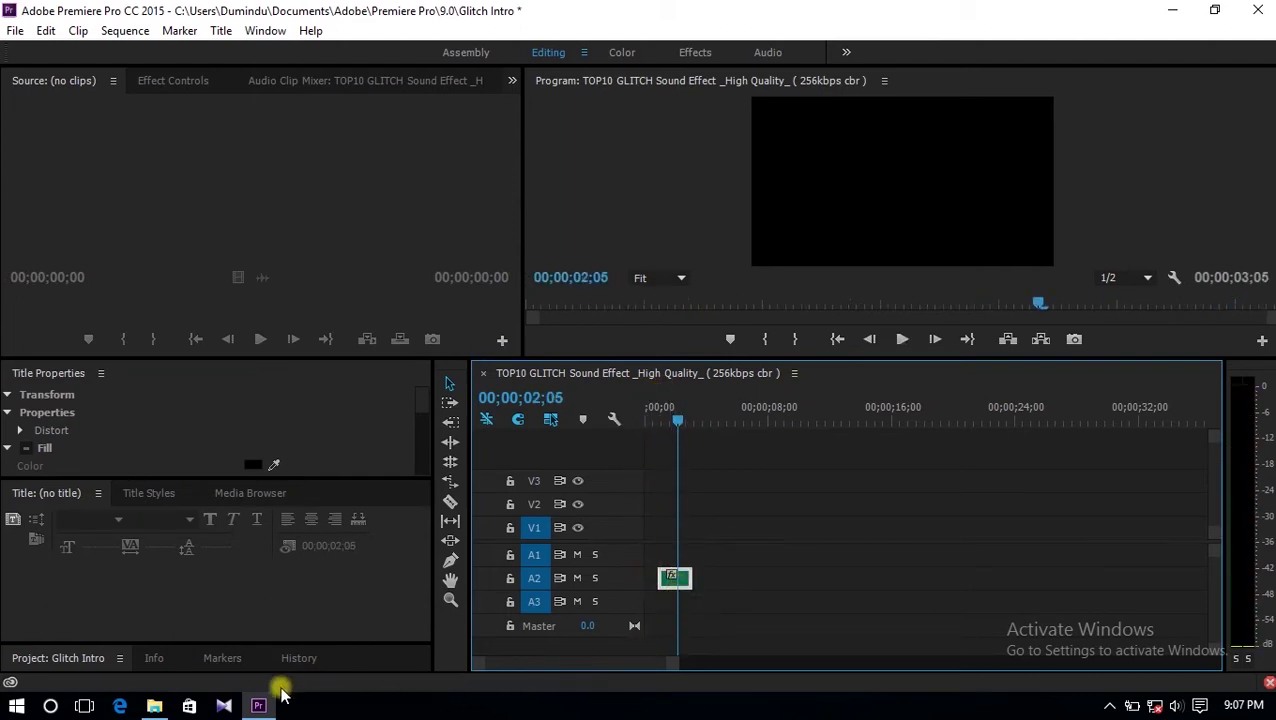
- Add the Kasippu 1.mp4 logo image from the Logoes folder to track V1 at the start of the sequence
{"action": "left_click", "coordinate": [155, 706]}
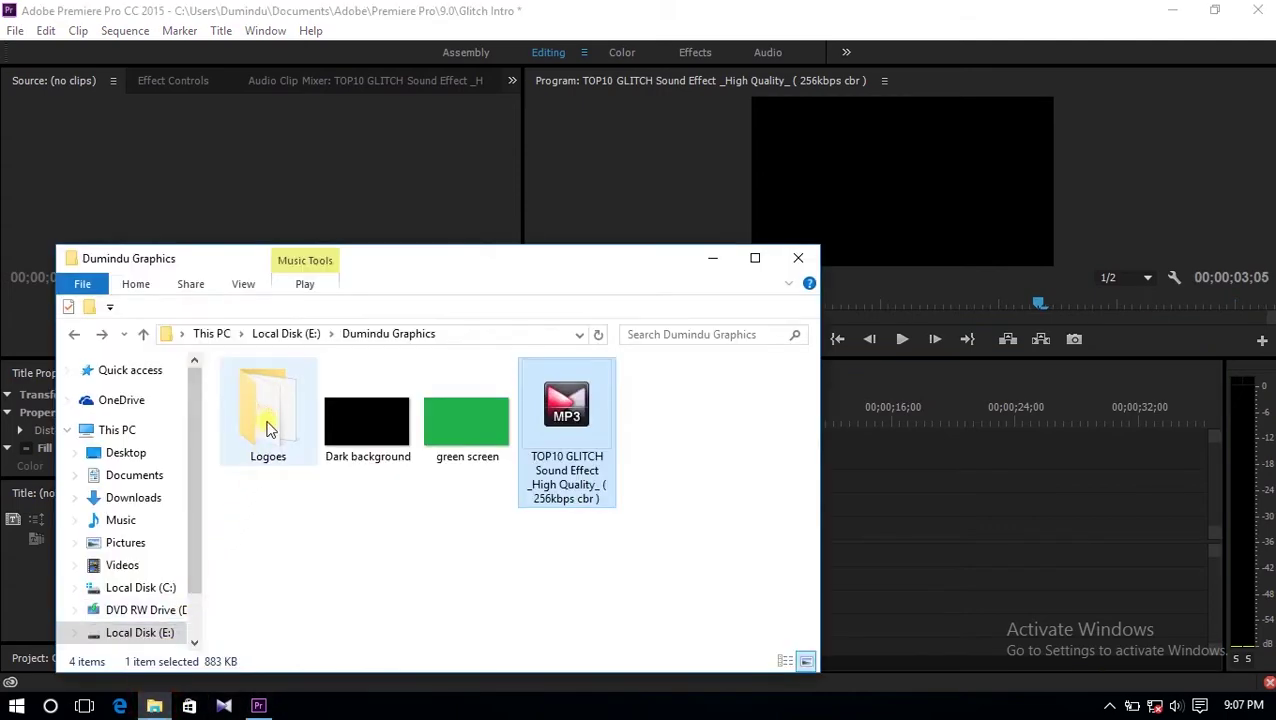
{"action": "double_click", "coordinate": [266, 427]}
{"action": "left_click", "coordinate": [316, 413]}
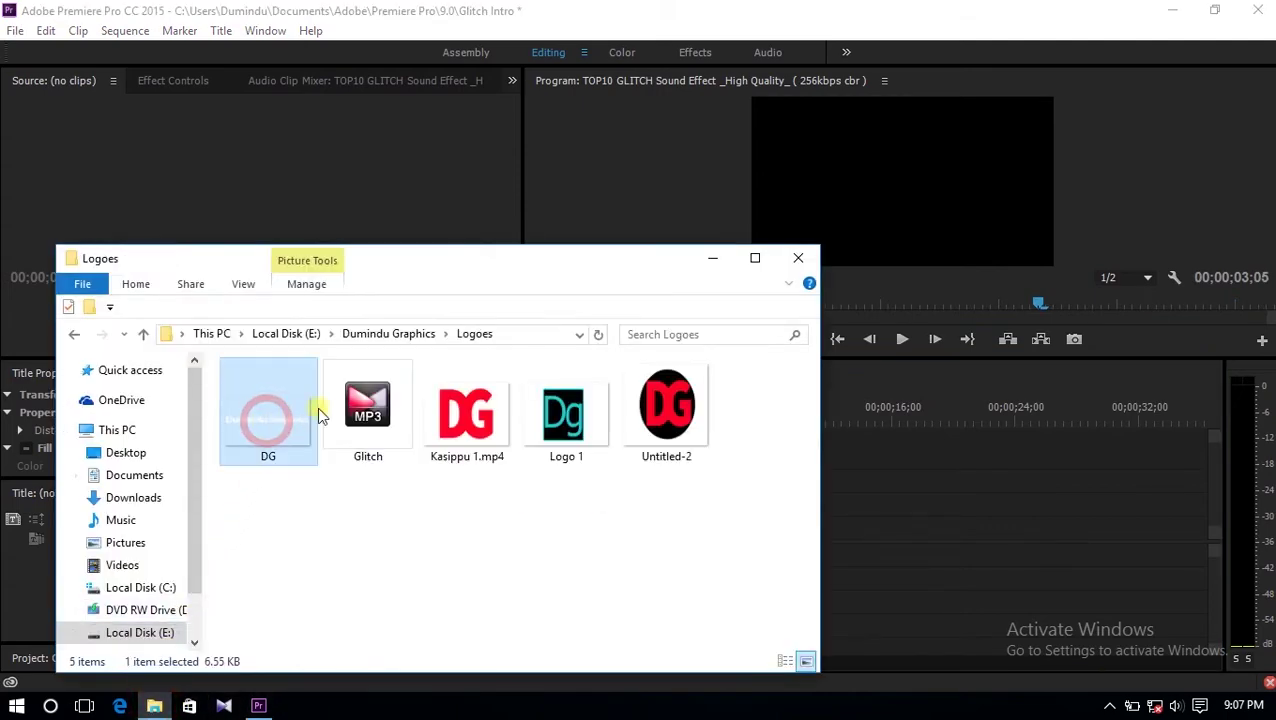
{"action": "left_click", "coordinate": [755, 260]}
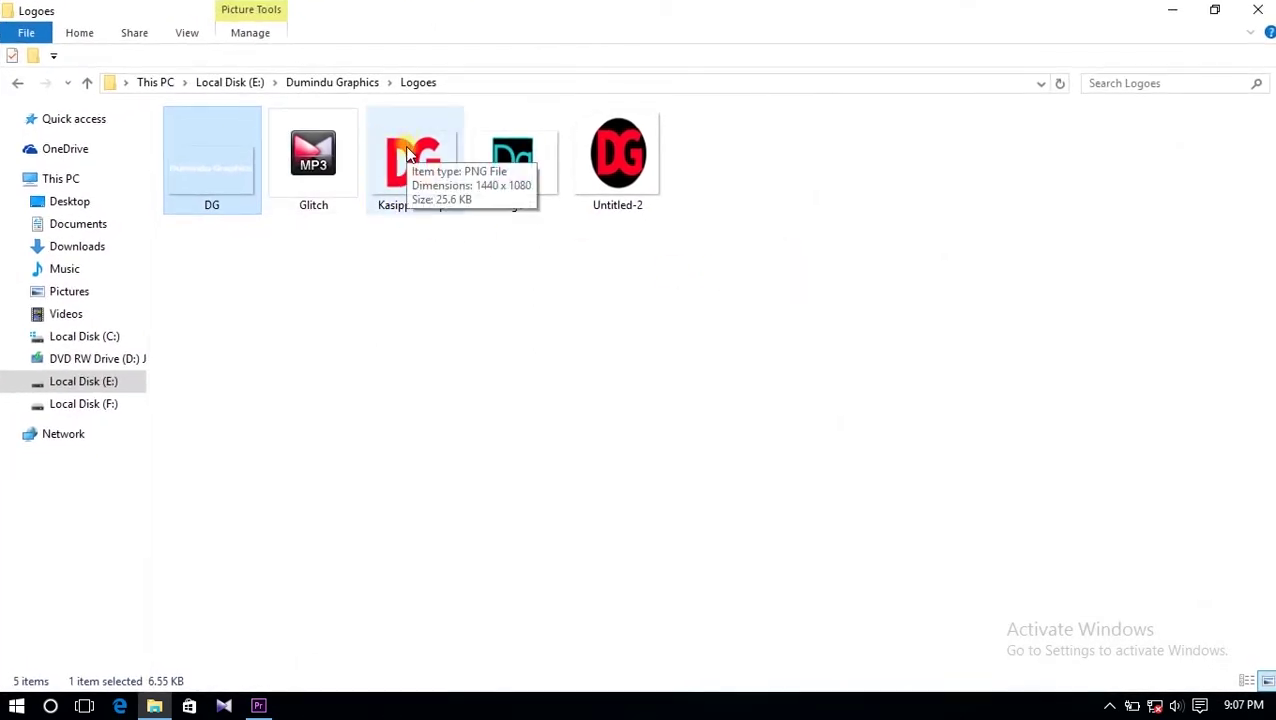
{"action": "left_click_drag", "start_coordinate": [406, 155], "coordinate": [663, 527]}
{"action": "left_click_drag", "start_coordinate": [668, 425], "coordinate": [612, 418]}
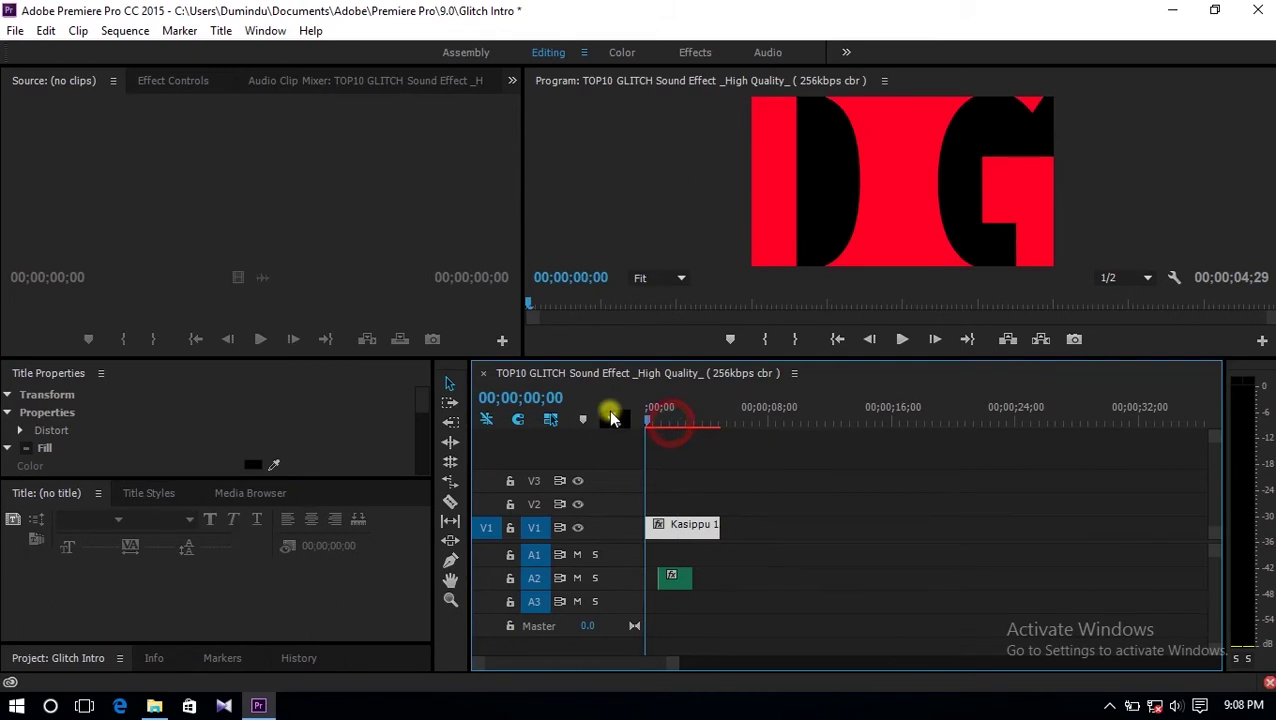
- Set the logo image's vertical position to 199 and its scale to 18
{"action": "left_click", "coordinate": [169, 84]}
{"action": "left_click", "coordinate": [14, 157]}
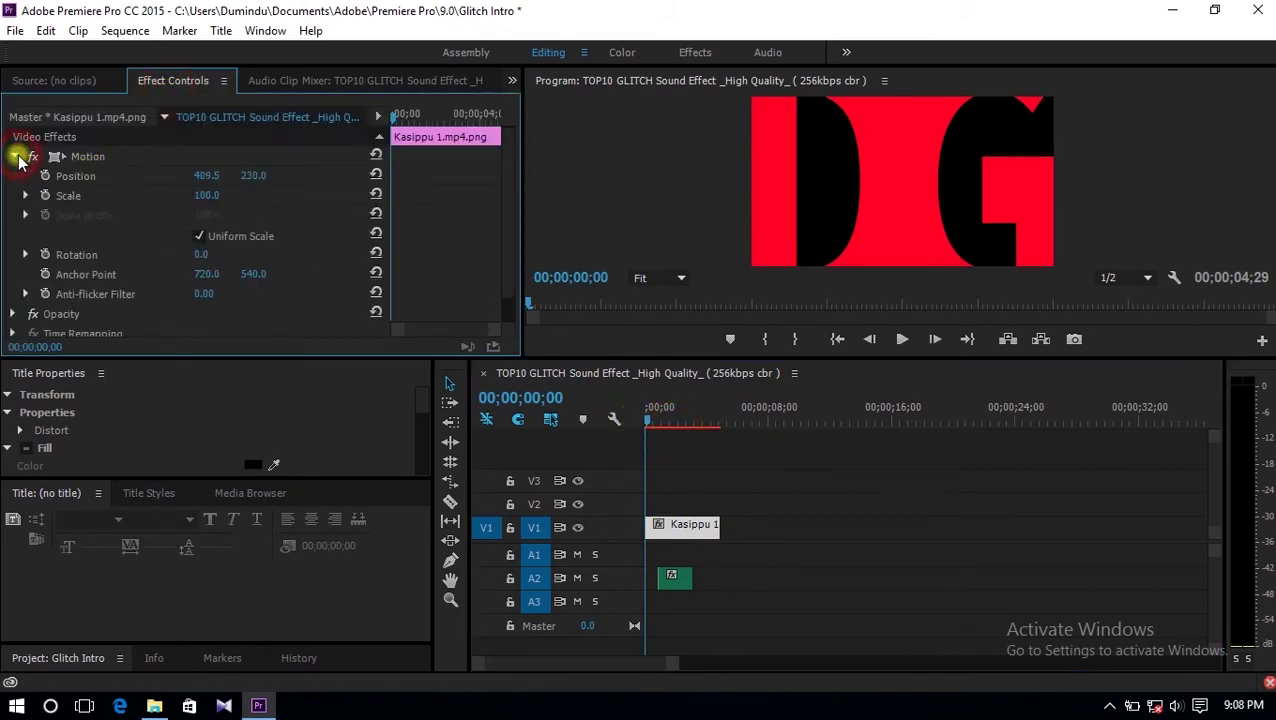
{"action": "left_click_drag", "start_coordinate": [231, 199], "coordinate": [151, 199]}
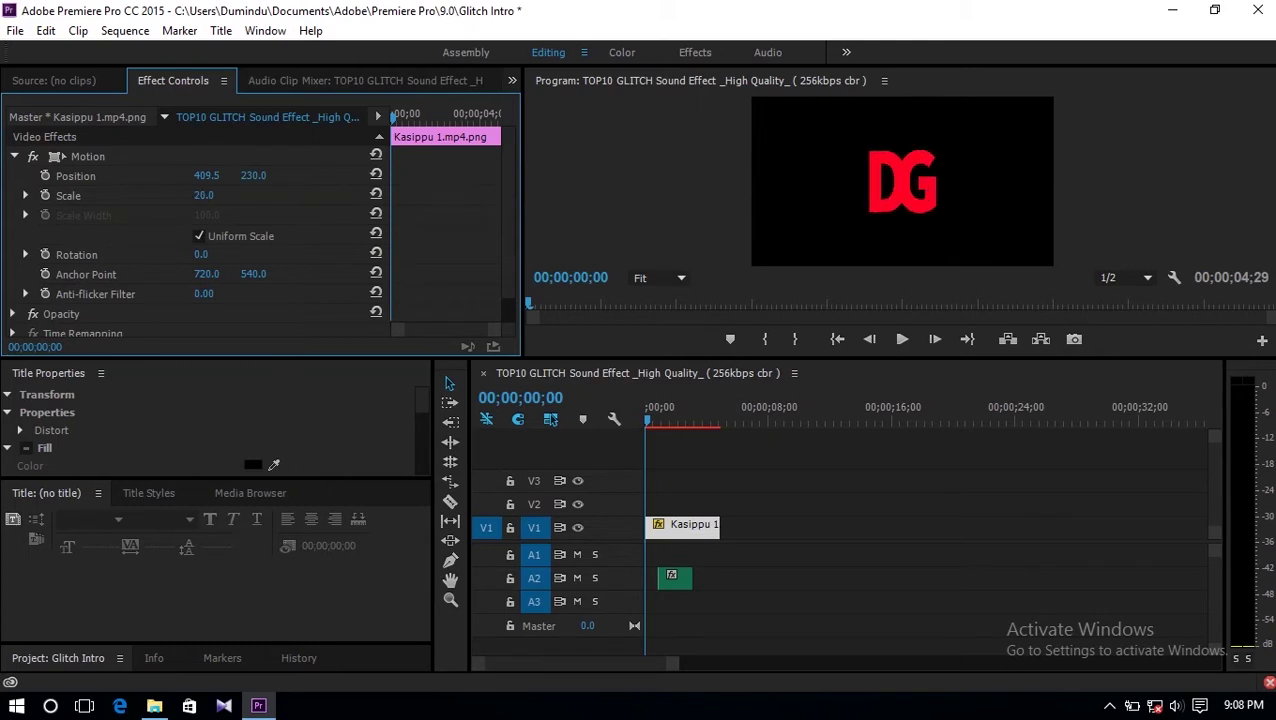
{"action": "mouse_move", "coordinate": [236, 178]}
{"action": "left_mouse_down"}
{"action": "mouse_move", "coordinate": [205, 178]}
{"action": "mouse_move", "coordinate": [216, 192]}
{"action": "left_mouse_up"}
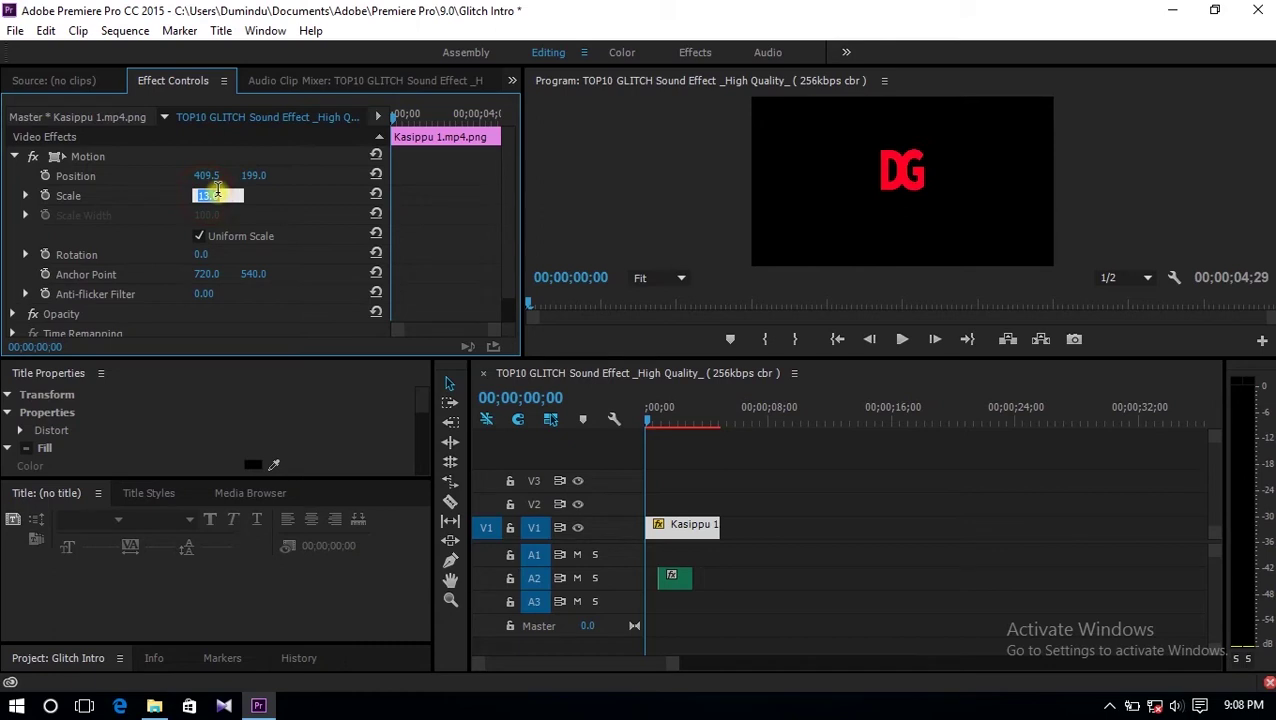
{"action": "type", "text": "18"}
{"action": "key", "text": "Return"}
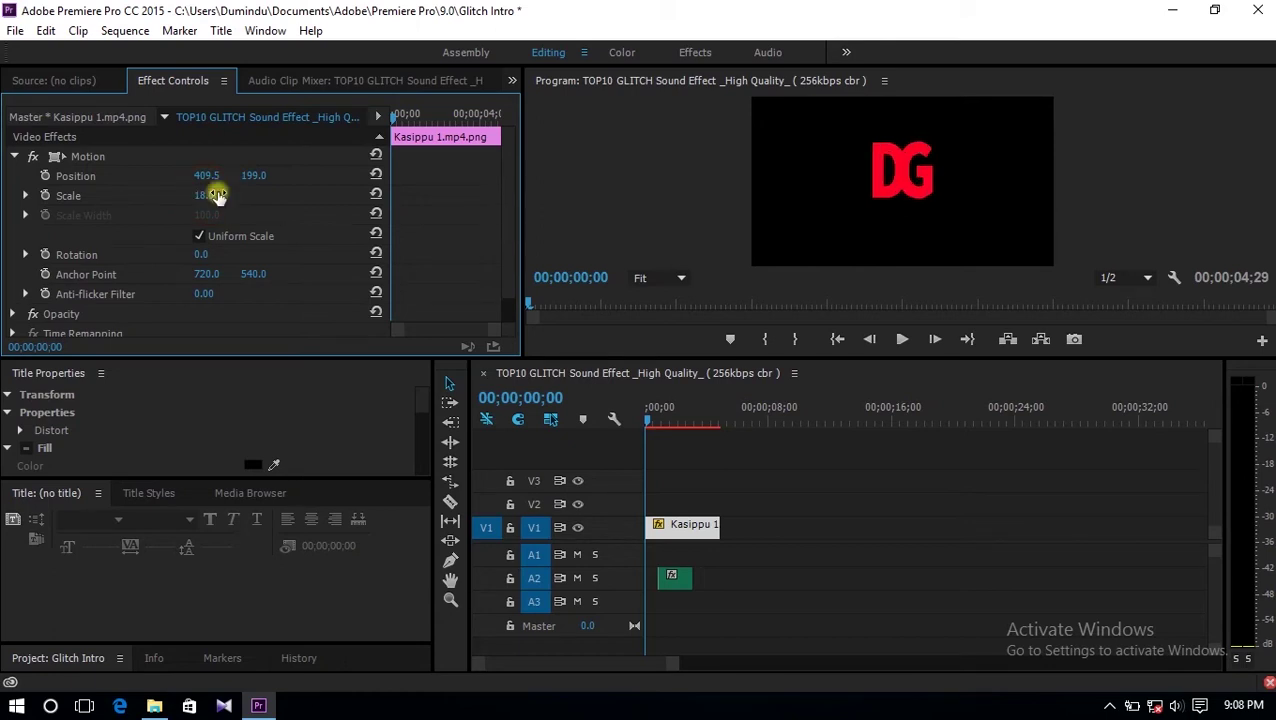
- Add the DG text image to track V2 above the logo, with scale 32 and vertical position 308
{"action": "left_click", "coordinate": [154, 705]}
{"action": "left_click_drag", "start_coordinate": [222, 168], "coordinate": [646, 498]}
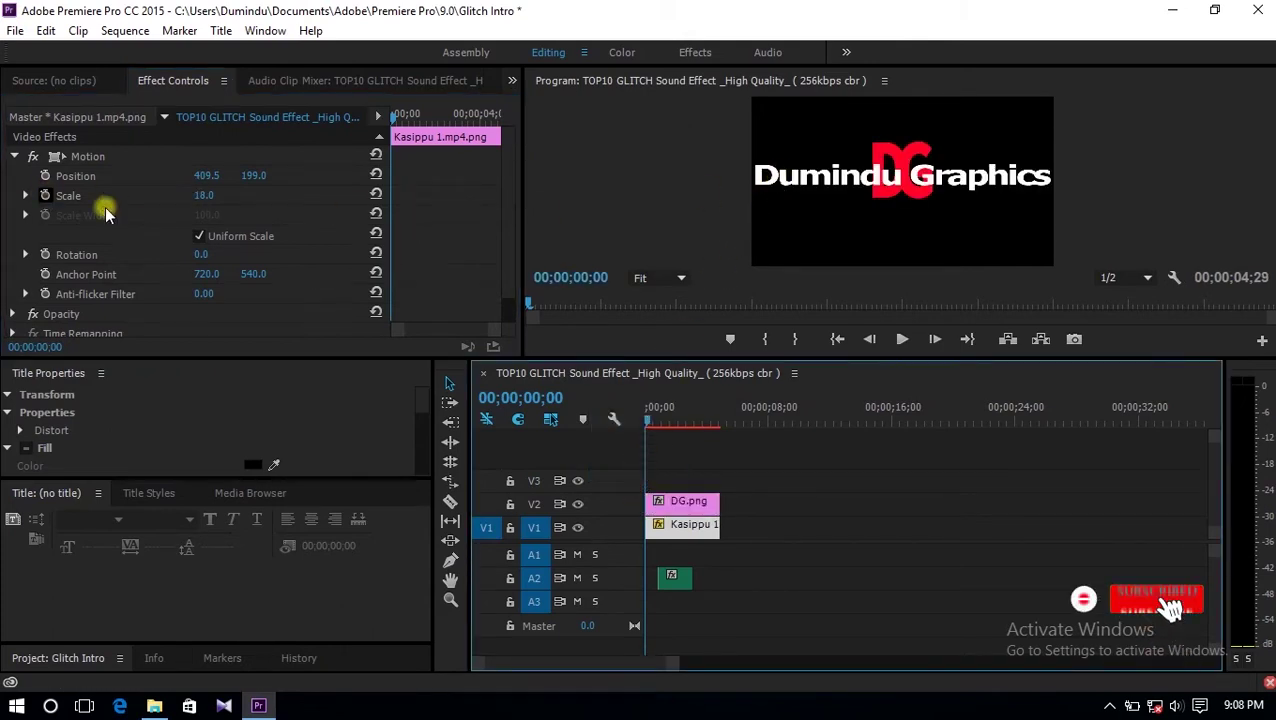
{"action": "double_click", "coordinate": [690, 502]}
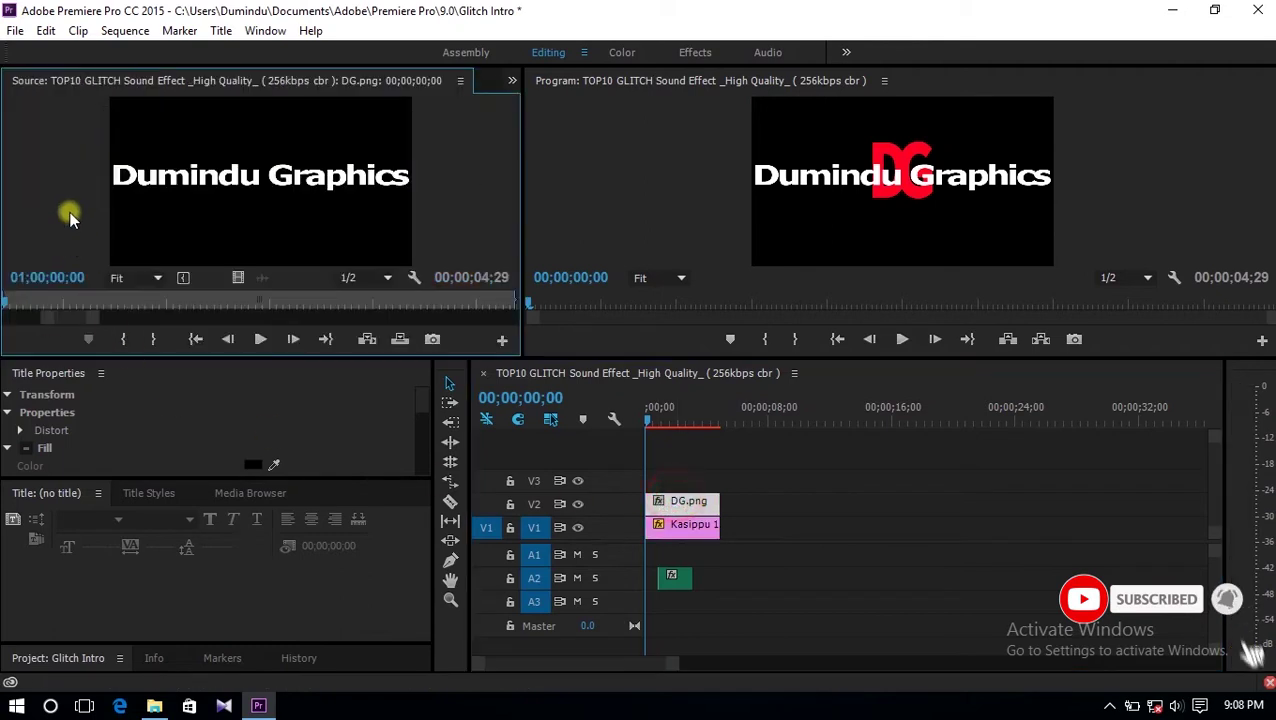
{"action": "left_click", "coordinate": [508, 80]}
{"action": "left_click", "coordinate": [520, 111]}
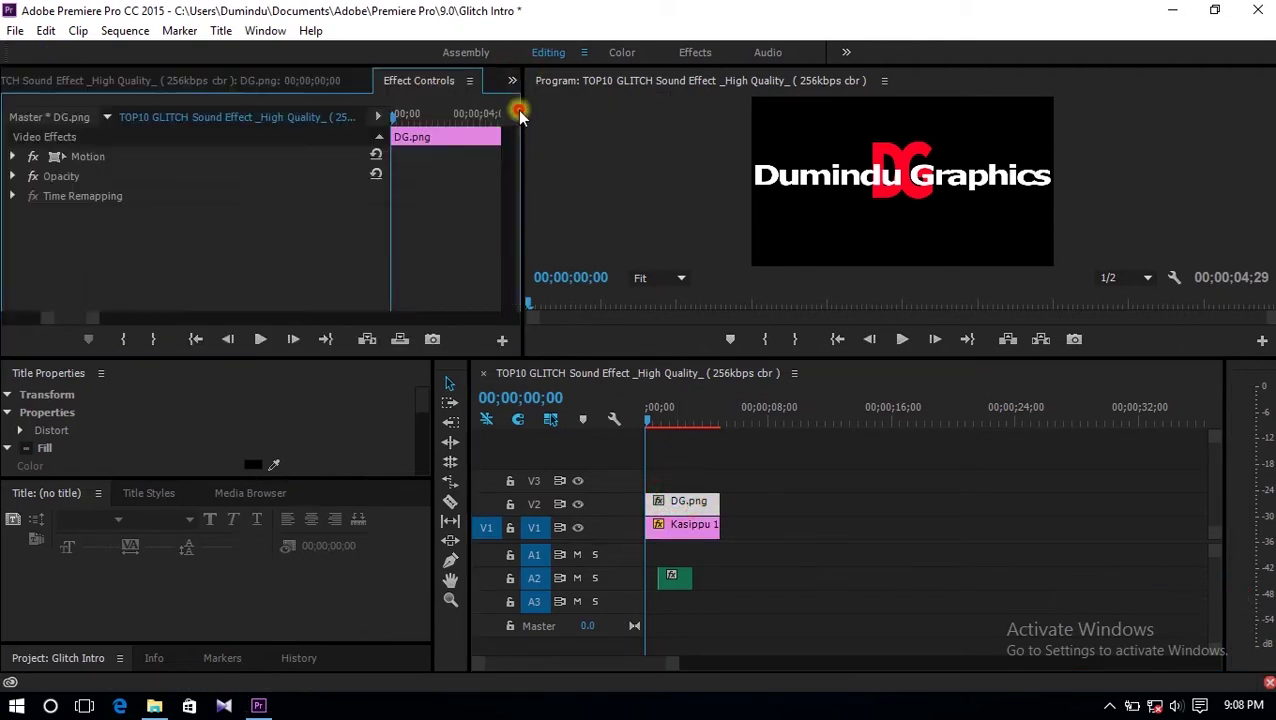
{"action": "left_click", "coordinate": [14, 157]}
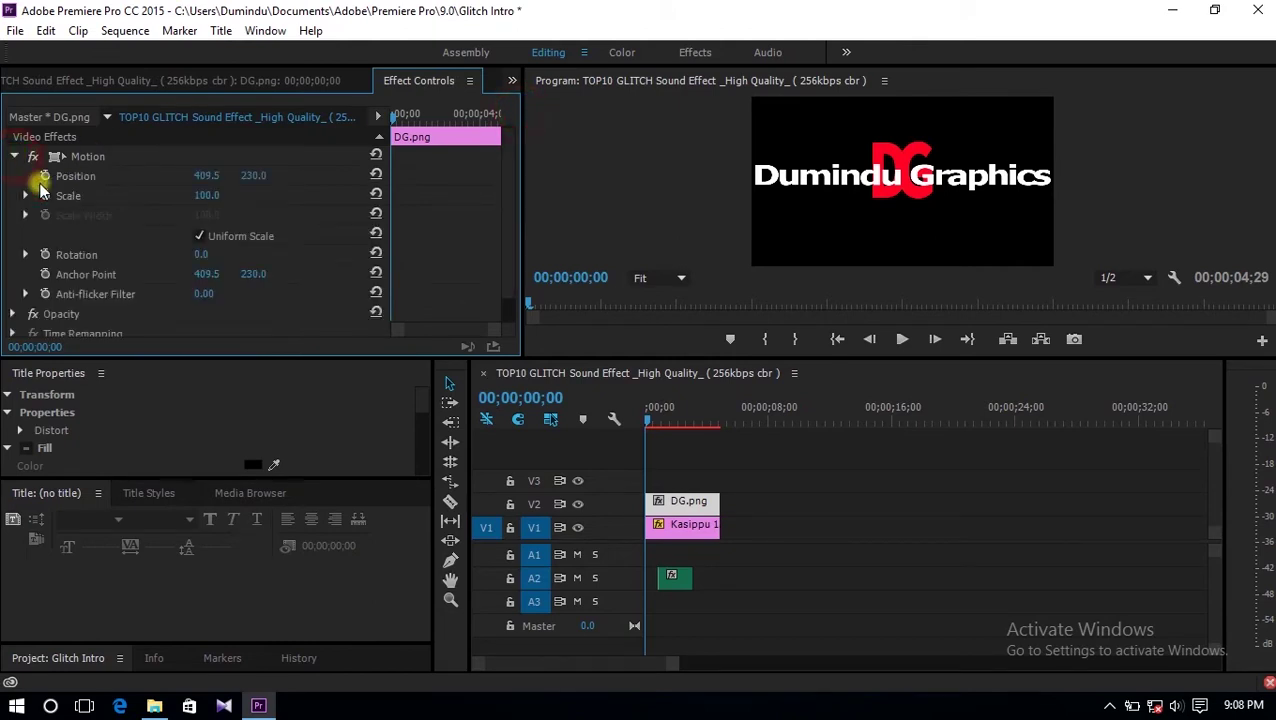
{"action": "left_click_drag", "start_coordinate": [194, 195], "coordinate": [121, 195]}
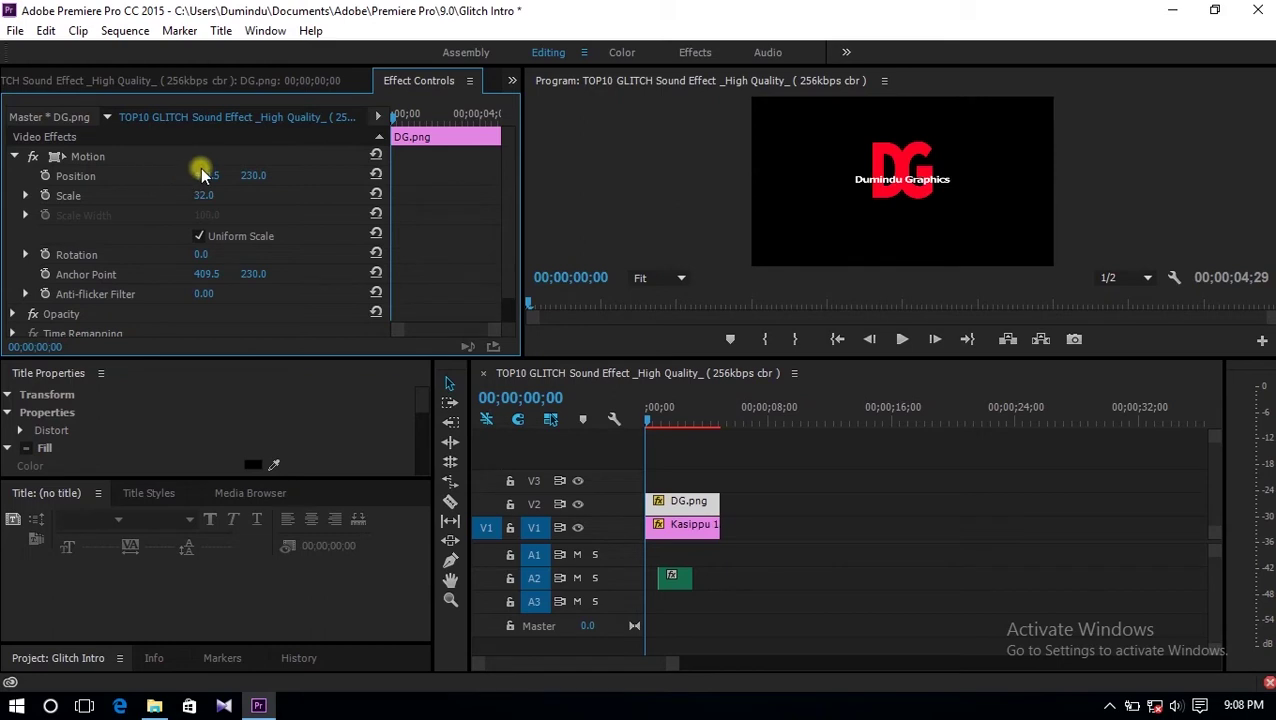
{"action": "left_click_drag", "start_coordinate": [256, 180], "coordinate": [290, 180]}
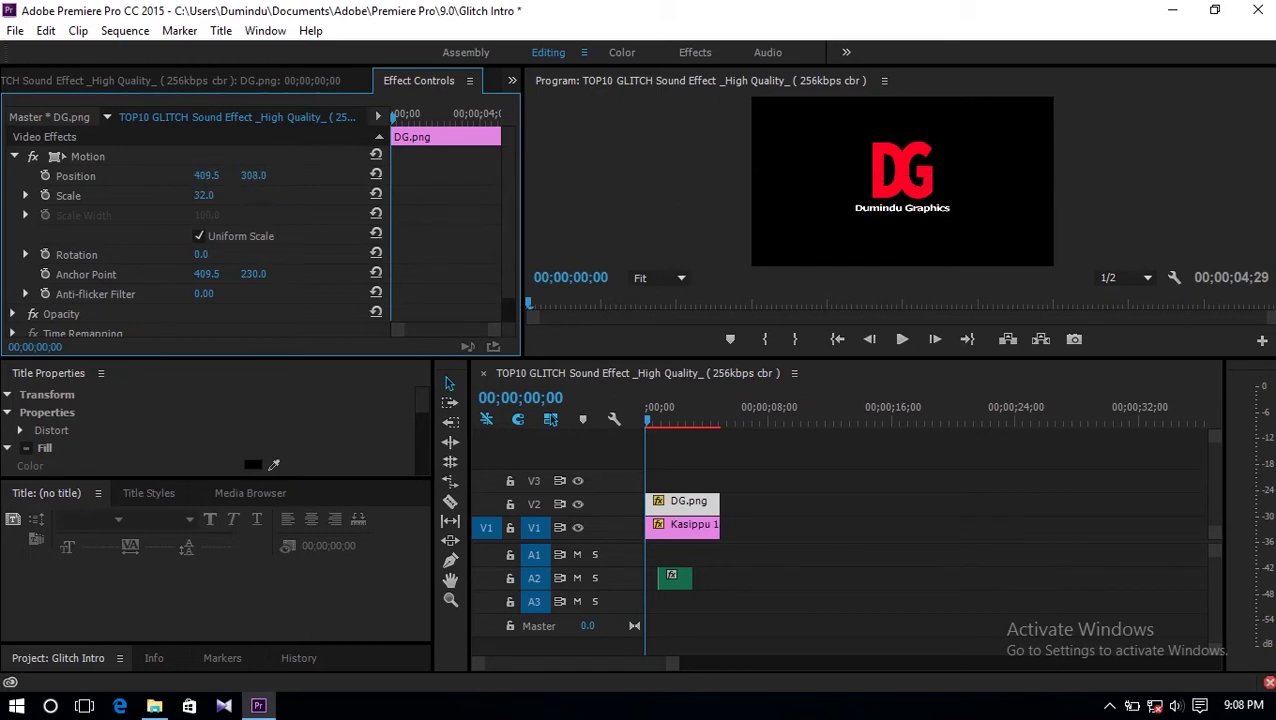
- Preview the sequence and shift the glitch audio on A2 earlier, starting at about 00;00;00;12
{"action": "left_click", "coordinate": [675, 662]}
{"action": "left_click_drag", "start_coordinate": [676, 664], "coordinate": [619, 686]}
{"action": "key", "text": "space"}
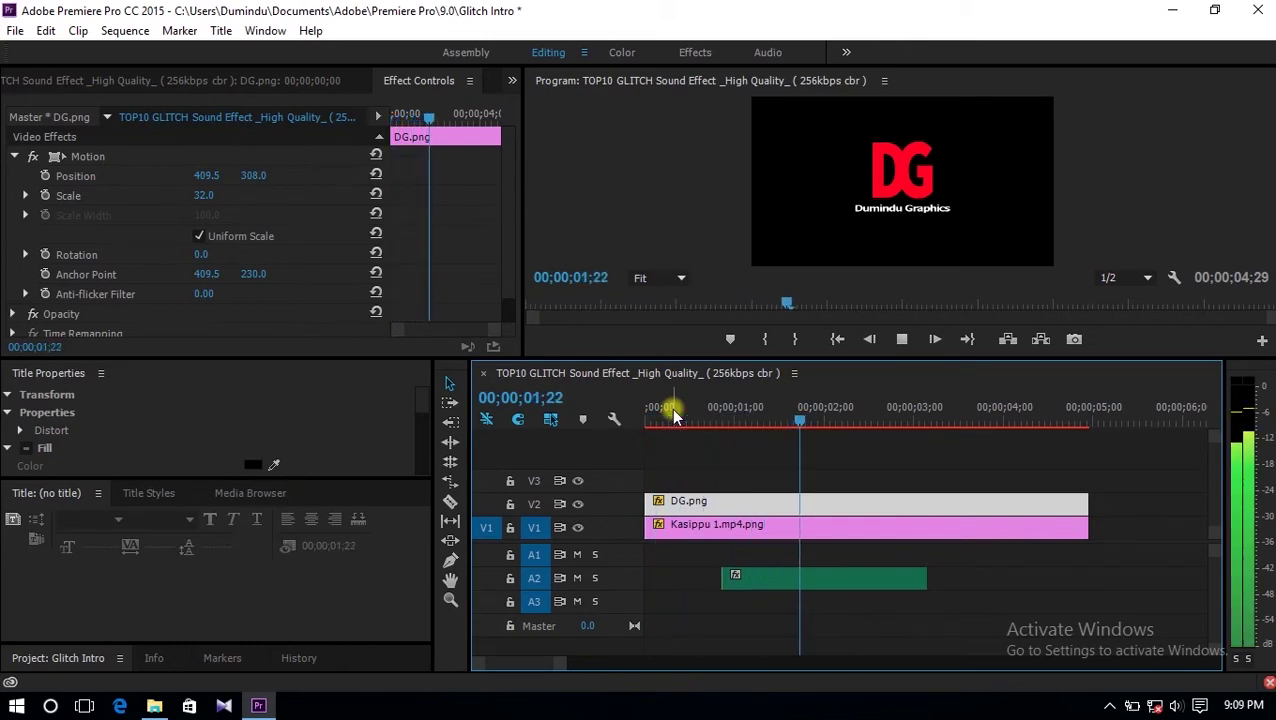
{"action": "key", "text": "space"}
{"action": "left_click_drag", "start_coordinate": [752, 578], "coordinate": [715, 587]}
- Trim the ends of the DG and Kasippu 1.mp4 image clips to 00;00;03;22 and play the result
{"action": "left_click_drag", "start_coordinate": [1089, 501], "coordinate": [977, 503]}
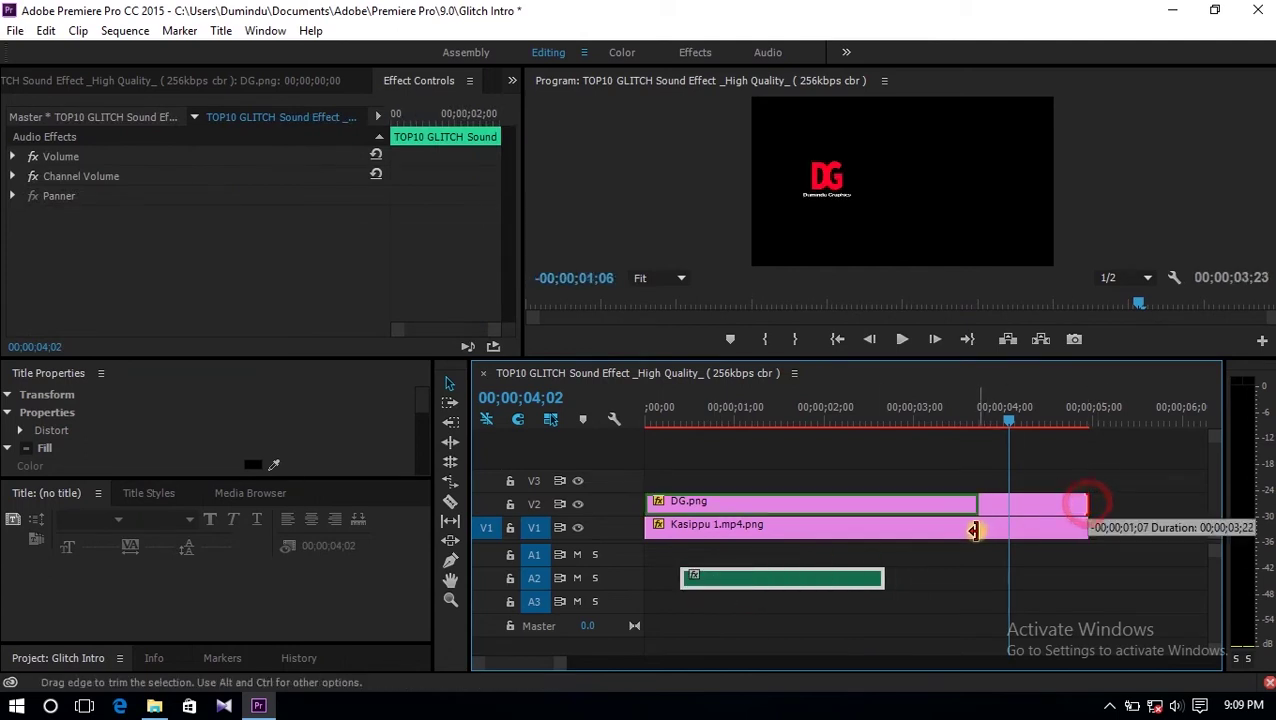
{"action": "left_click", "coordinate": [976, 526]}
{"action": "left_click_drag", "start_coordinate": [1086, 527], "coordinate": [977, 541]}
{"action": "left_click_drag", "start_coordinate": [725, 410], "coordinate": [520, 422]}
{"action": "key", "text": "space"}
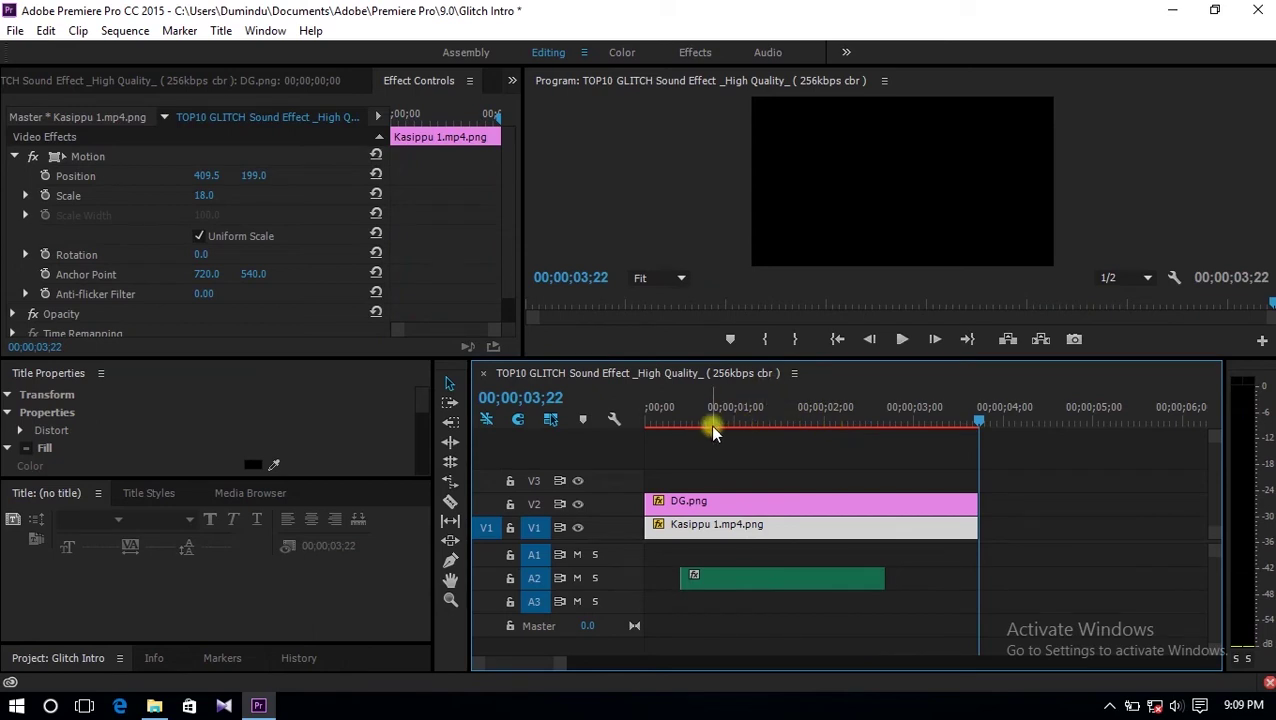
- Find where the glitch sound starts and split the Kasippu 1.mp4.png logo clip on V1 at 00;00;00;22
{"action": "scroll", "coordinate": [556, 664], "scroll_direction": "up", "scroll_amount": 2}
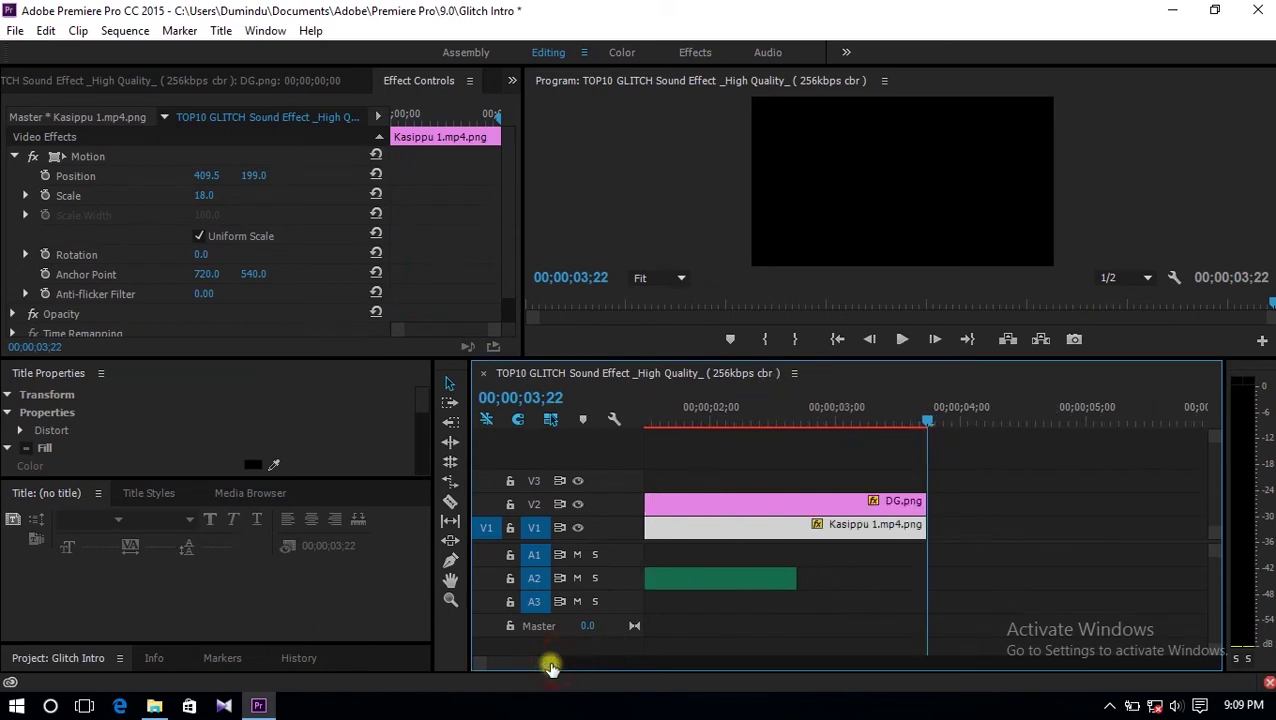
{"action": "left_click_drag", "start_coordinate": [538, 668], "coordinate": [511, 662]}
{"action": "left_click", "coordinate": [683, 418]}
{"action": "key", "text": "space"}
{"action": "key", "text": "space"}
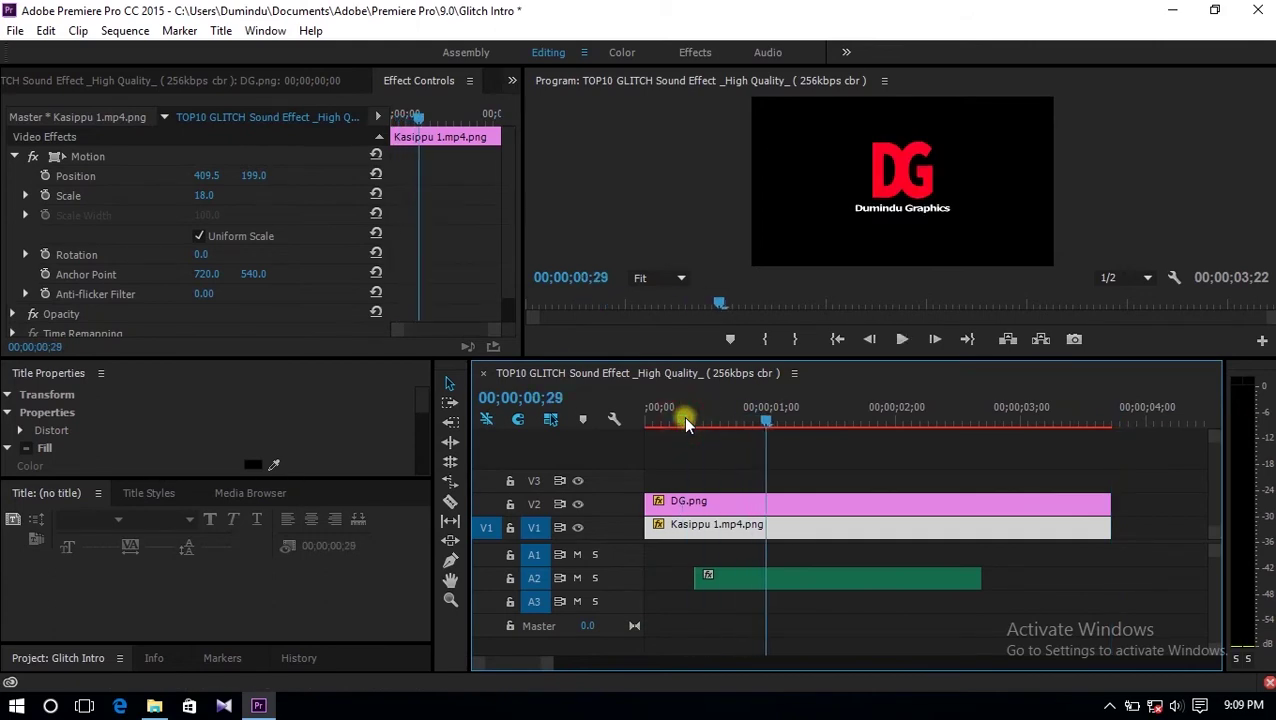
{"action": "key", "text": "Left"}
{"action": "key", "text": "Left"}
{"action": "key", "text": "Left"}
{"action": "key", "text": "Left"}
{"action": "key", "text": "Left"}
{"action": "key", "text": "Left"}
{"action": "key", "text": "Left"}
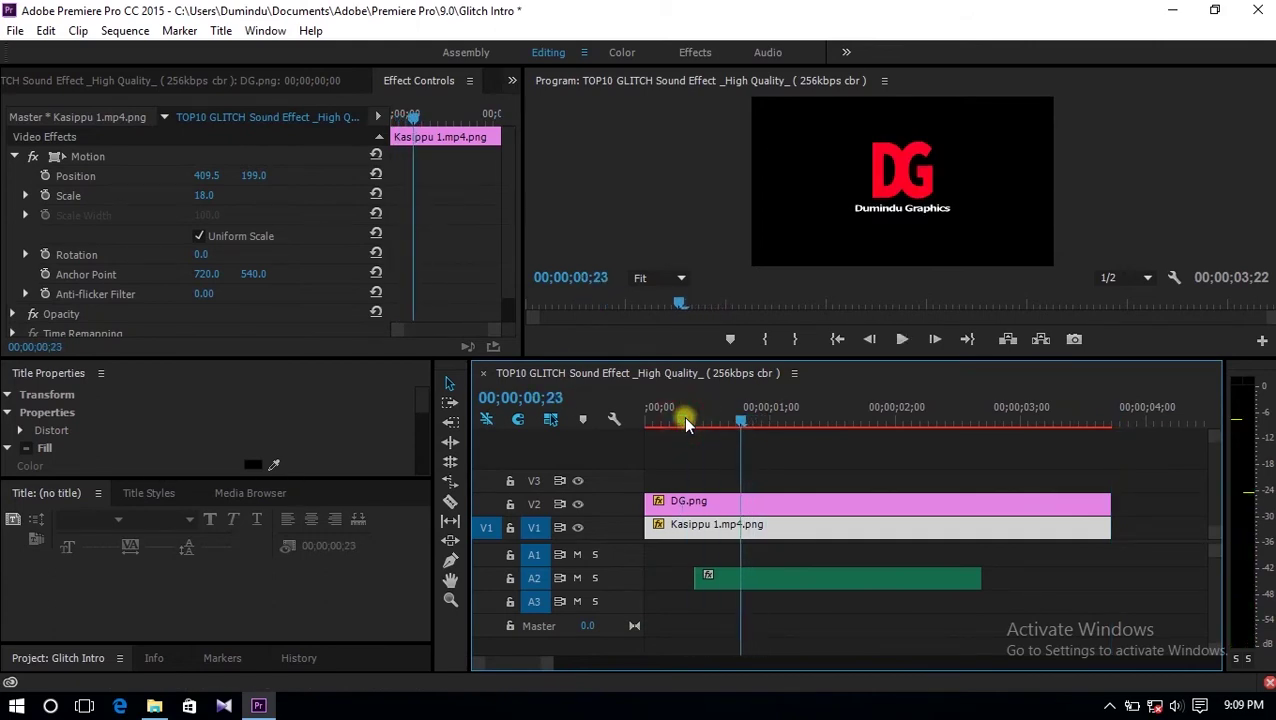
{"action": "key", "text": "c"}
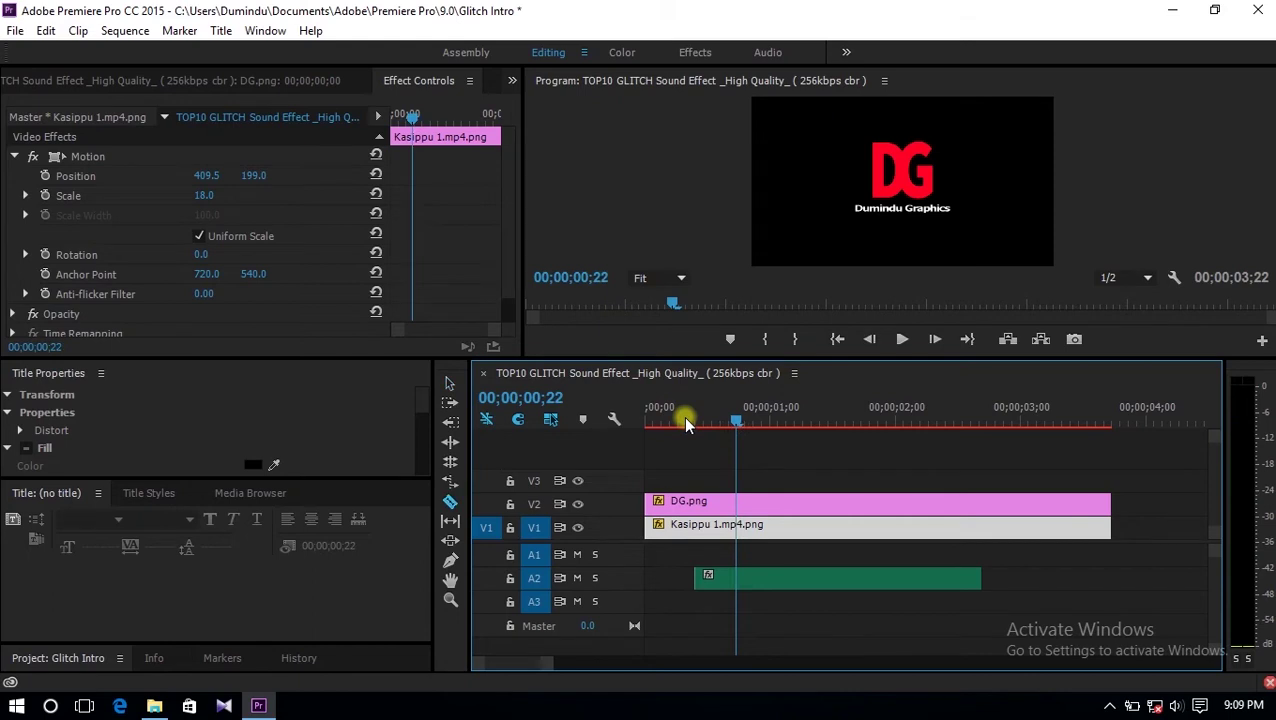
{"action": "left_click", "coordinate": [734, 527]}
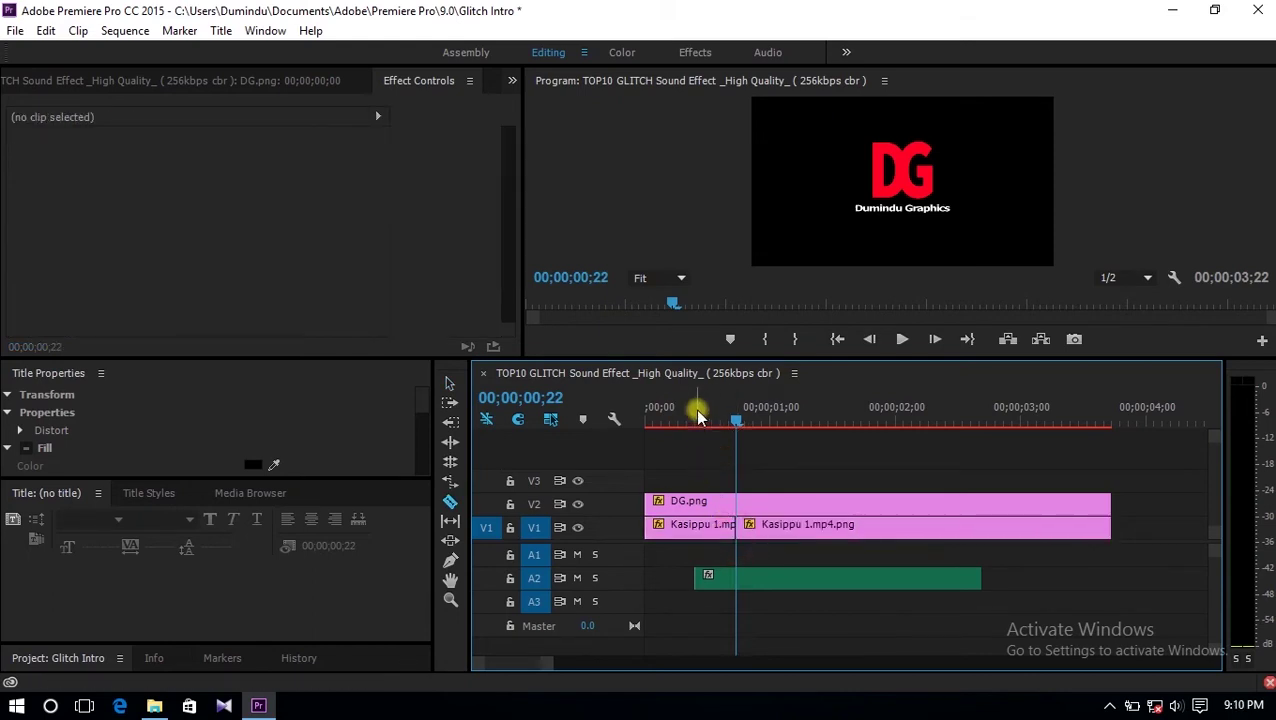
- Split the V1 logo clip again shortly before the glitch audio ends and move DG.png up to track V3
{"action": "key", "text": "space"}
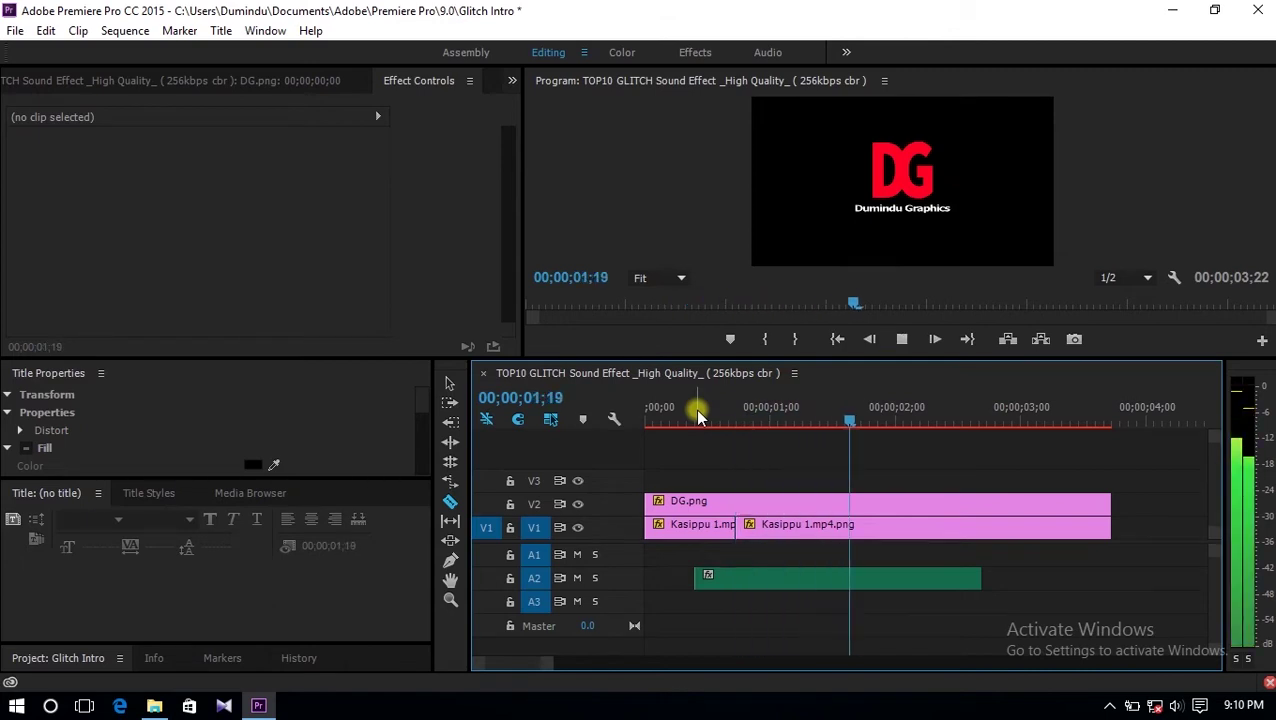
{"action": "left_click", "coordinate": [937, 524]}
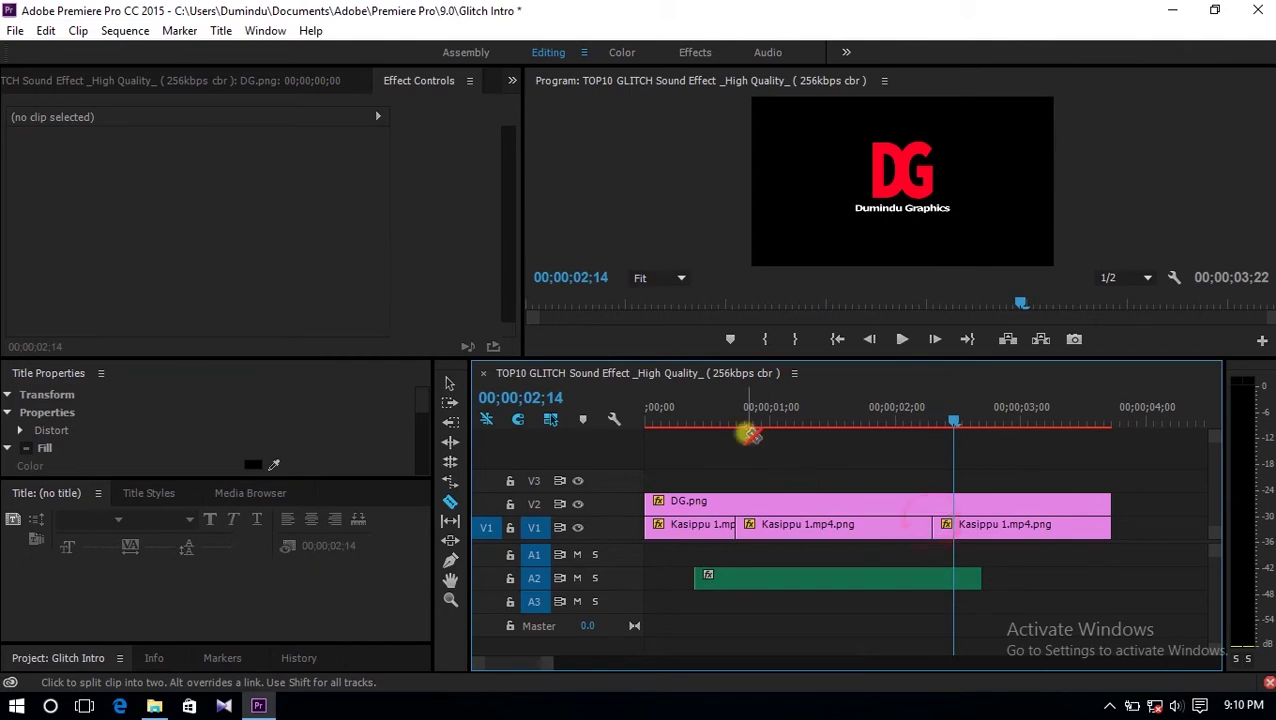
{"action": "key", "text": "v"}
{"action": "left_click_drag", "start_coordinate": [745, 505], "coordinate": [718, 500]}
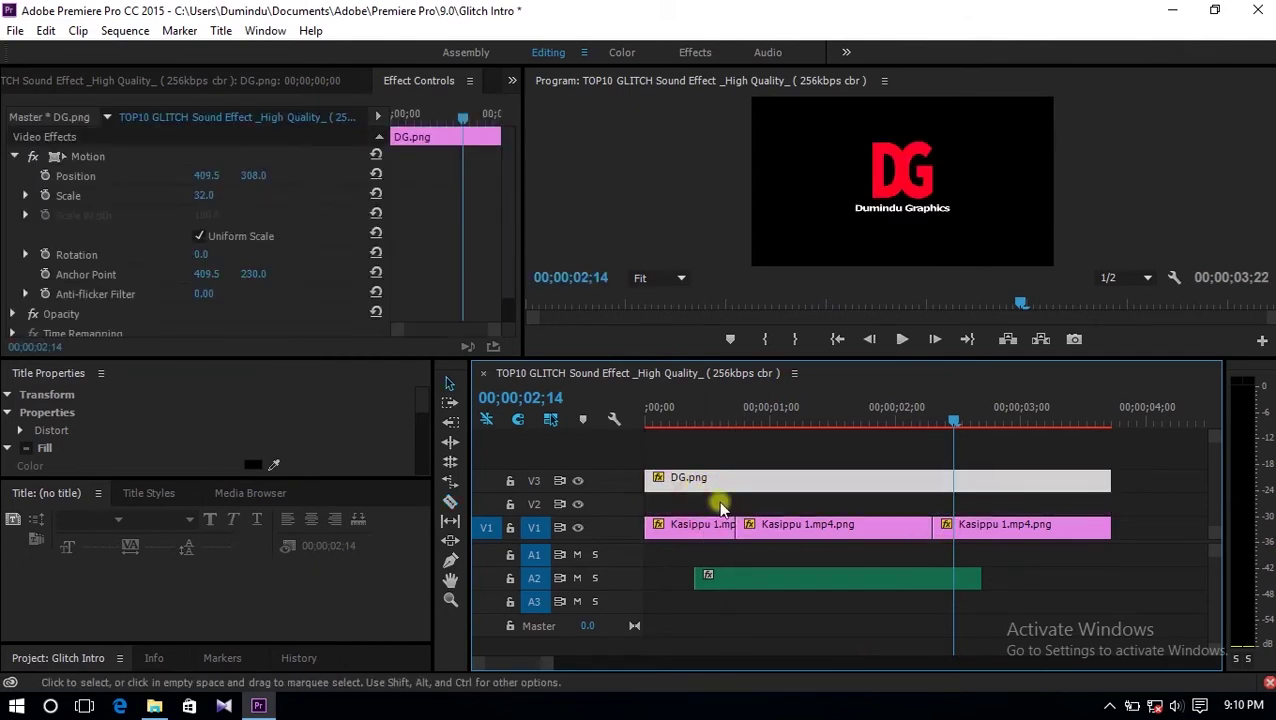
- Play the glitch section and split the V1 logo clip every four frames from 00;00;00;26 to 00;00;01;08
{"action": "left_click_drag", "start_coordinate": [727, 424], "coordinate": [738, 420]}
{"action": "key", "text": "space"}
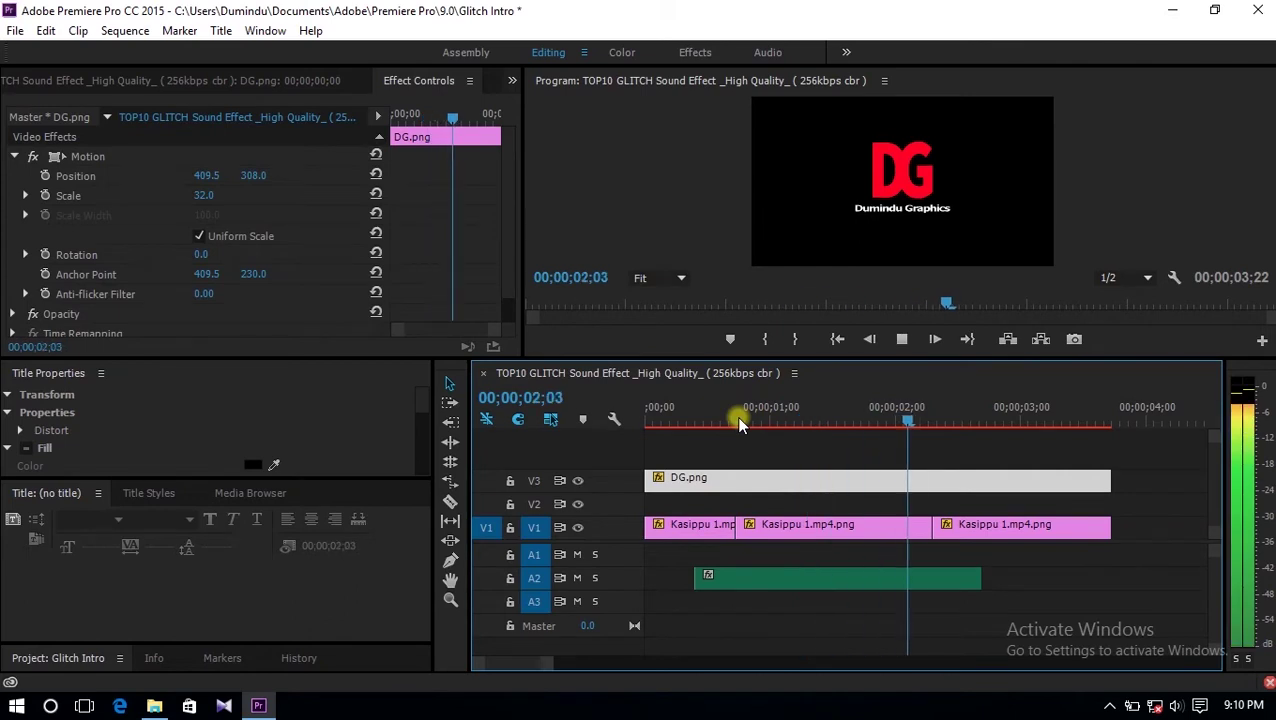
{"action": "key", "text": "space"}
{"action": "left_click", "coordinate": [736, 418]}
{"action": "key", "text": "space"}
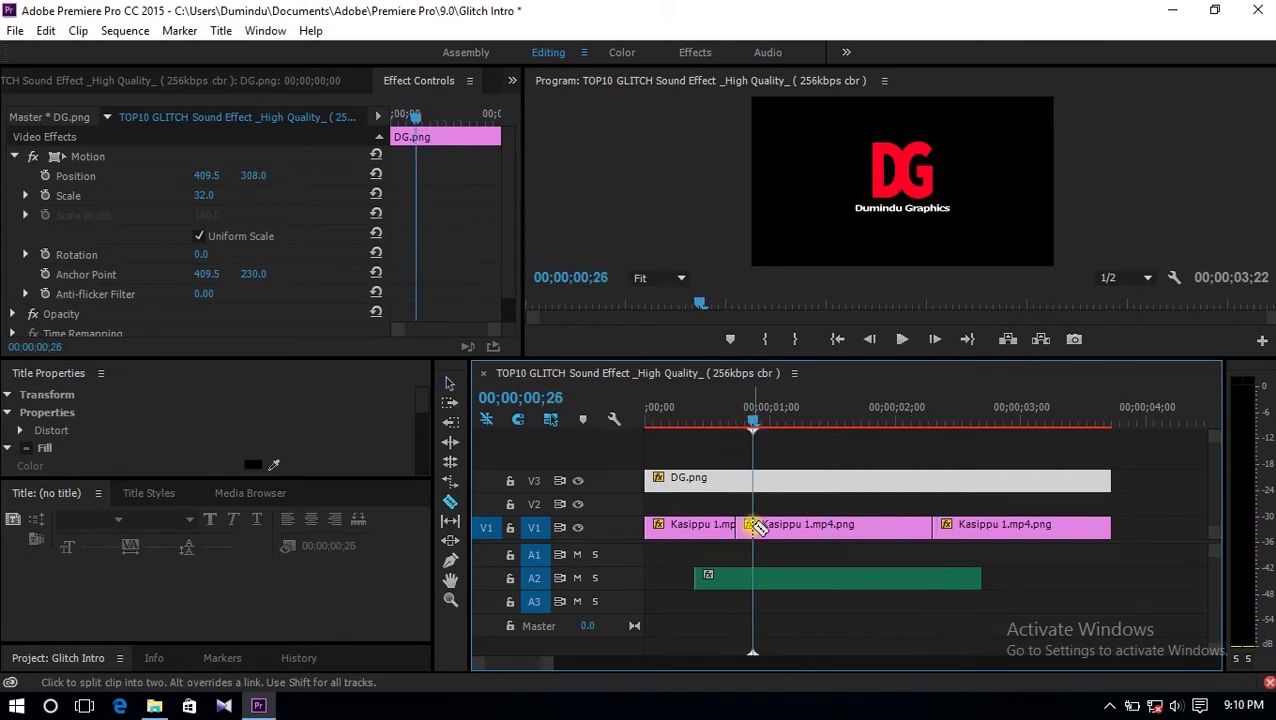
{"action": "key", "text": "space"}
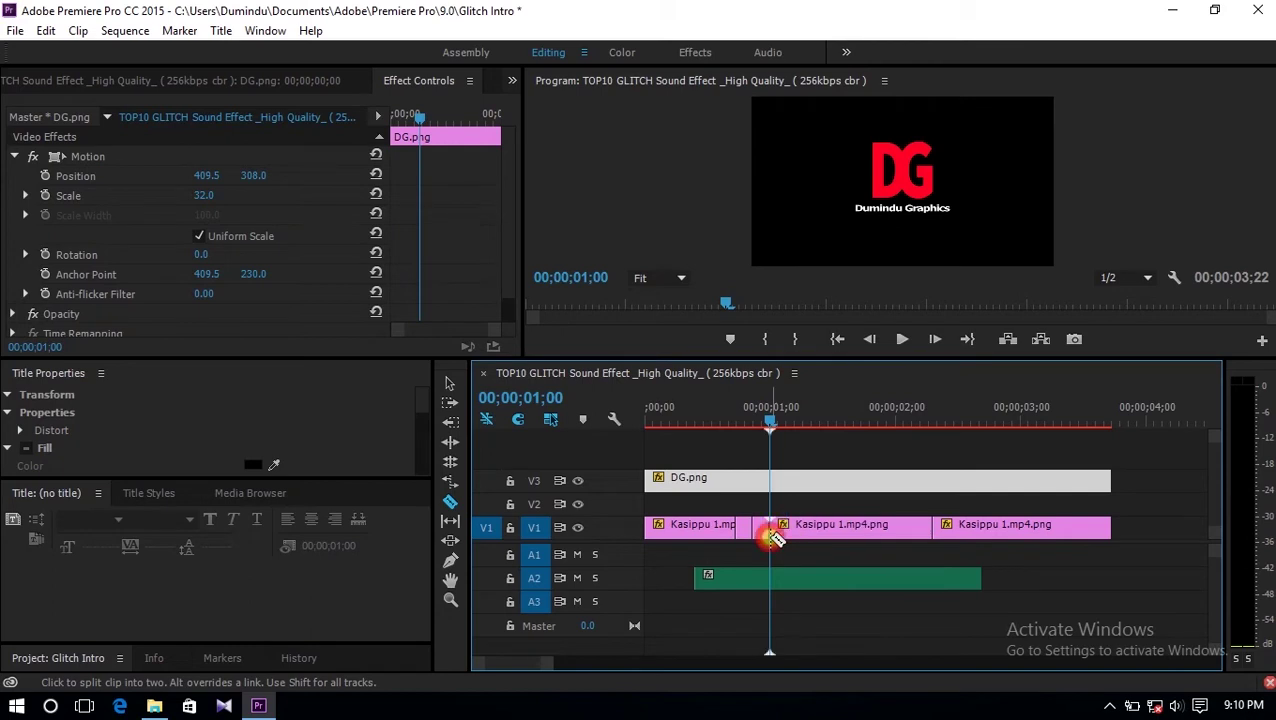
{"action": "key", "text": "space"}
{"action": "left_click", "coordinate": [788, 530]}
{"action": "key", "text": "space"}
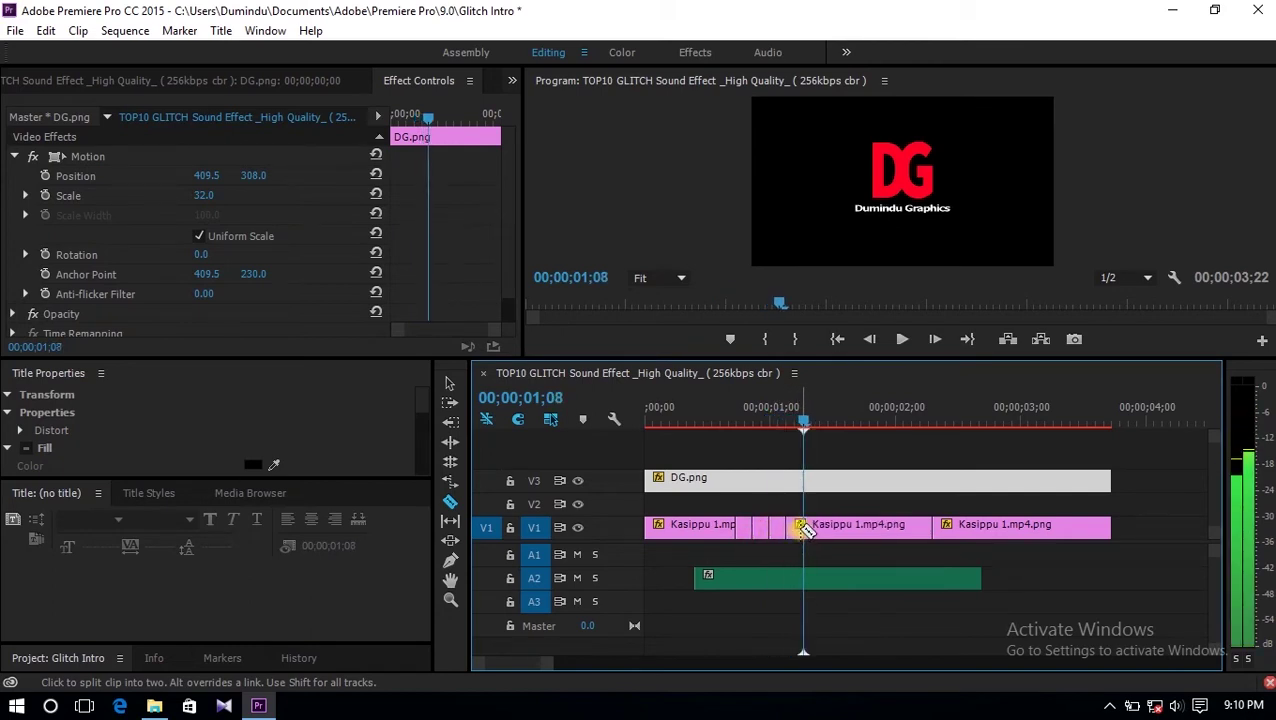
{"action": "left_click", "coordinate": [803, 525]}
- Split the V1 logo clip every four frames backward from 00;00;02;05 to 00;00;01;23
{"action": "left_click", "coordinate": [930, 421]}
{"action": "left_click_drag", "start_coordinate": [930, 421], "coordinate": [916, 424]}
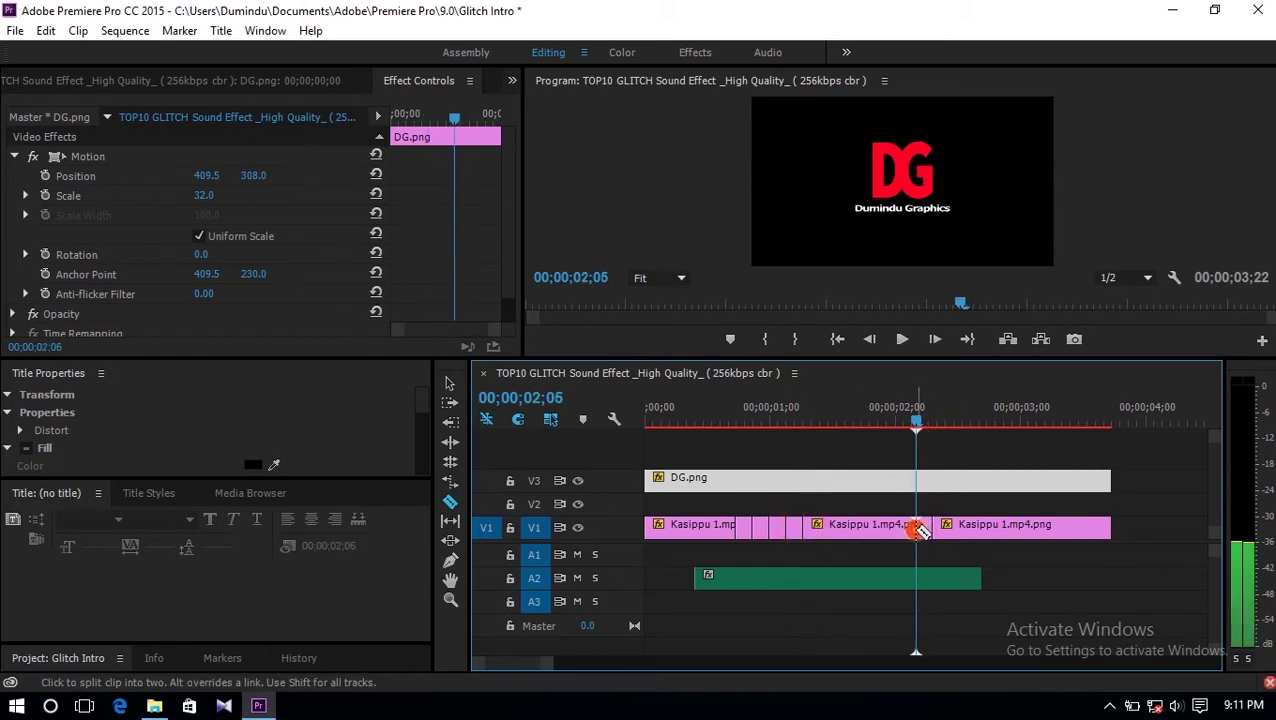
{"action": "left_click", "coordinate": [918, 528]}
{"action": "key", "text": "Left"}
{"action": "key", "text": "Left"}
{"action": "key", "text": "Left"}
{"action": "key", "text": "Left"}
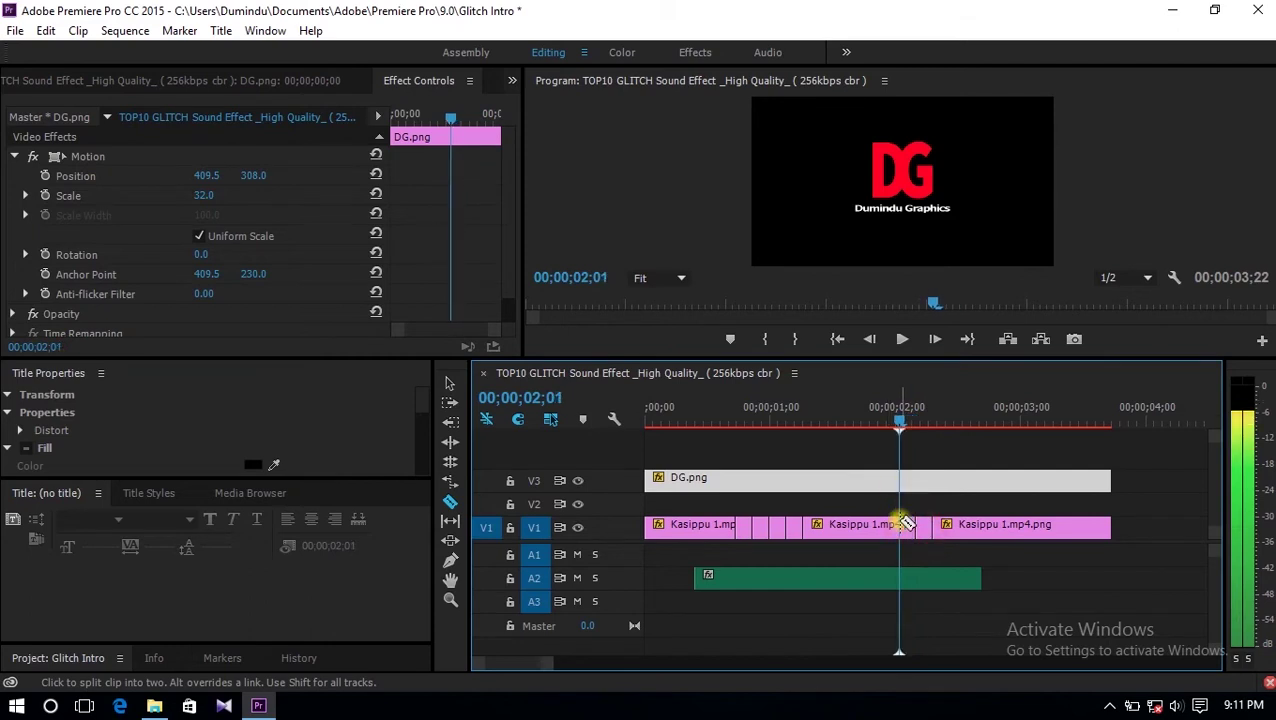
{"action": "left_click", "coordinate": [891, 524]}
{"action": "key", "text": "Left"}
{"action": "key", "text": "Left"}
{"action": "key", "text": "Left"}
{"action": "key", "text": "Left"}
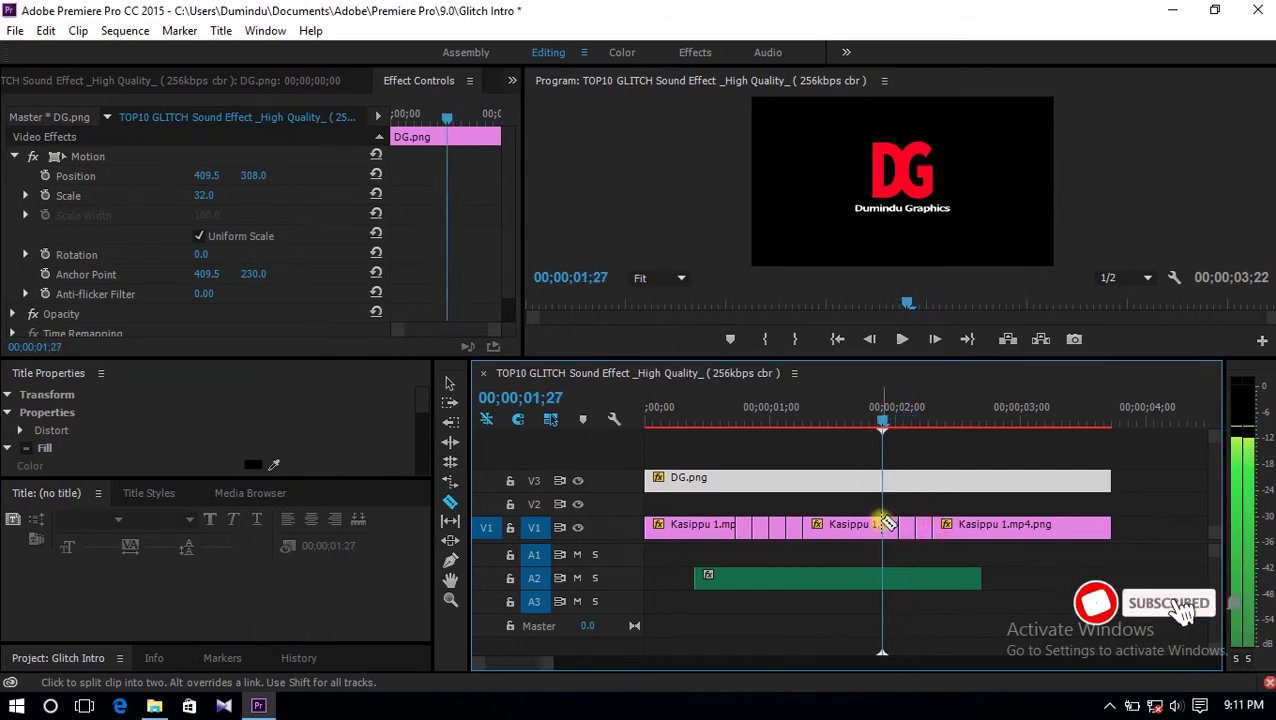
{"action": "key", "text": "Left"}
{"action": "key", "text": "Left"}
{"action": "key", "text": "Left"}
{"action": "key", "text": "Left"}
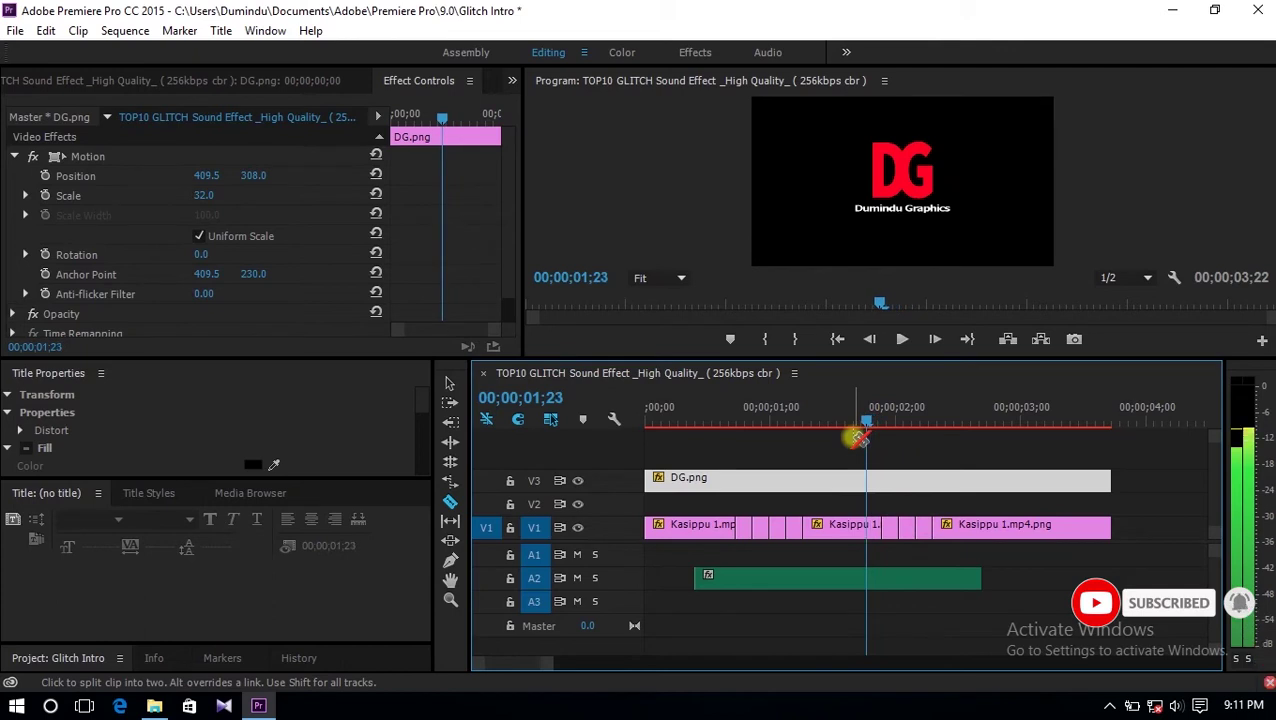
{"action": "left_click", "coordinate": [869, 524]}
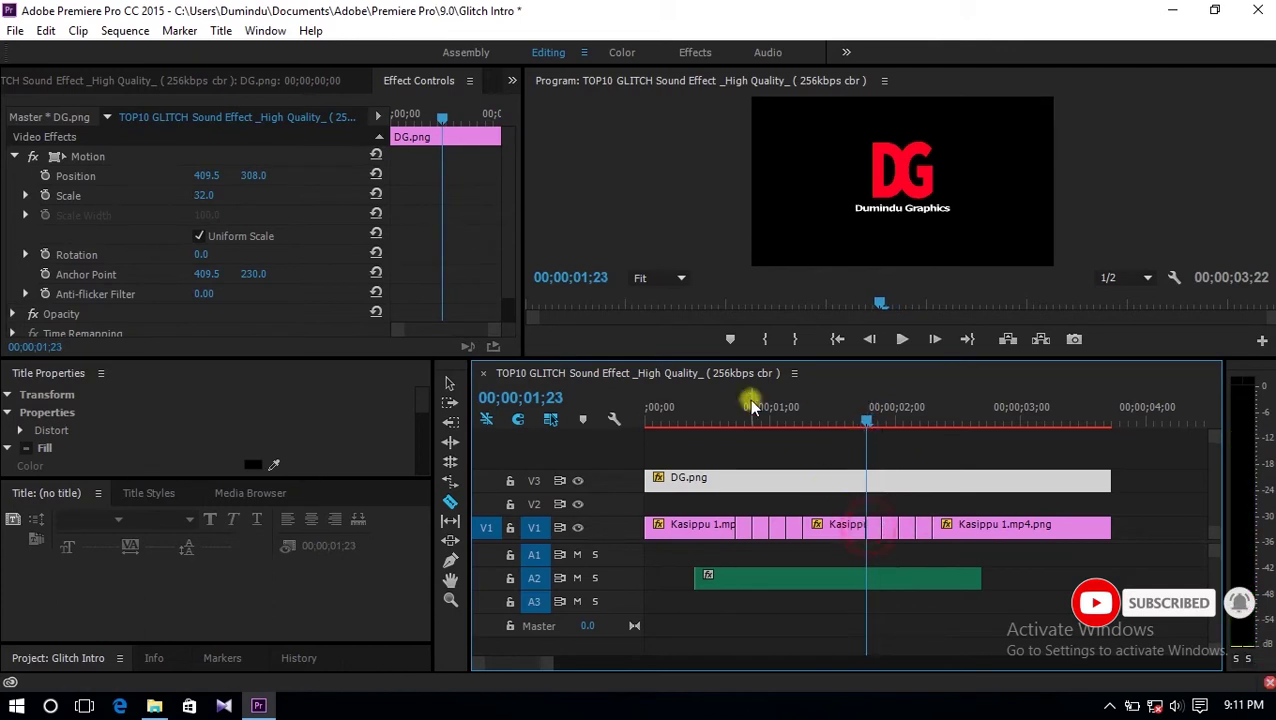
- Play the cut section and split the remaining long middle piece on V1 at 00;00;01;13 and 00;00;01;18
{"action": "left_click", "coordinate": [731, 399]}
{"action": "key", "text": "space"}
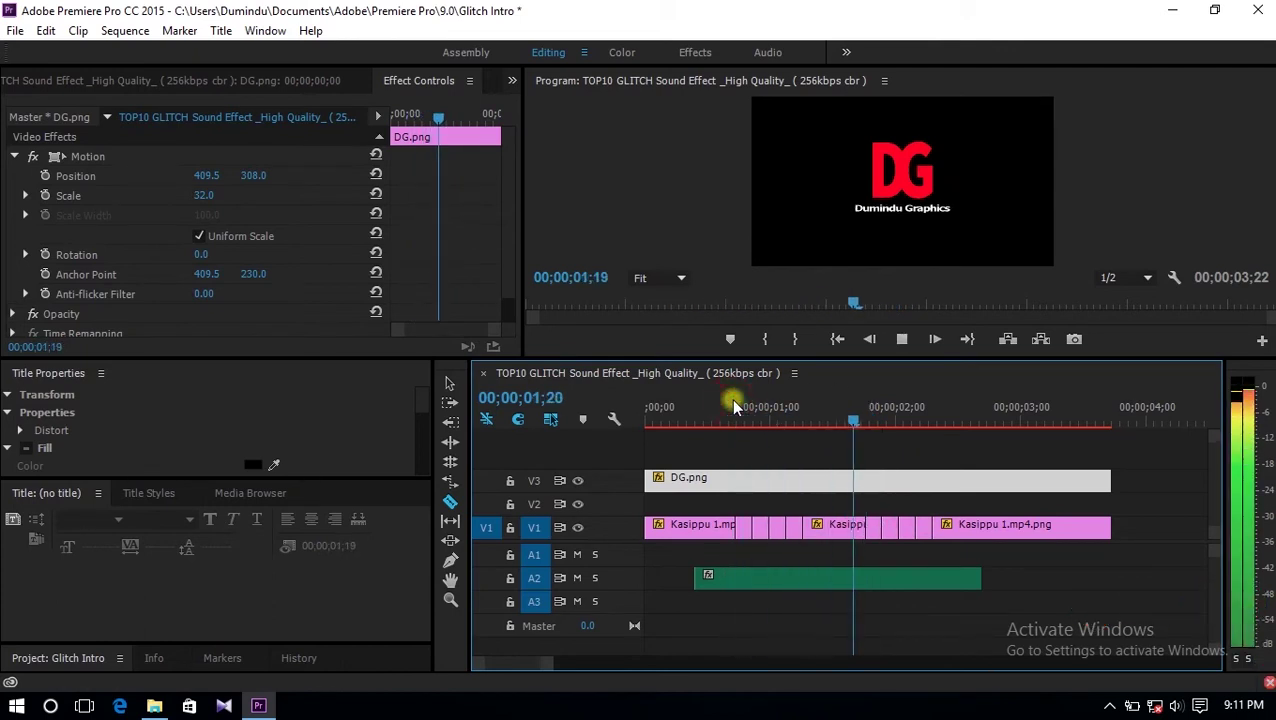
{"action": "key", "text": "space"}
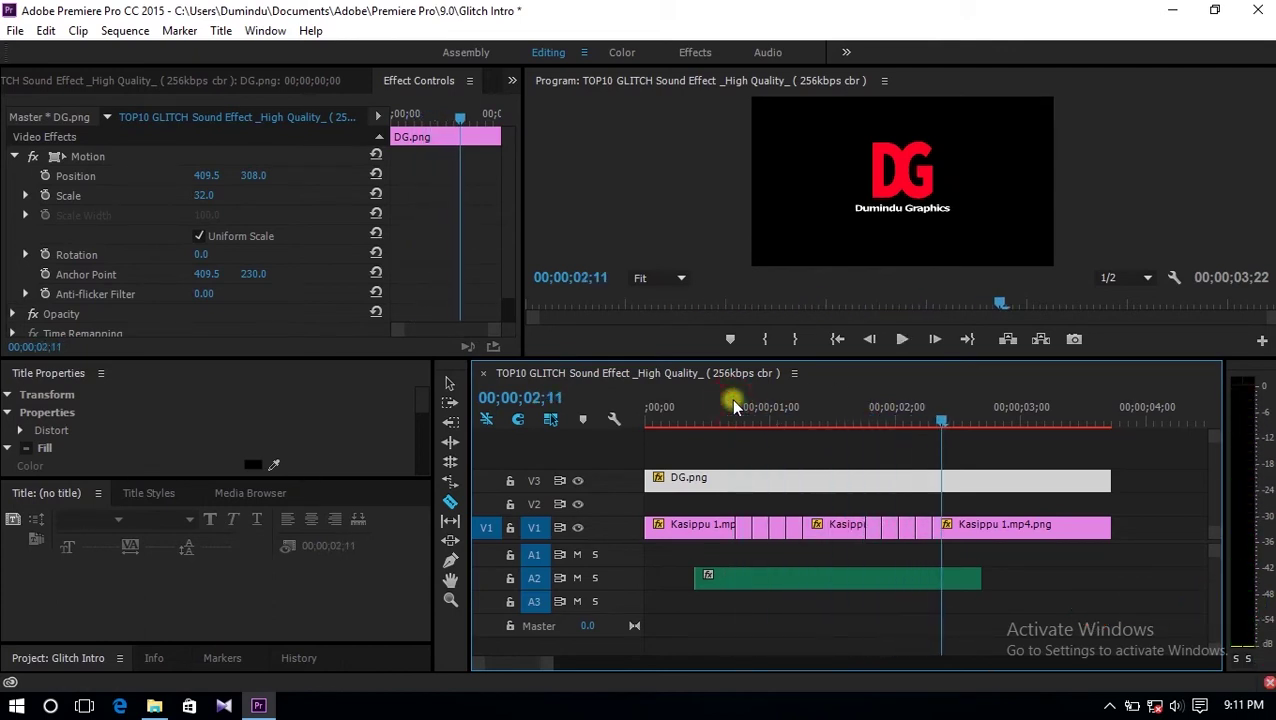
{"action": "left_click", "coordinate": [805, 409]}
{"action": "key", "text": "space"}
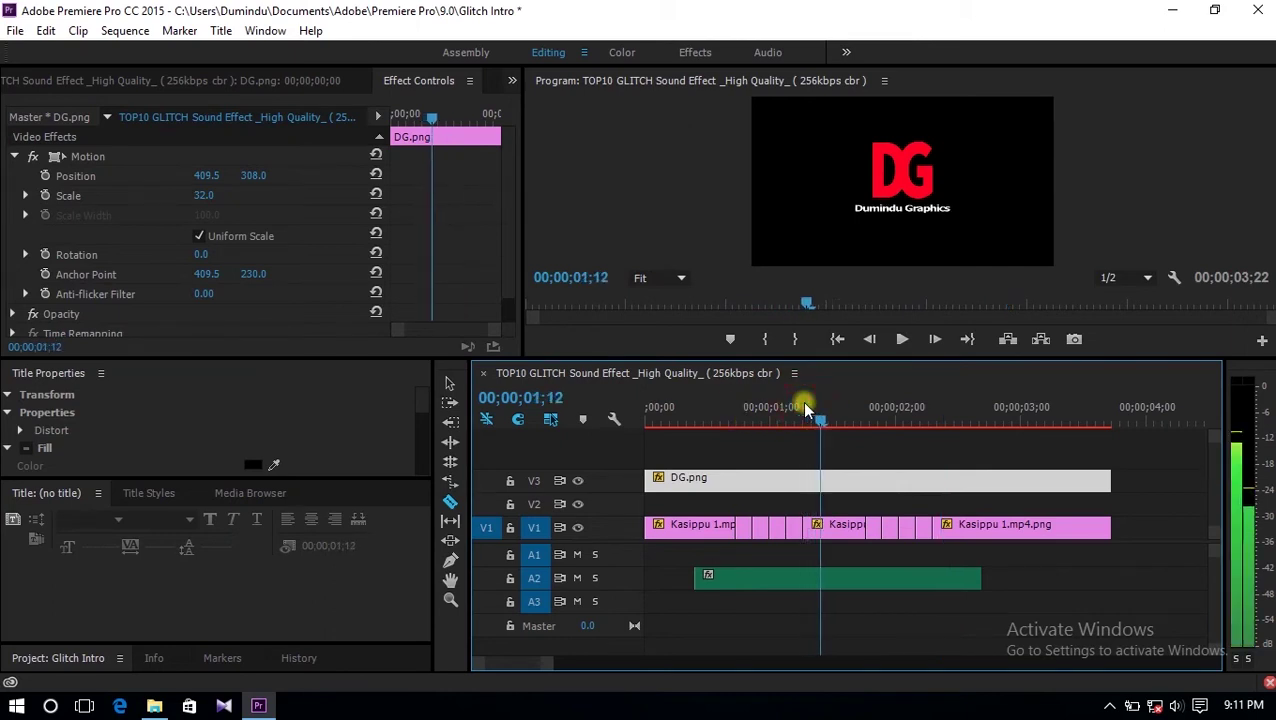
{"action": "key", "text": "space"}
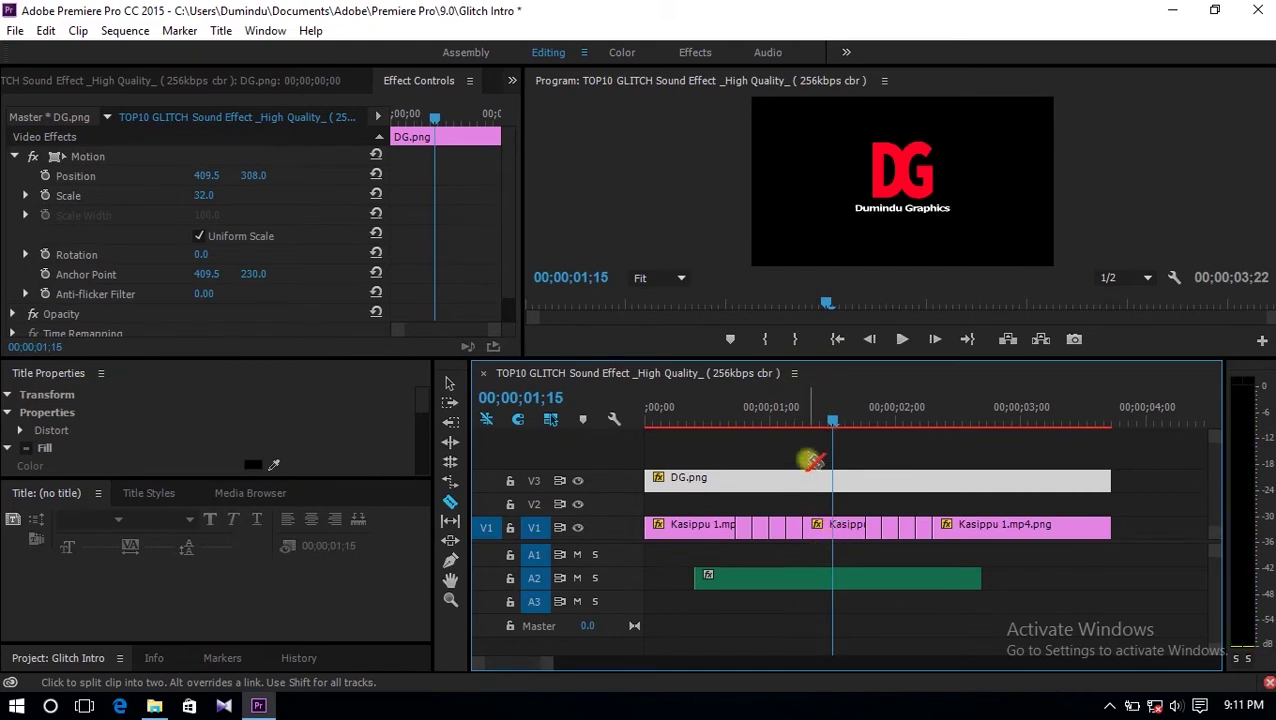
{"action": "key", "text": "Left"}
{"action": "key", "text": "Left"}
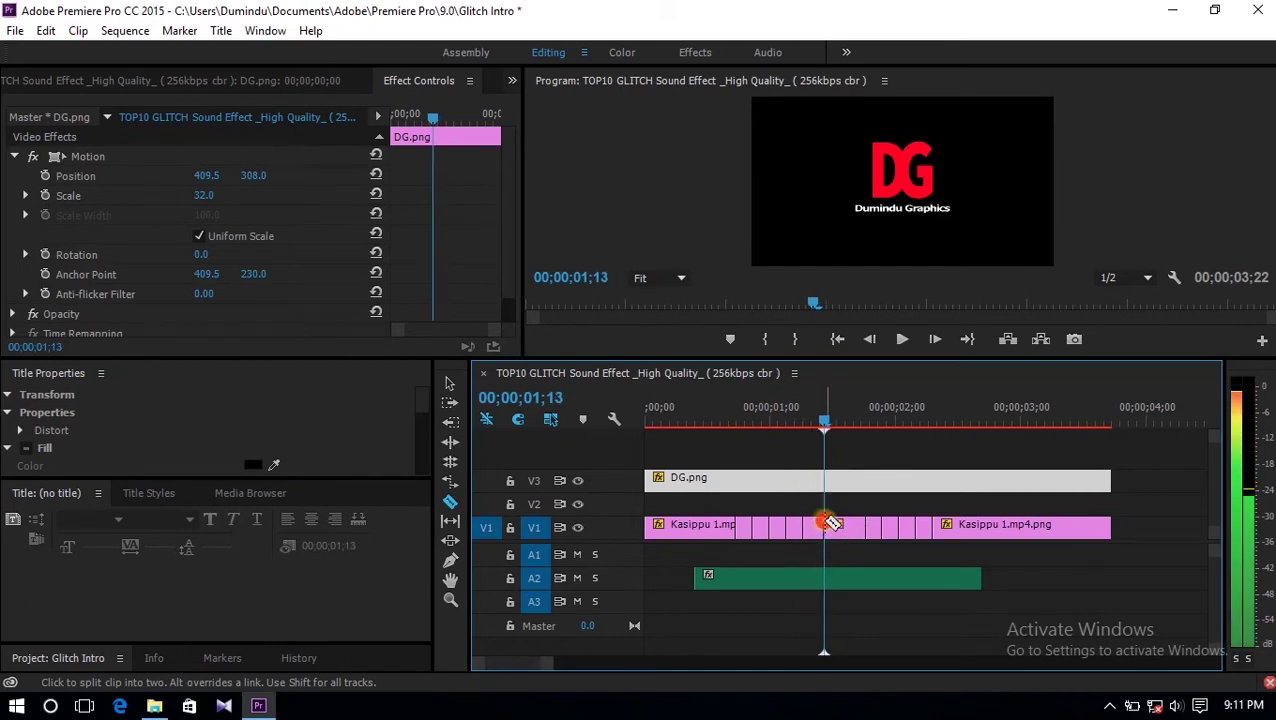
{"action": "key", "text": "Right"}
{"action": "key", "text": "Right"}
{"action": "key", "text": "Right"}
{"action": "key", "text": "Right"}
{"action": "key", "text": "Right"}
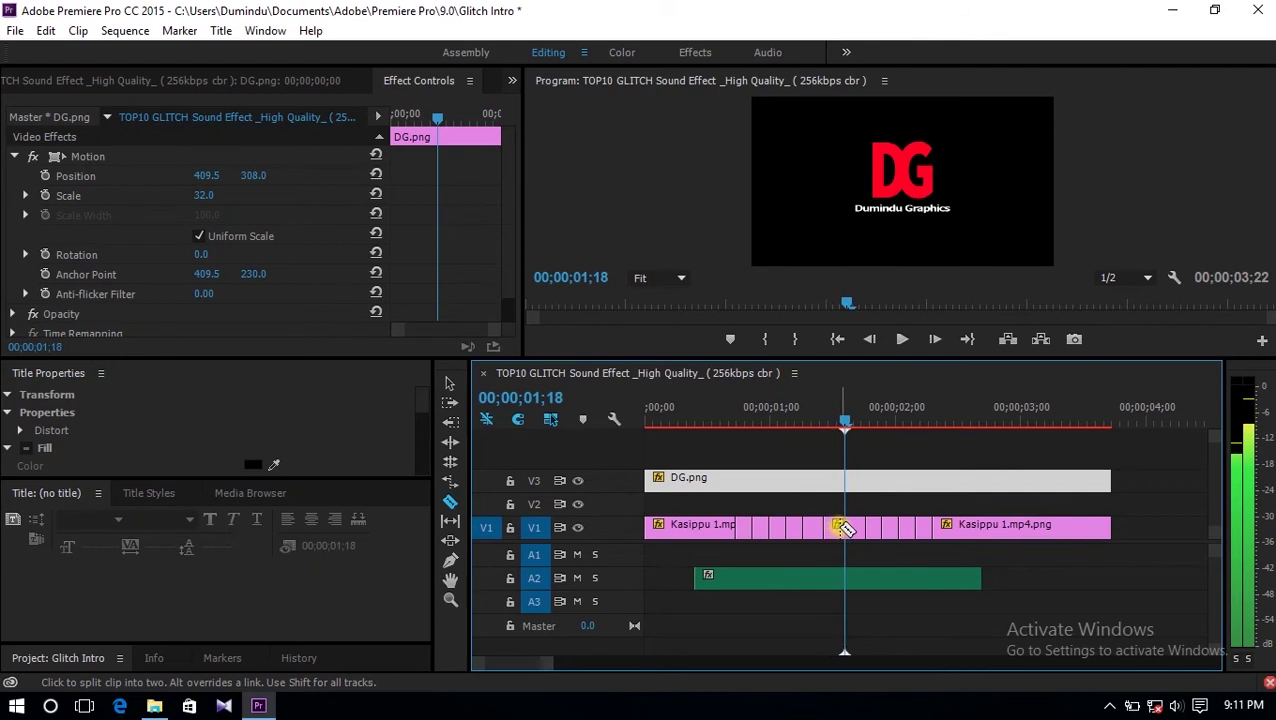
{"action": "left_click", "coordinate": [845, 526]}
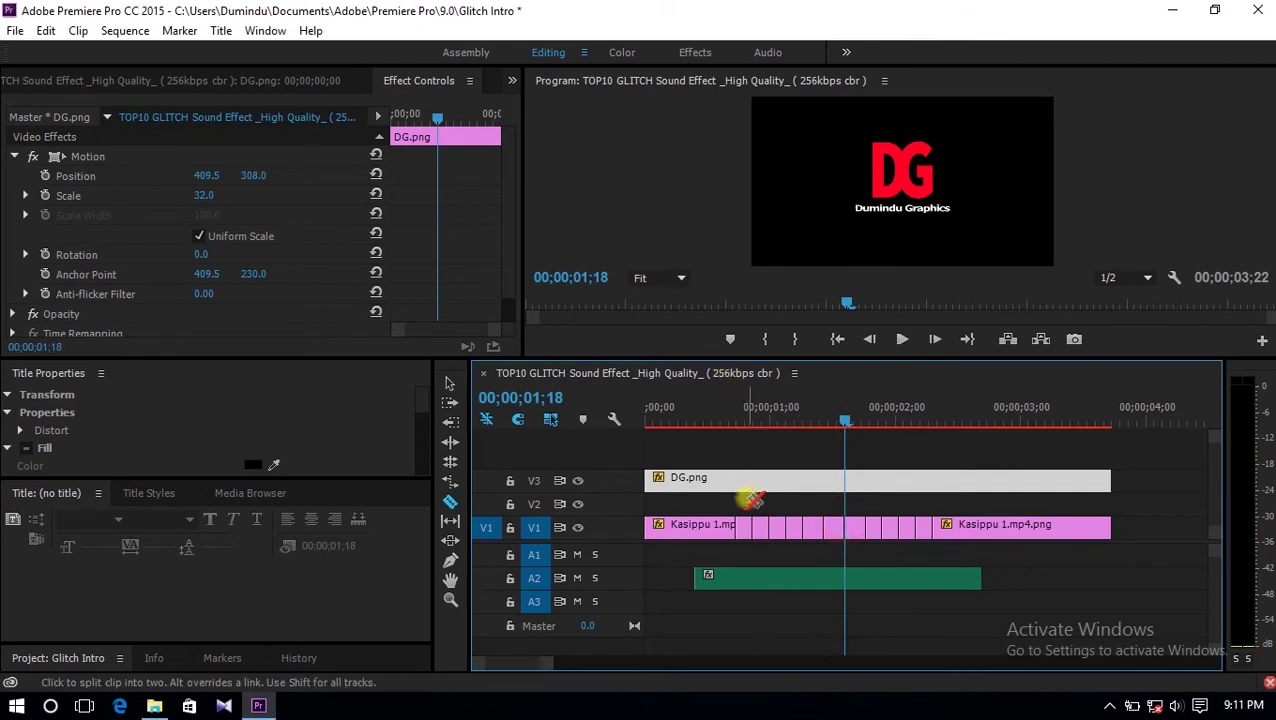
- Duplicate the first four short logo slices from V1 onto V2 directly above the originals
{"action": "key", "text": "v"}
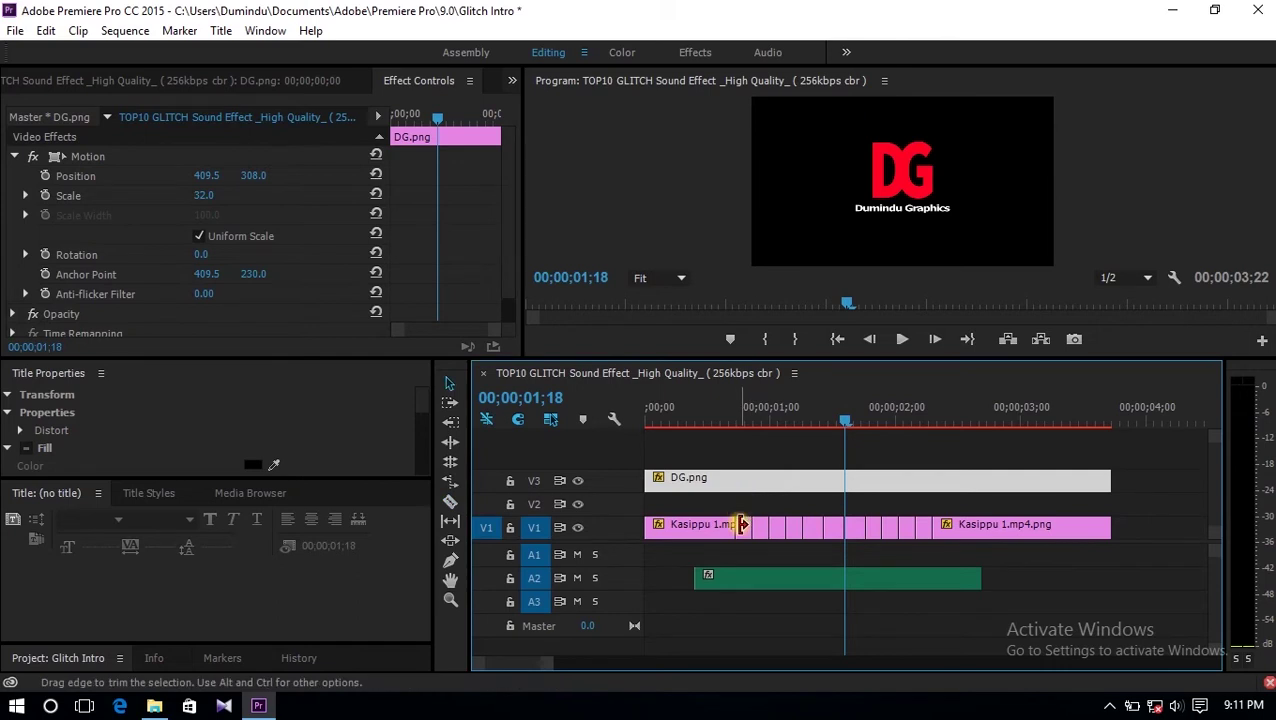
{"action": "left_click", "coordinate": [746, 525]}
{"action": "left_click", "coordinate": [745, 524]}
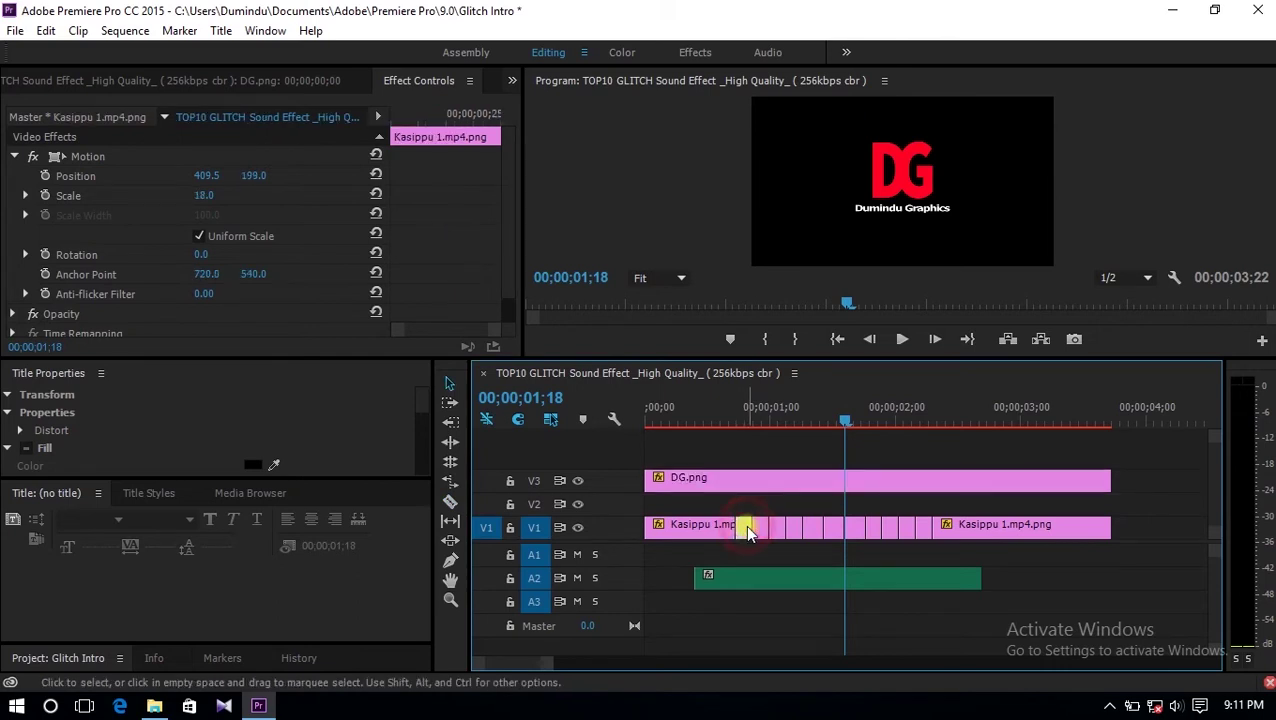
{"action": "left_click_drag", "start_coordinate": [745, 524], "coordinate": [795, 512]}
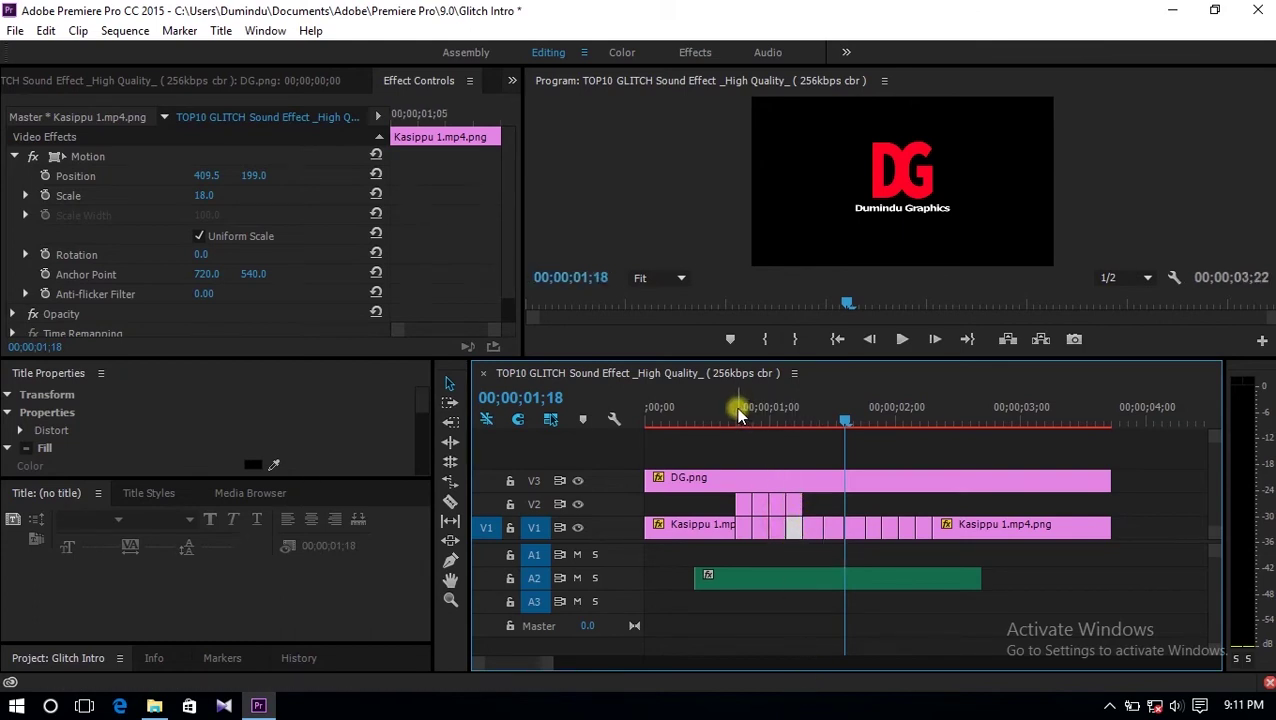
- Set the first duplicated logo slice on V2 to scale 25 and opacity 70%
{"action": "left_click_drag", "start_coordinate": [740, 418], "coordinate": [746, 420]}
{"action": "left_click", "coordinate": [748, 497]}
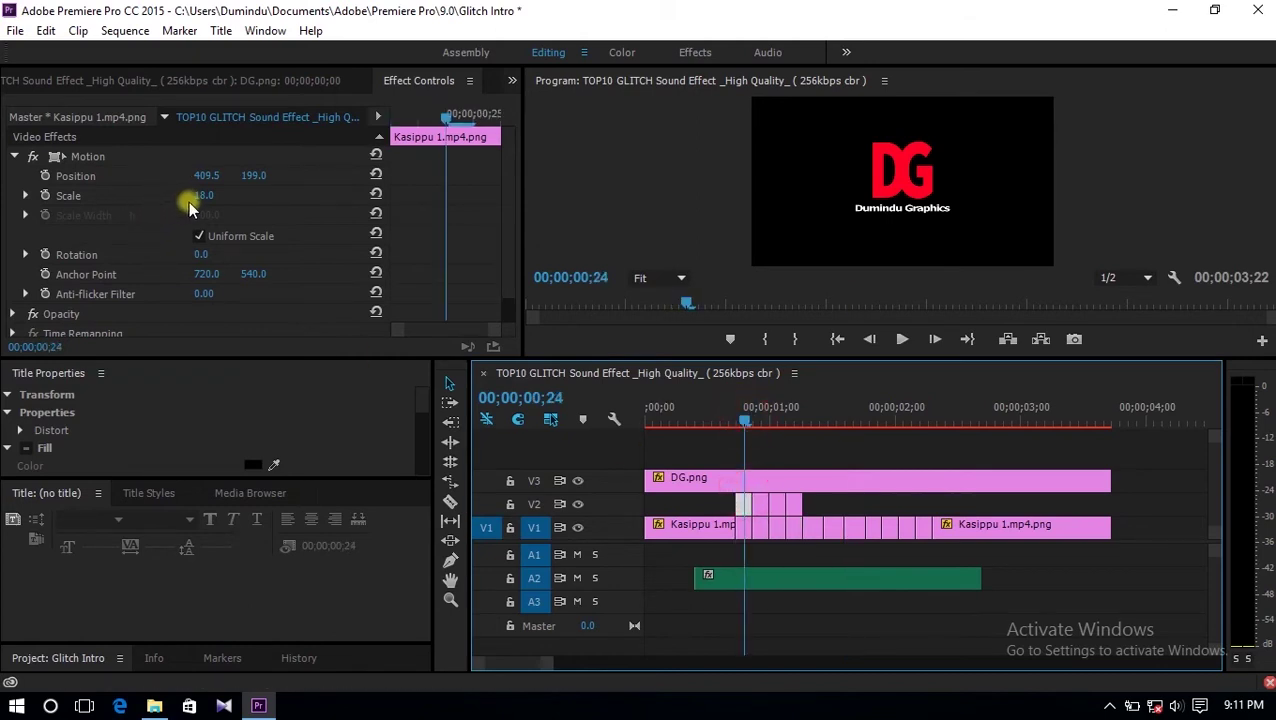
{"action": "left_click_drag", "start_coordinate": [203, 195], "coordinate": [211, 195]}
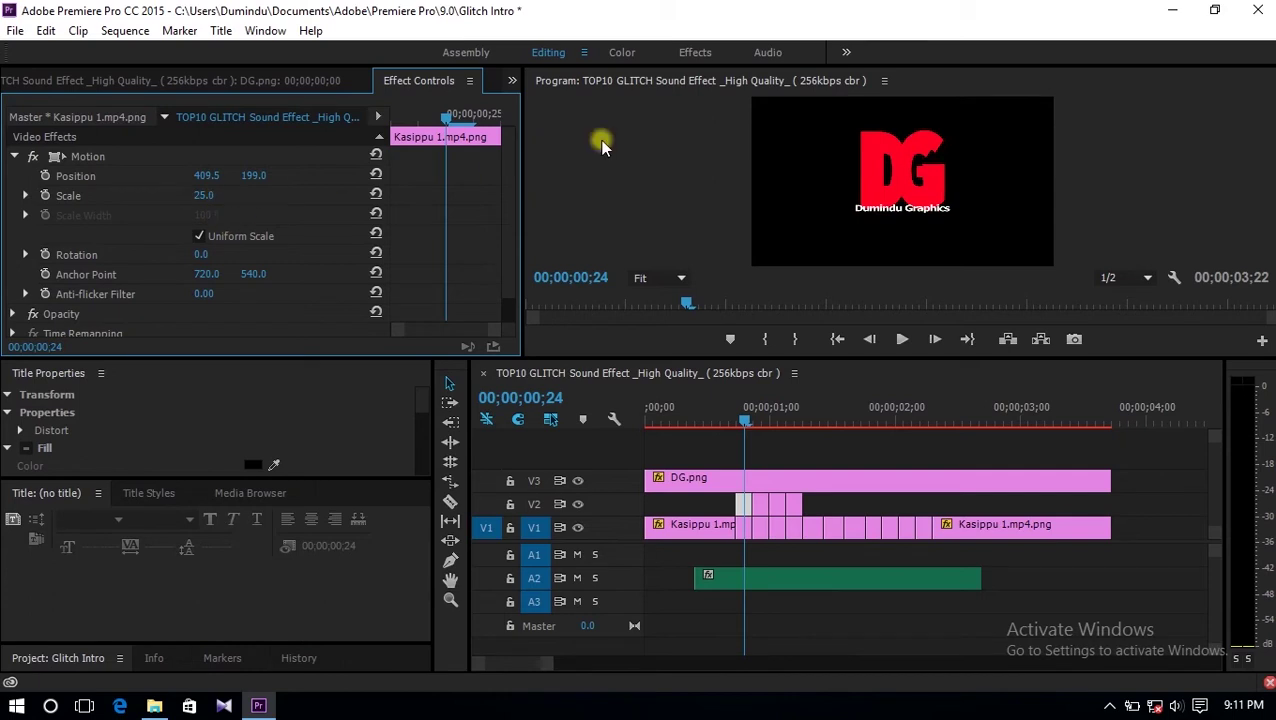
{"action": "scroll", "coordinate": [504, 193], "scroll_direction": "down", "scroll_amount": 1}
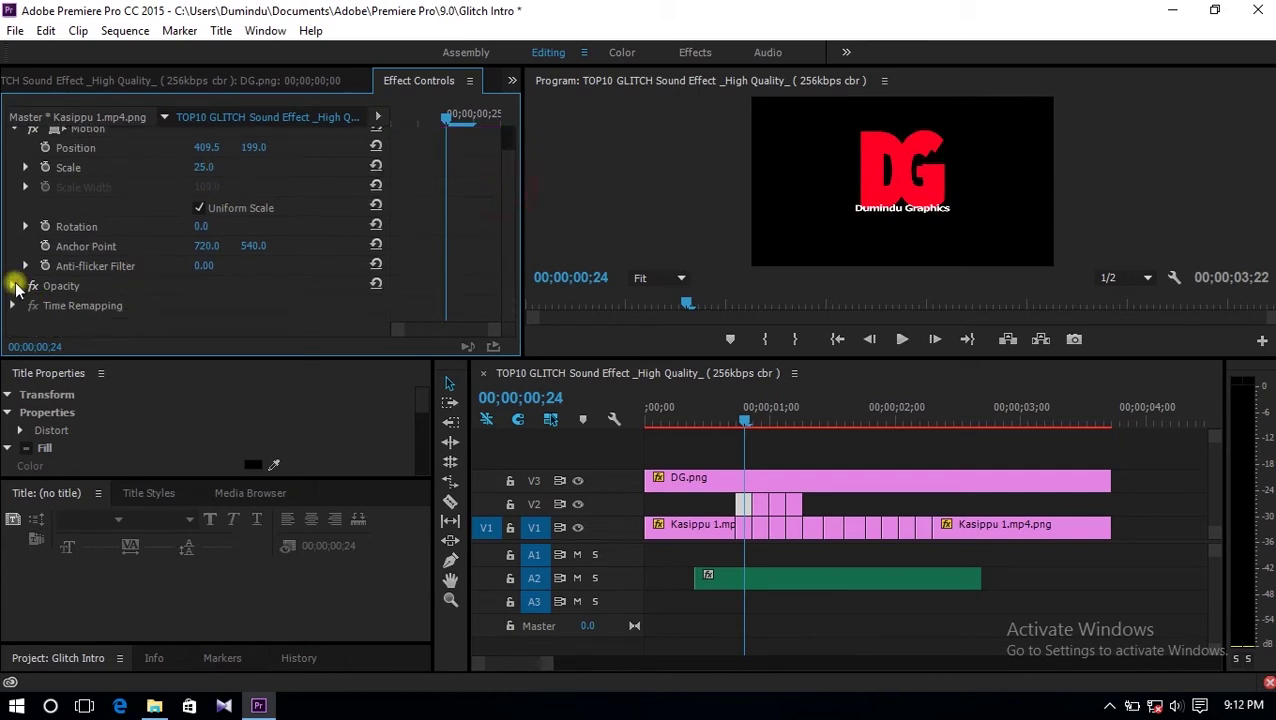
{"action": "left_click", "coordinate": [15, 286]}
{"action": "left_click", "coordinate": [207, 324]}
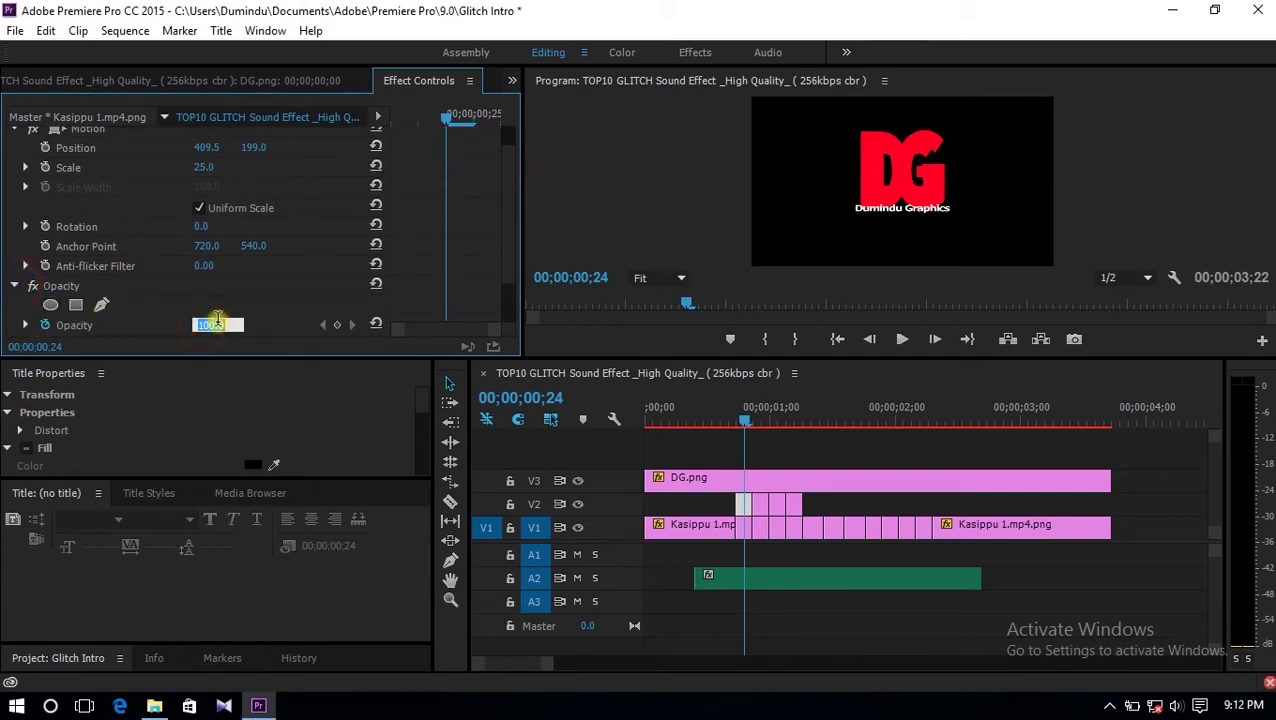
{"action": "type", "text": "70"}
{"action": "key", "text": "Return"}
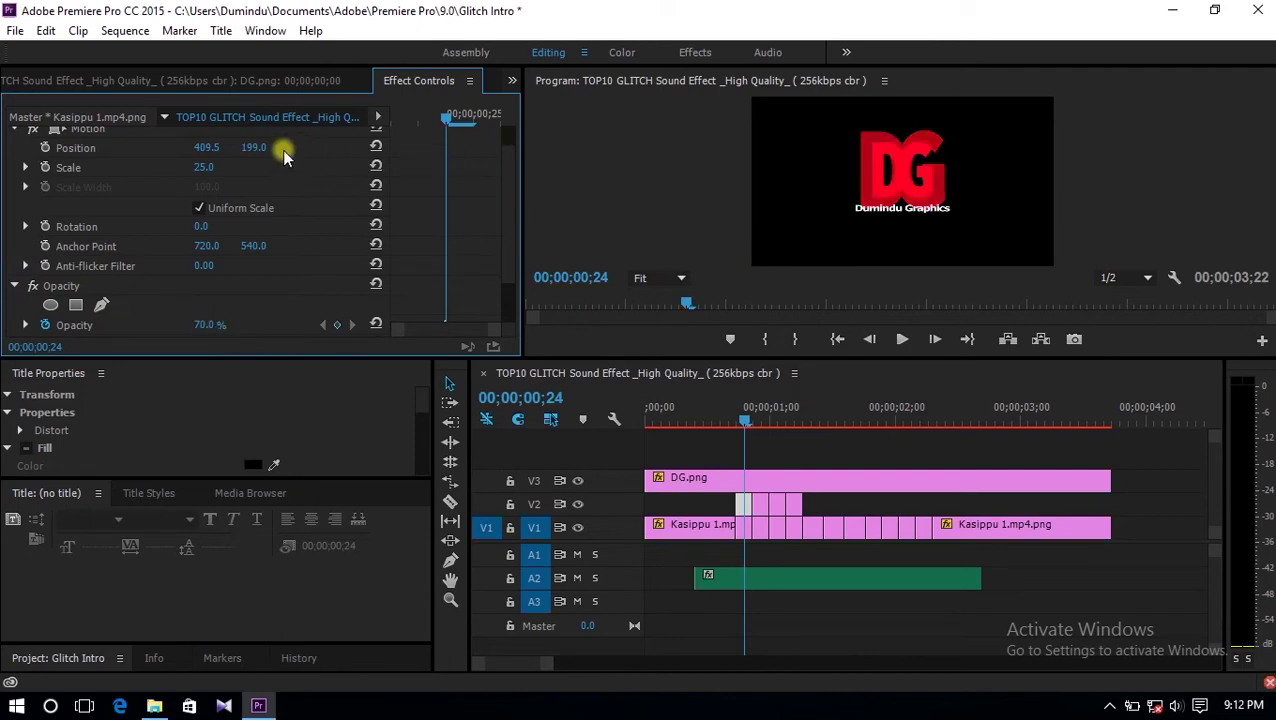
- Offset the first V2 logo slice by setting its position to 388.5, 195
{"action": "left_click", "coordinate": [198, 146]}
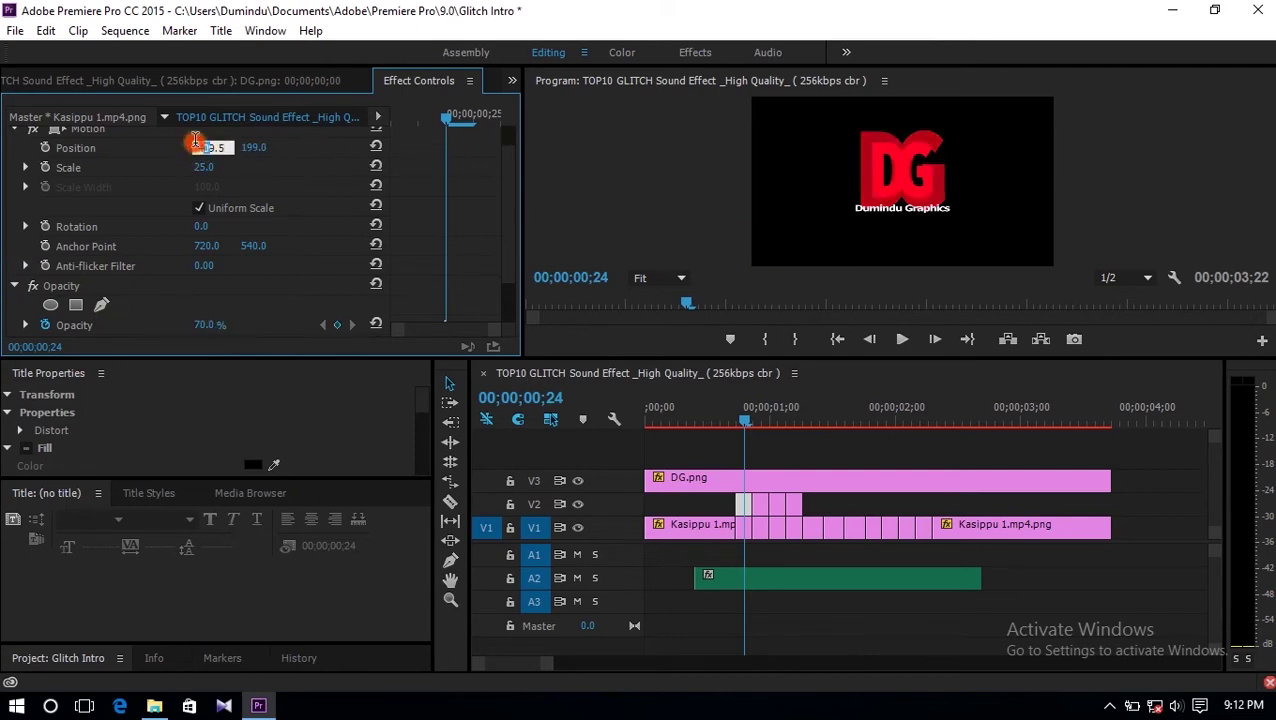
{"action": "type", "text": "390.5"}
{"action": "key", "text": "Return"}
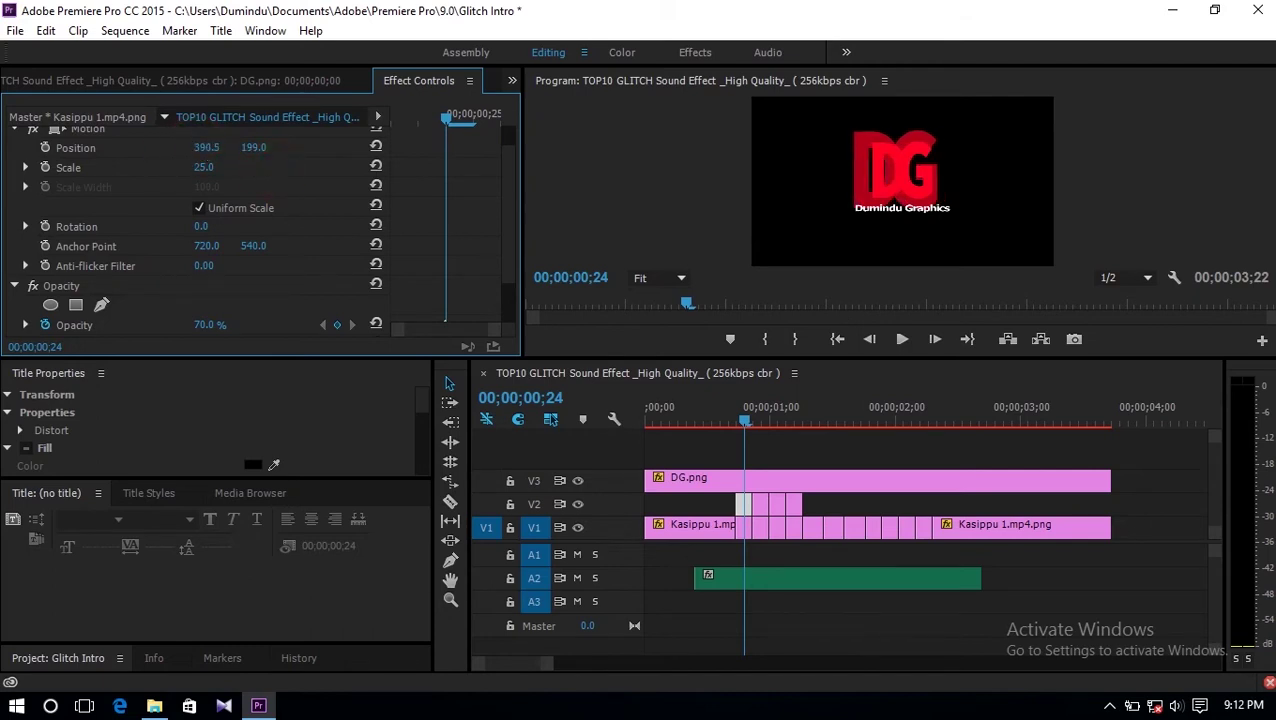
{"action": "left_click", "coordinate": [256, 147]}
{"action": "type", "text": "170"}
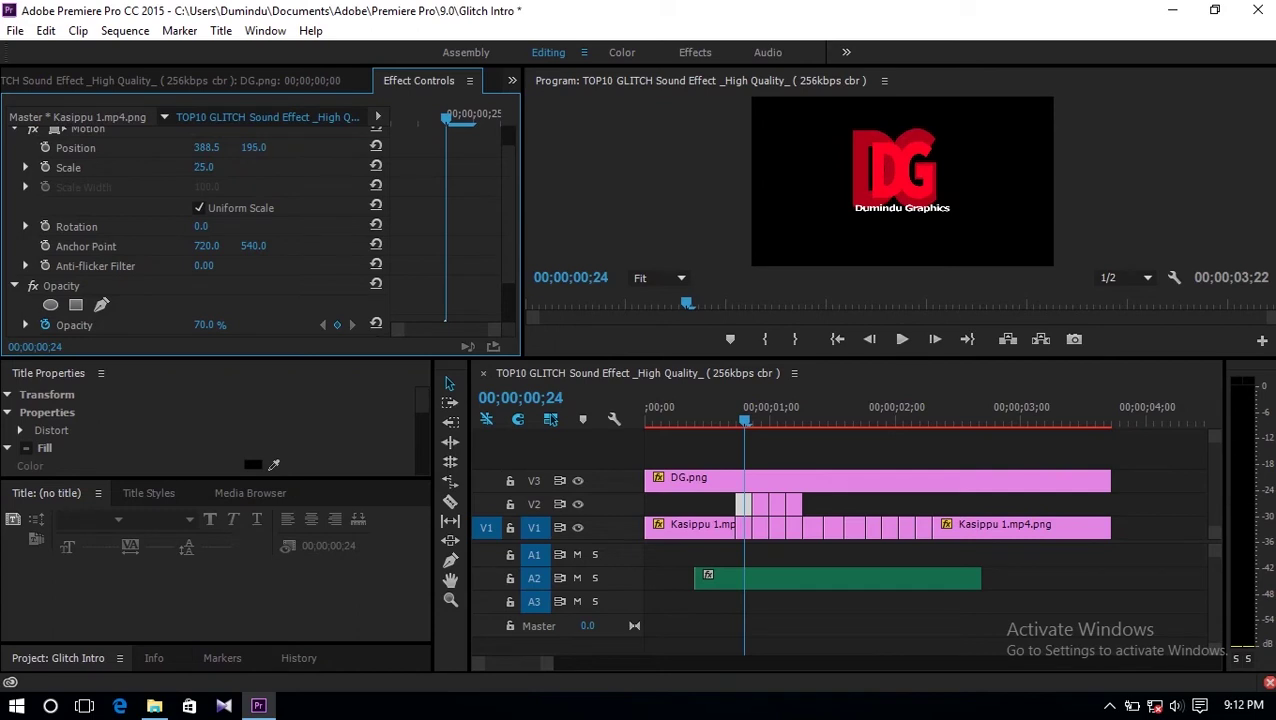
- Set the first V2 logo slice's vertical position to 170 and scale the second V2 slice to 26
{"action": "key", "text": "Return"}
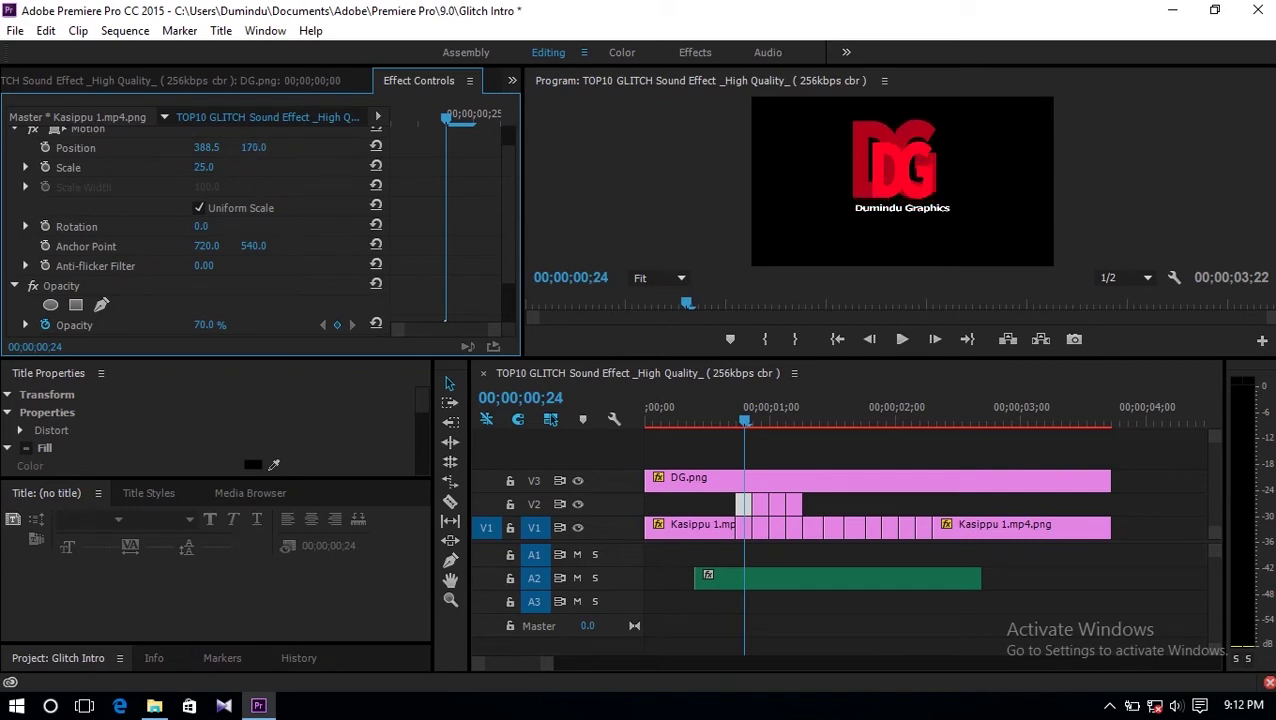
{"action": "left_click", "coordinate": [758, 417]}
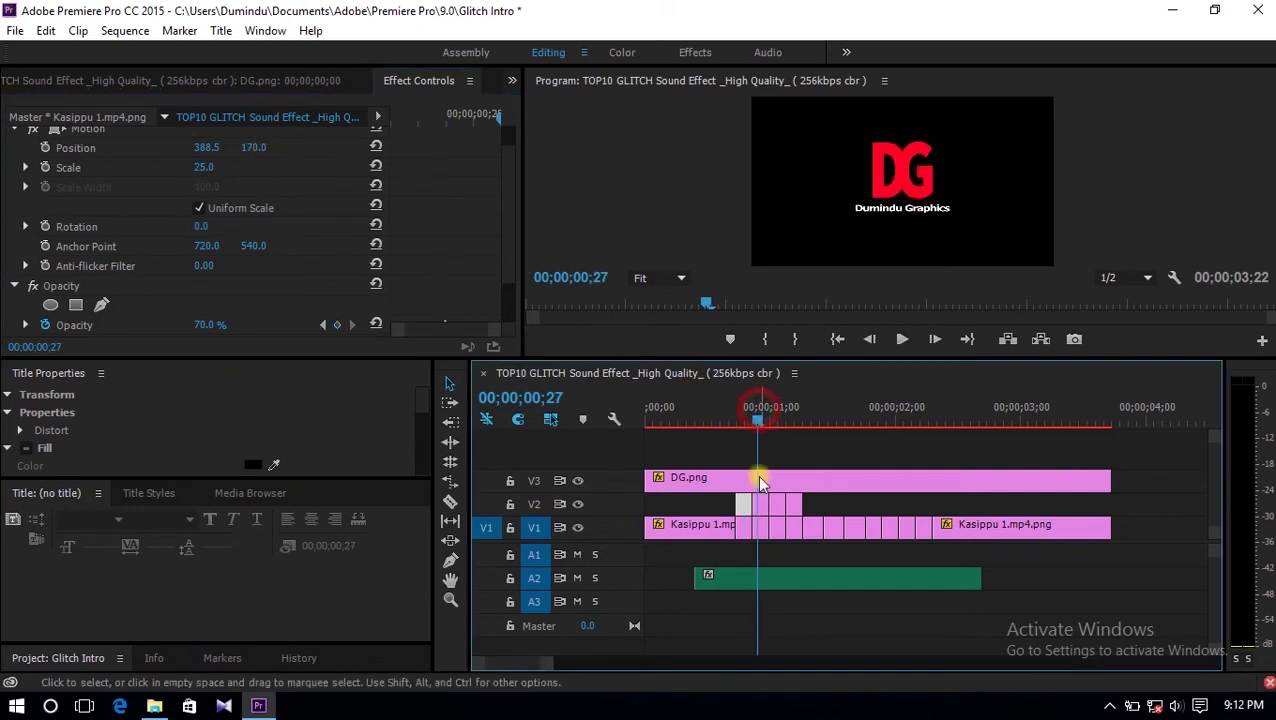
{"action": "left_click", "coordinate": [758, 503]}
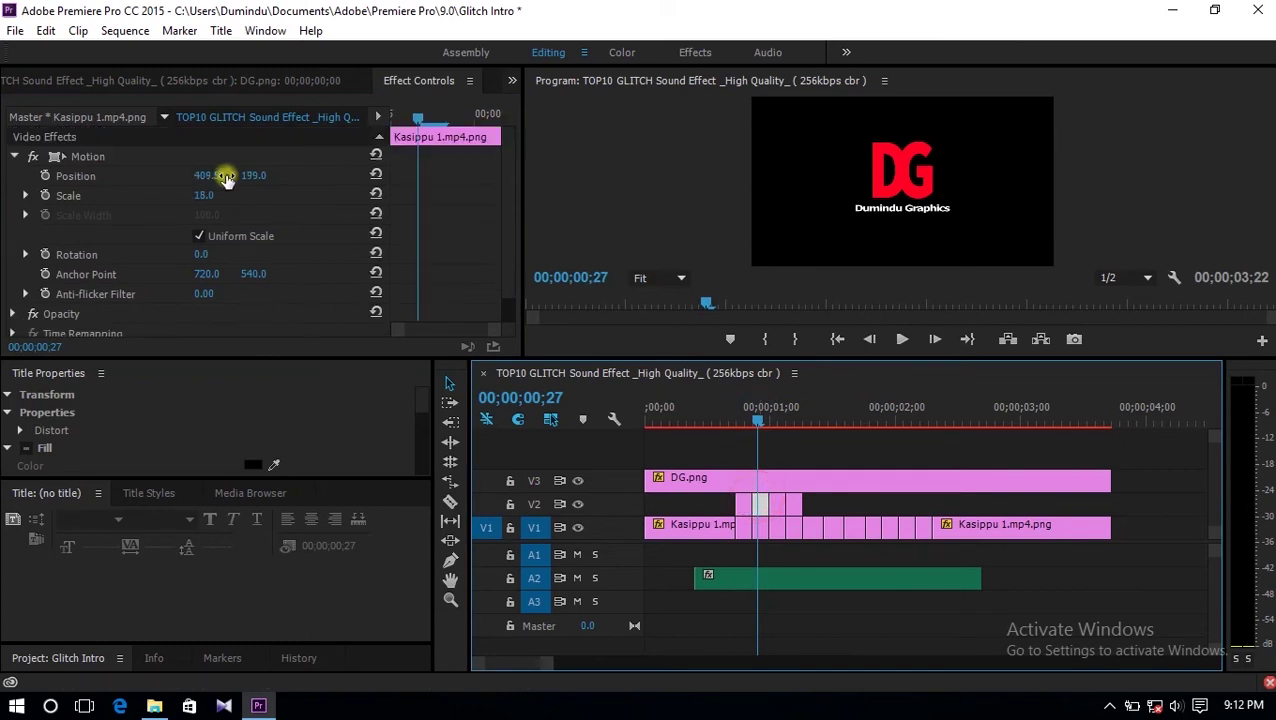
{"action": "left_click_drag", "start_coordinate": [202, 199], "coordinate": [220, 199]}
{"action": "left_click", "coordinate": [207, 196]}
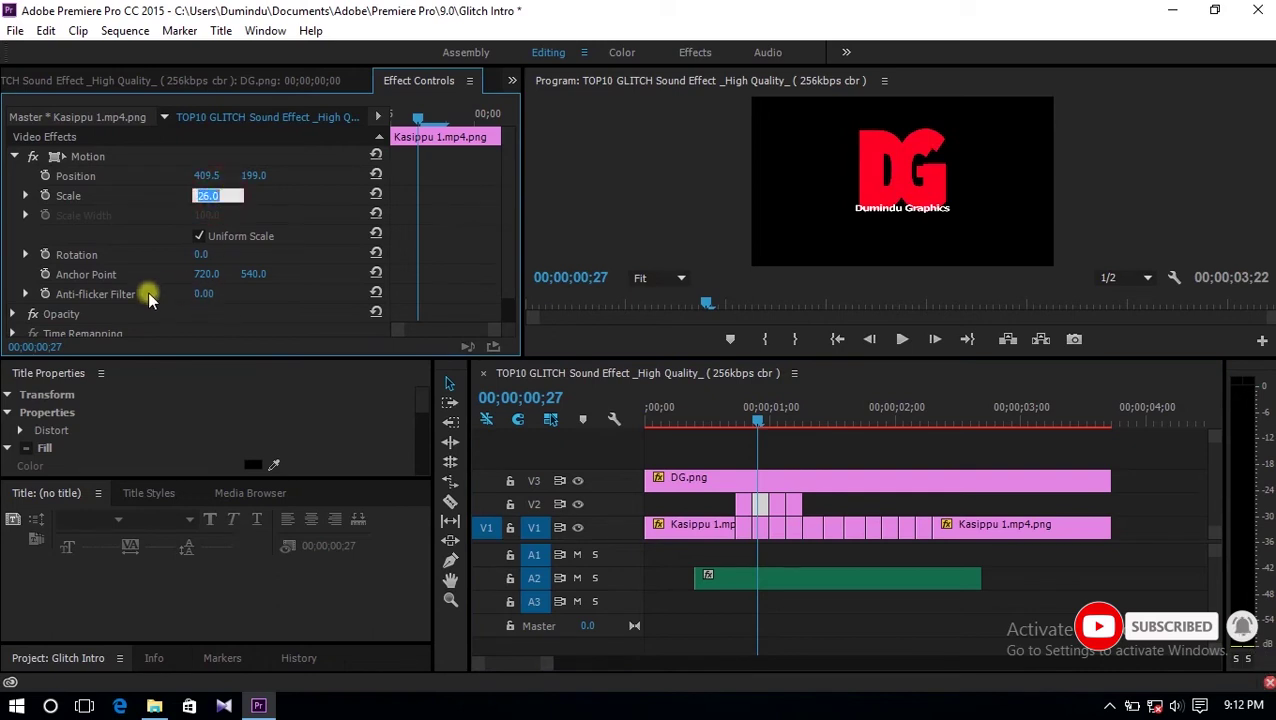
- Set the second V2 logo slice's opacity to 70% and its position to 447.5, 221
{"action": "left_click", "coordinate": [13, 313]}
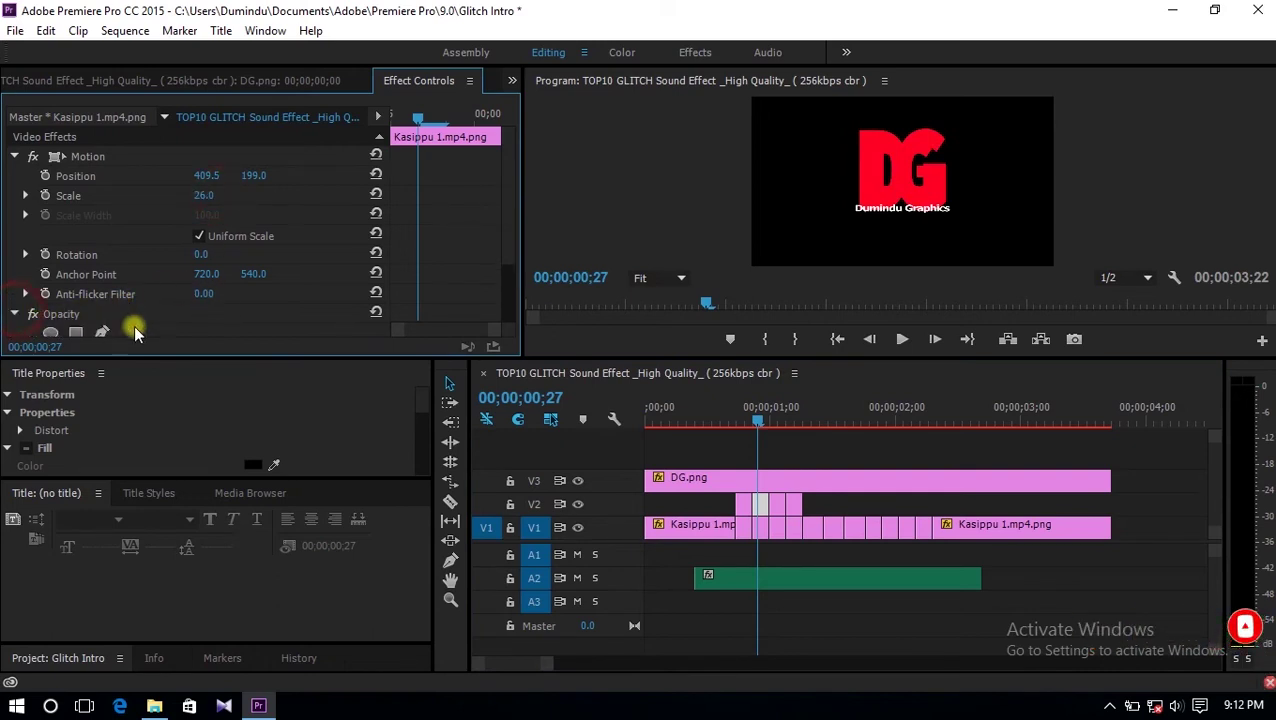
{"action": "left_click_drag", "start_coordinate": [509, 194], "coordinate": [507, 223]}
{"action": "left_click", "coordinate": [214, 307]}
{"action": "type", "text": "70"}
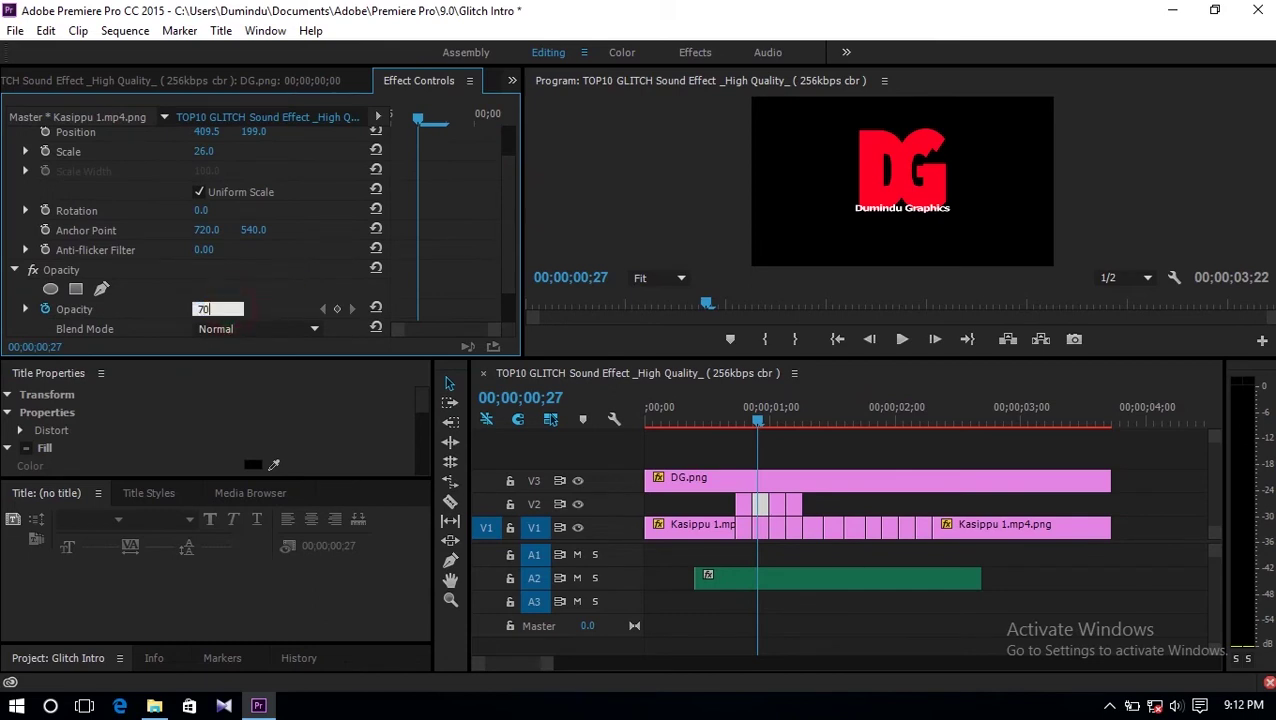
{"action": "key", "text": "Return"}
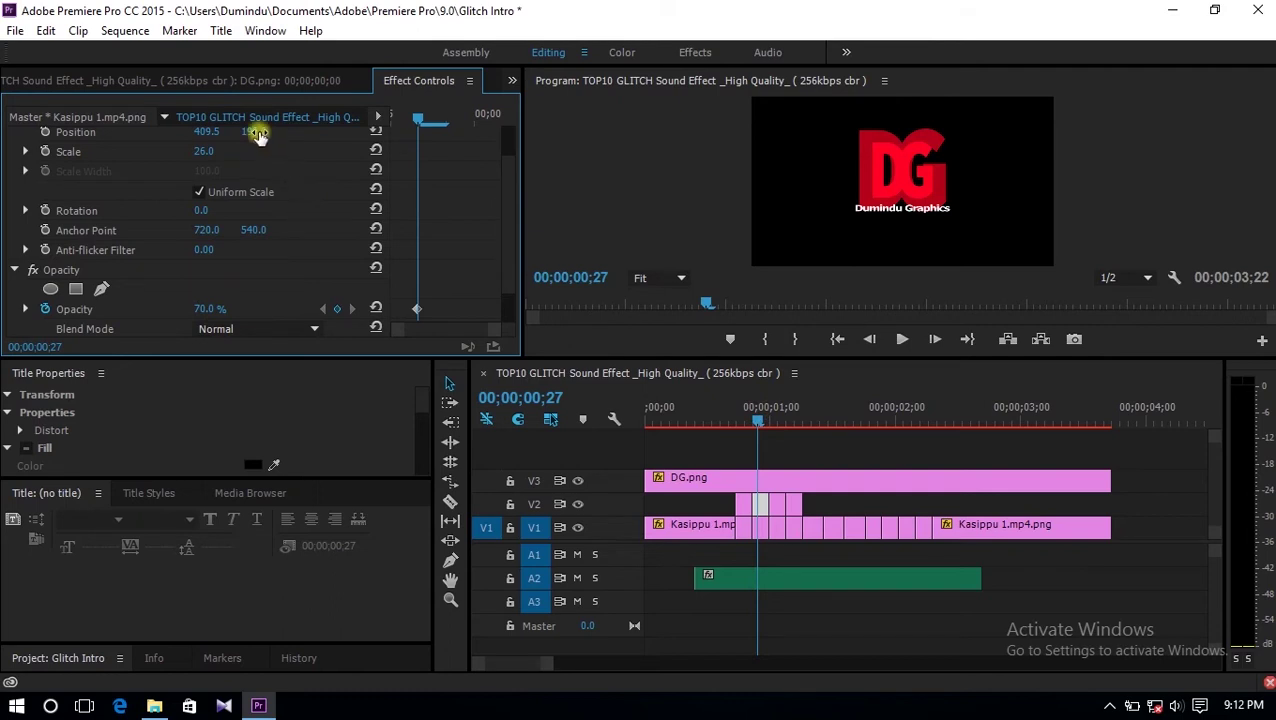
{"action": "left_click_drag", "start_coordinate": [258, 135], "coordinate": [220, 140]}
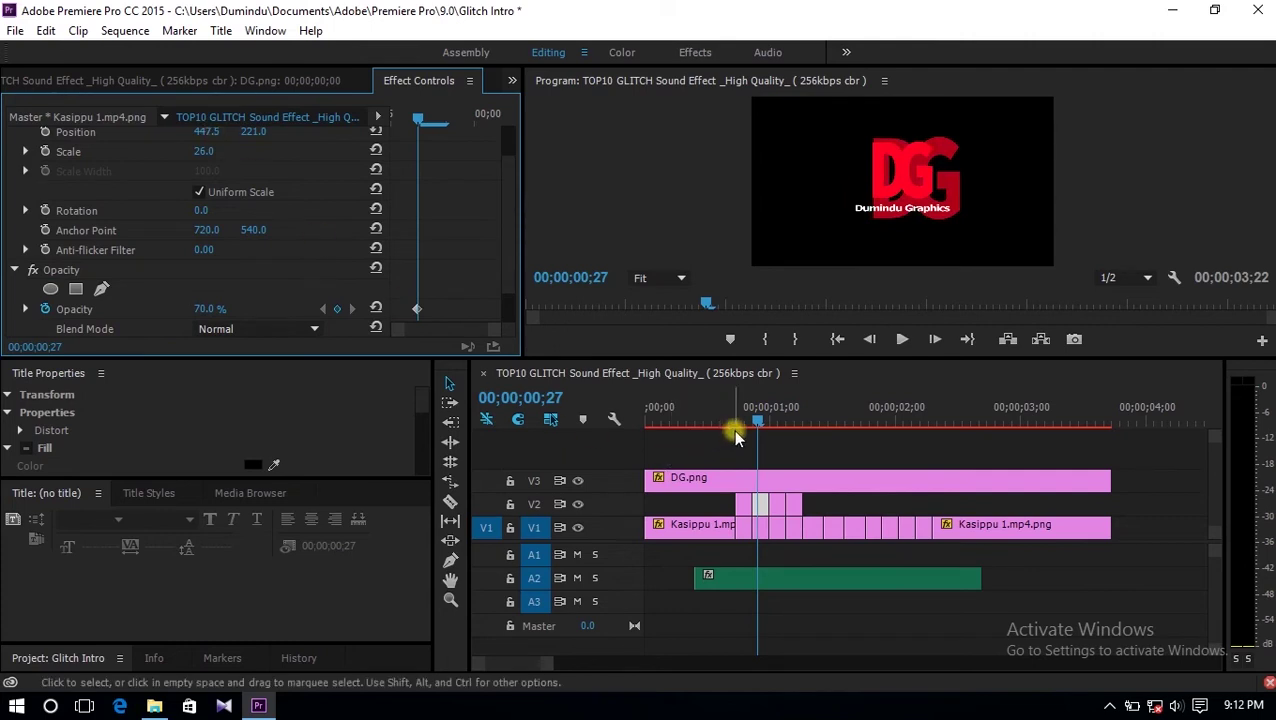
- Set the scale of the third V2 logo slice, at 00;00;01;01, to 25
{"action": "left_click", "coordinate": [777, 406]}
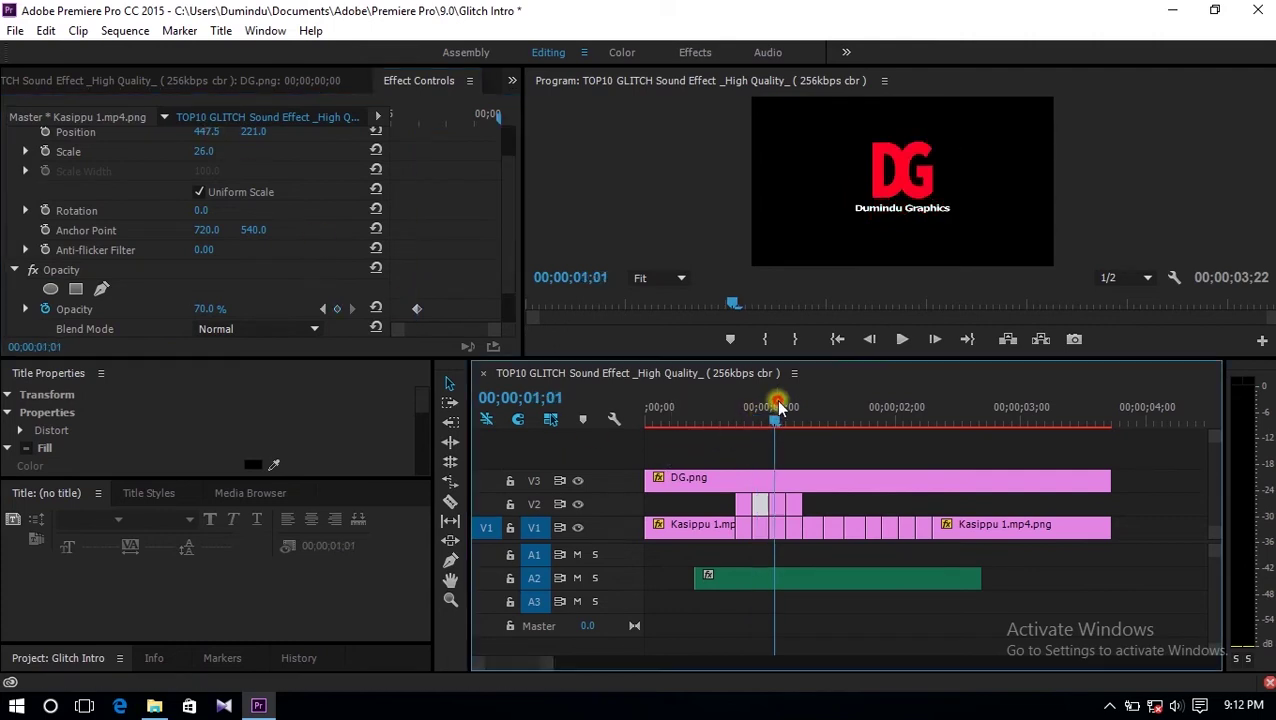
{"action": "left_click", "coordinate": [781, 500]}
{"action": "left_click", "coordinate": [206, 195]}
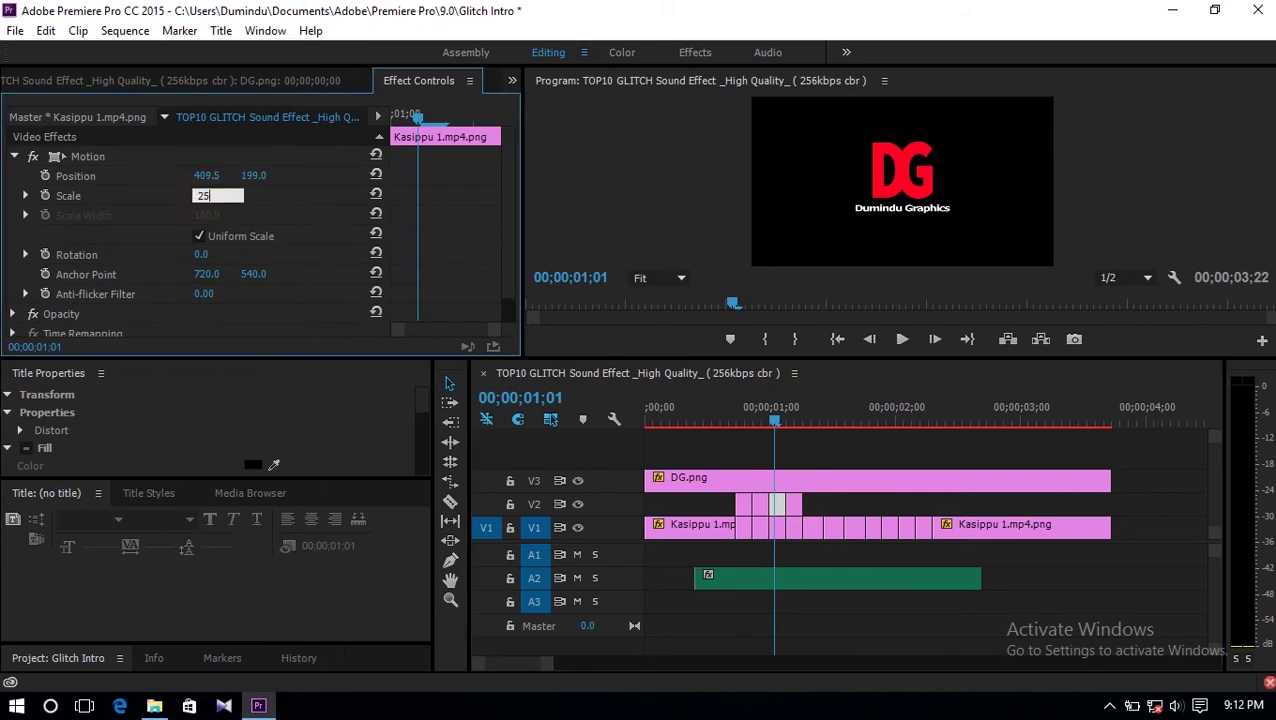
{"action": "key", "text": "Return"}
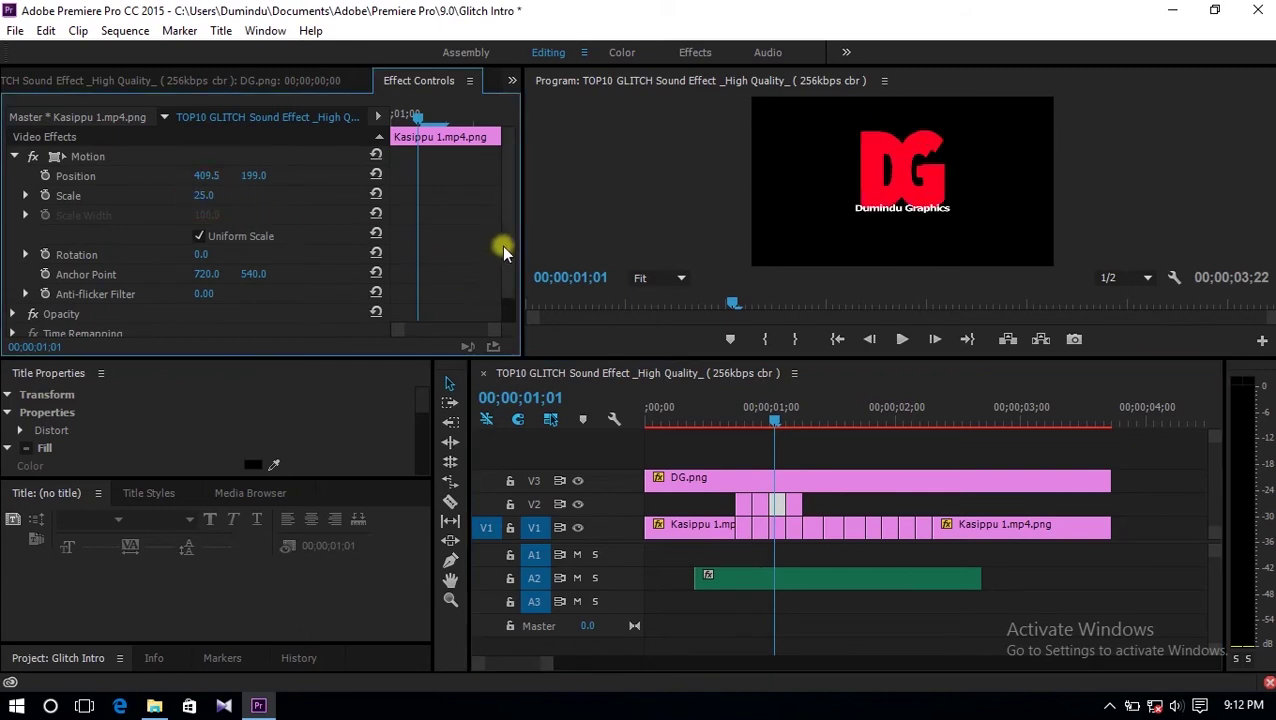
- Set the third V2 logo slice's opacity to 70% and its position to 378.5, 234
{"action": "scroll", "coordinate": [501, 250], "scroll_direction": "down", "scroll_amount": 2}
{"action": "left_click", "coordinate": [15, 284]}
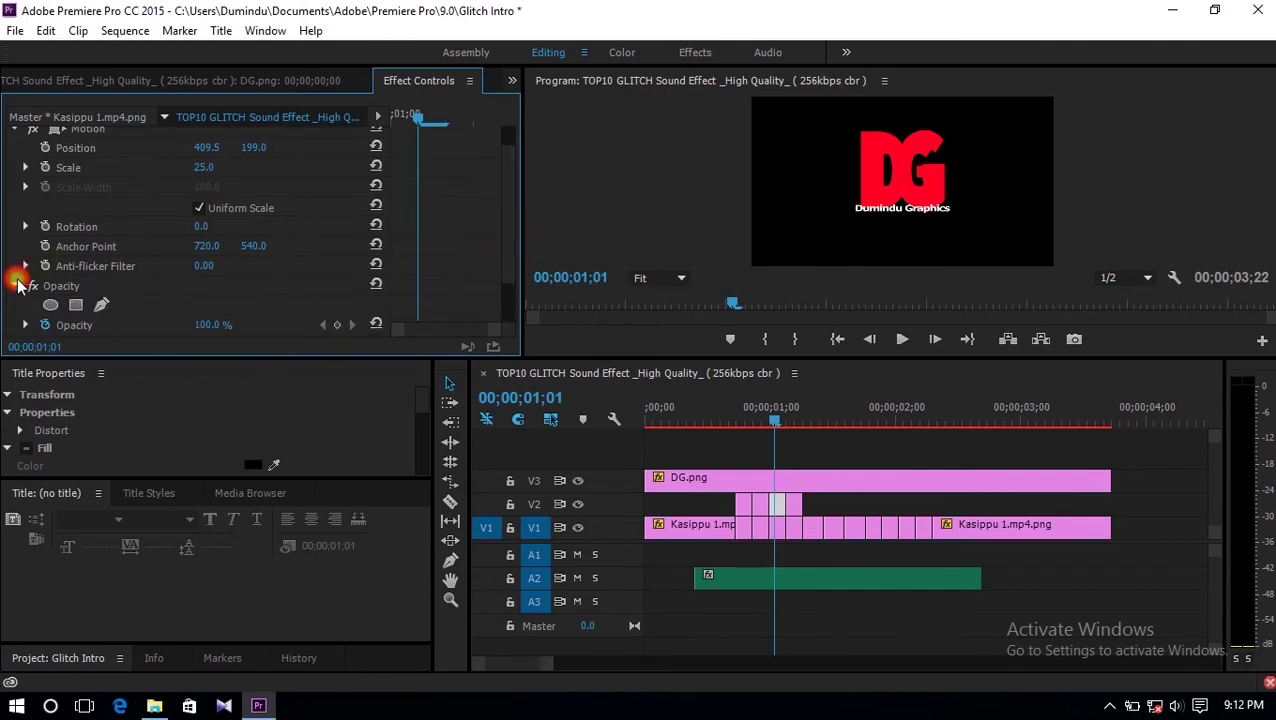
{"action": "left_click", "coordinate": [205, 325]}
{"action": "type", "text": "70"}
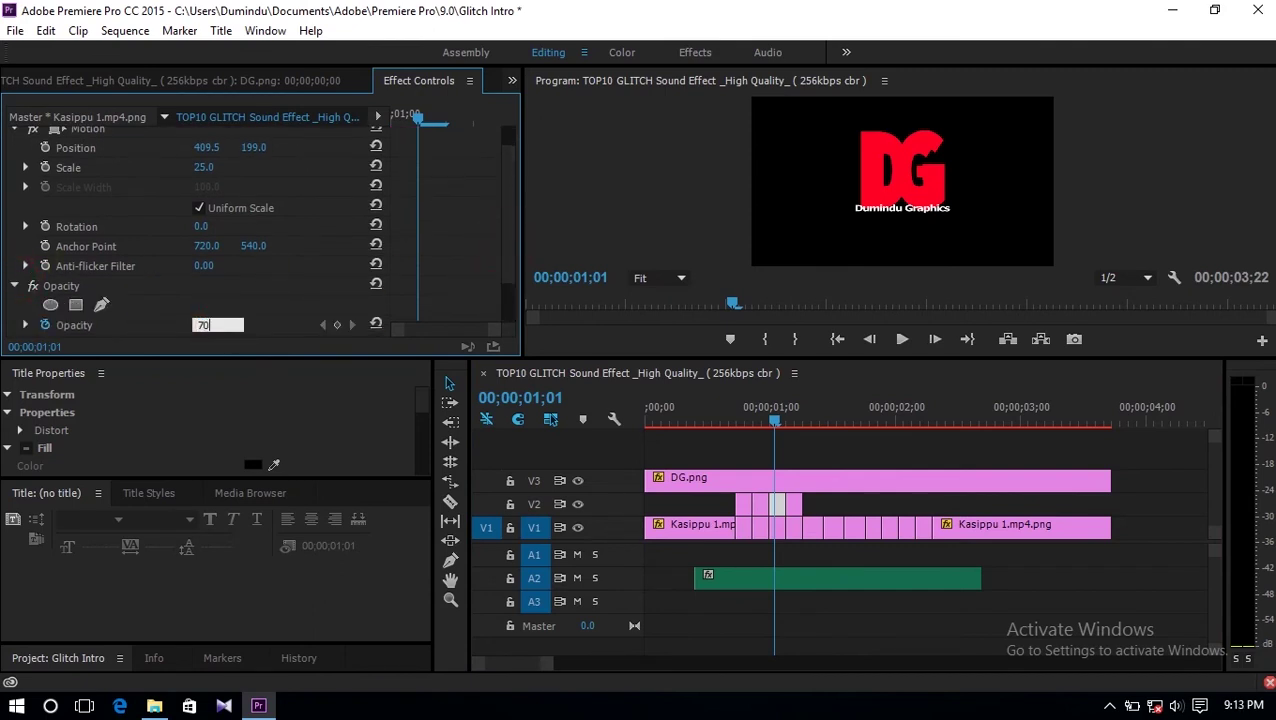
{"action": "key", "text": "Return"}
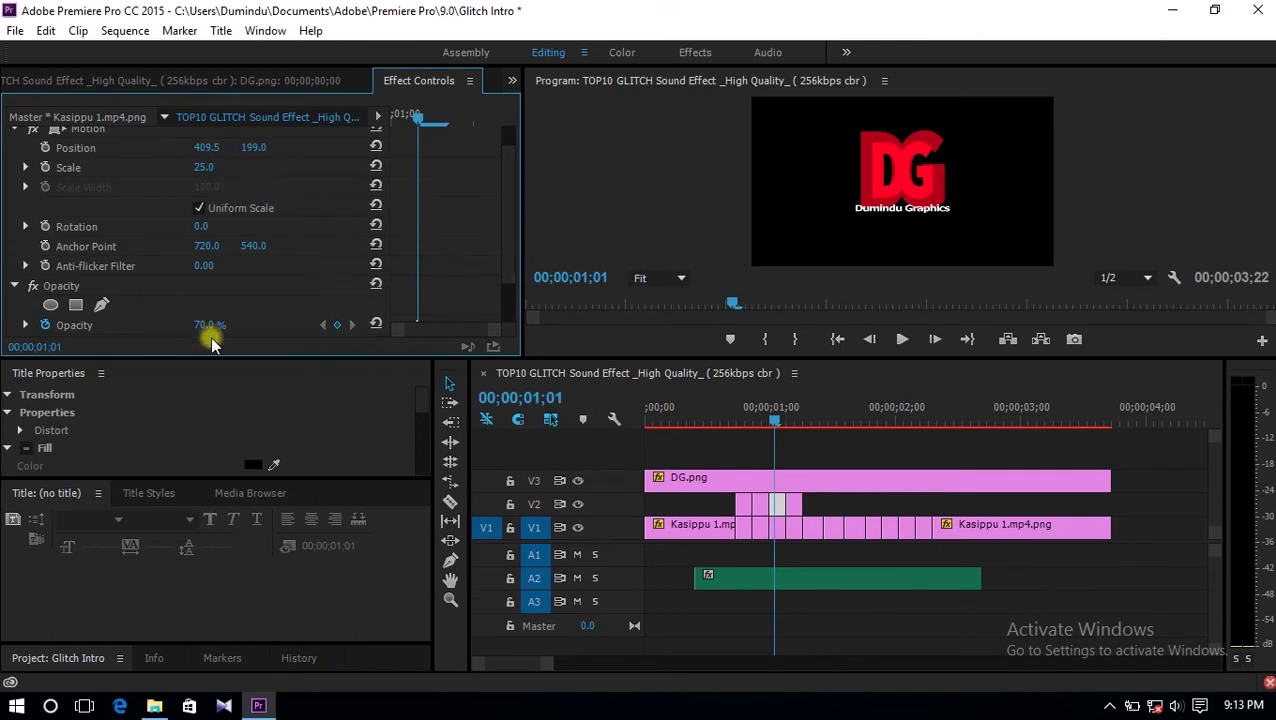
{"action": "left_click_drag", "start_coordinate": [263, 155], "coordinate": [190, 147]}
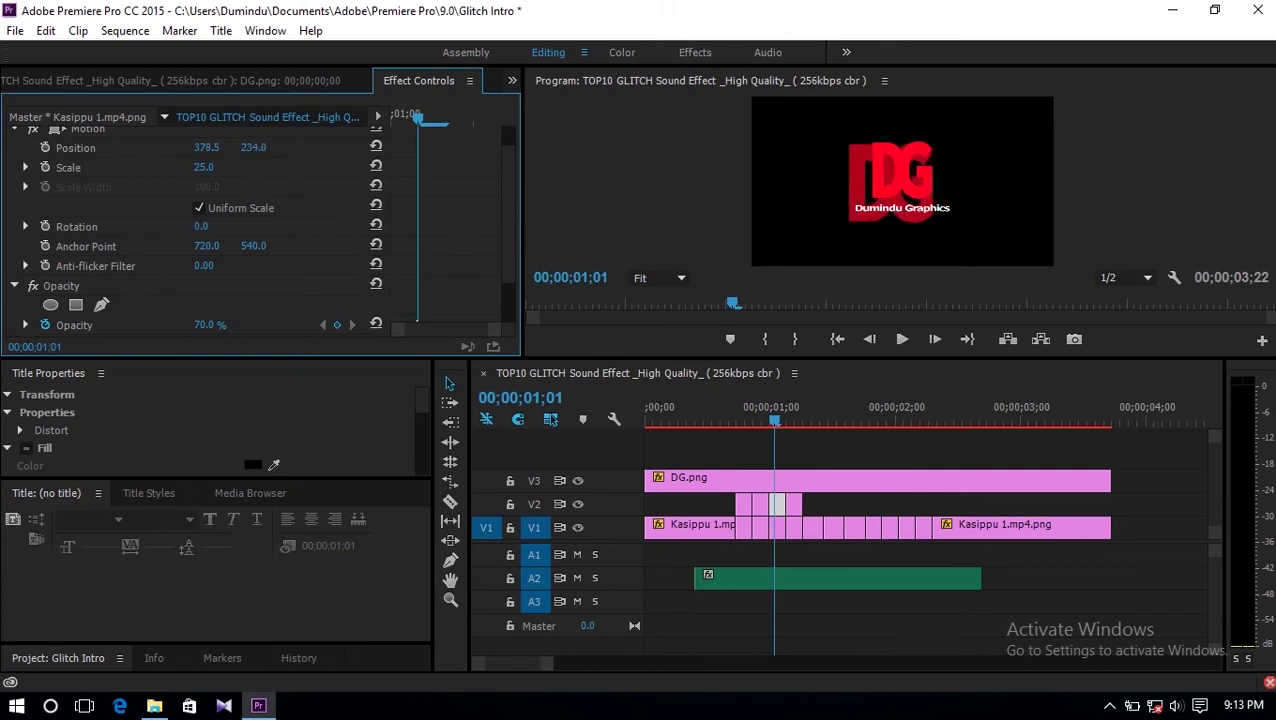
- Play the sequence from about 00;00;00;18 to preview the offset logo slices on V2
{"action": "left_click", "coordinate": [724, 422]}
{"action": "key", "text": "space"}
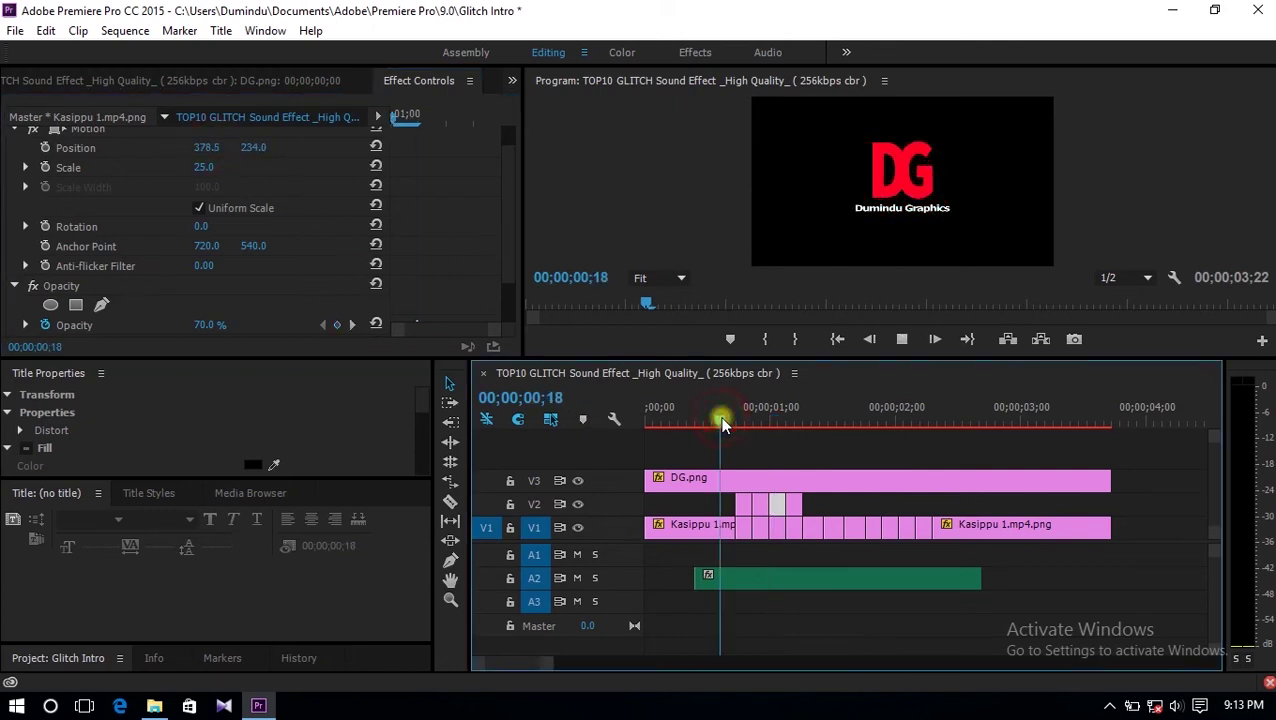
{"action": "left_click", "coordinate": [724, 422]}
{"action": "key", "text": "space"}
{"action": "key", "text": "space"}
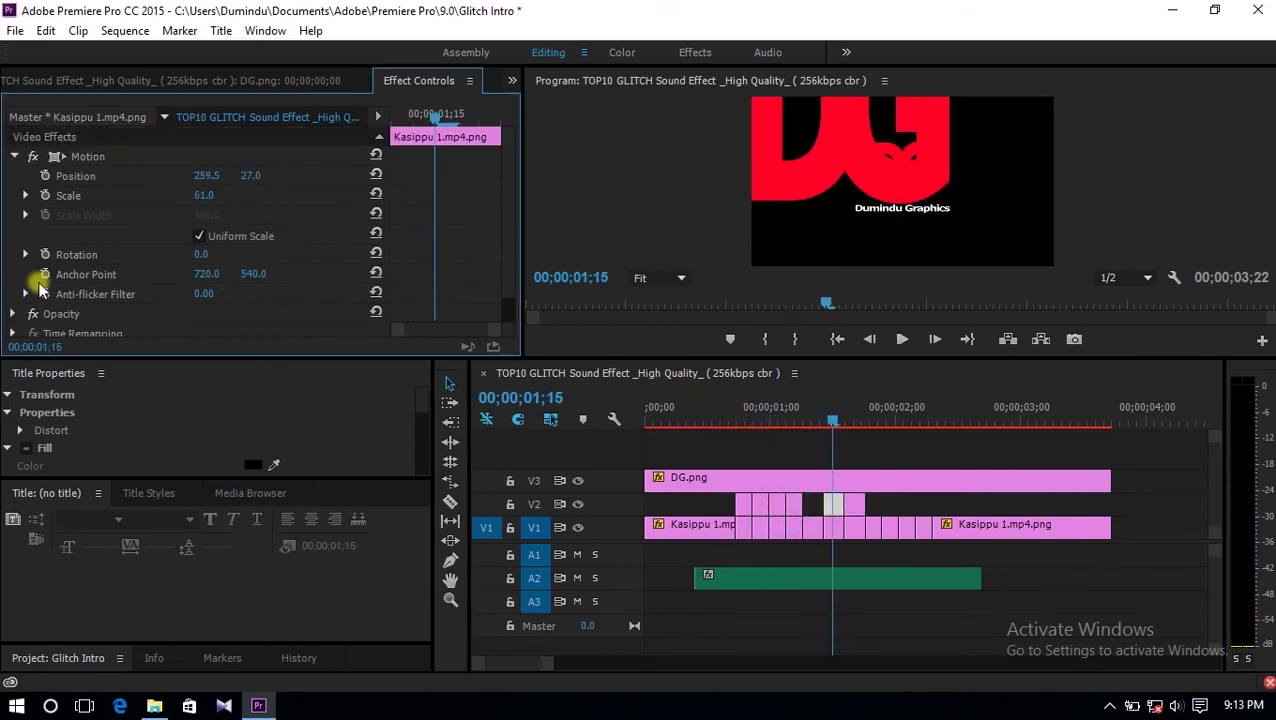
- Set the opacity of the enlarged V2 logo slice at 00;00;01;15 to 70%
{"action": "left_click", "coordinate": [14, 318]}
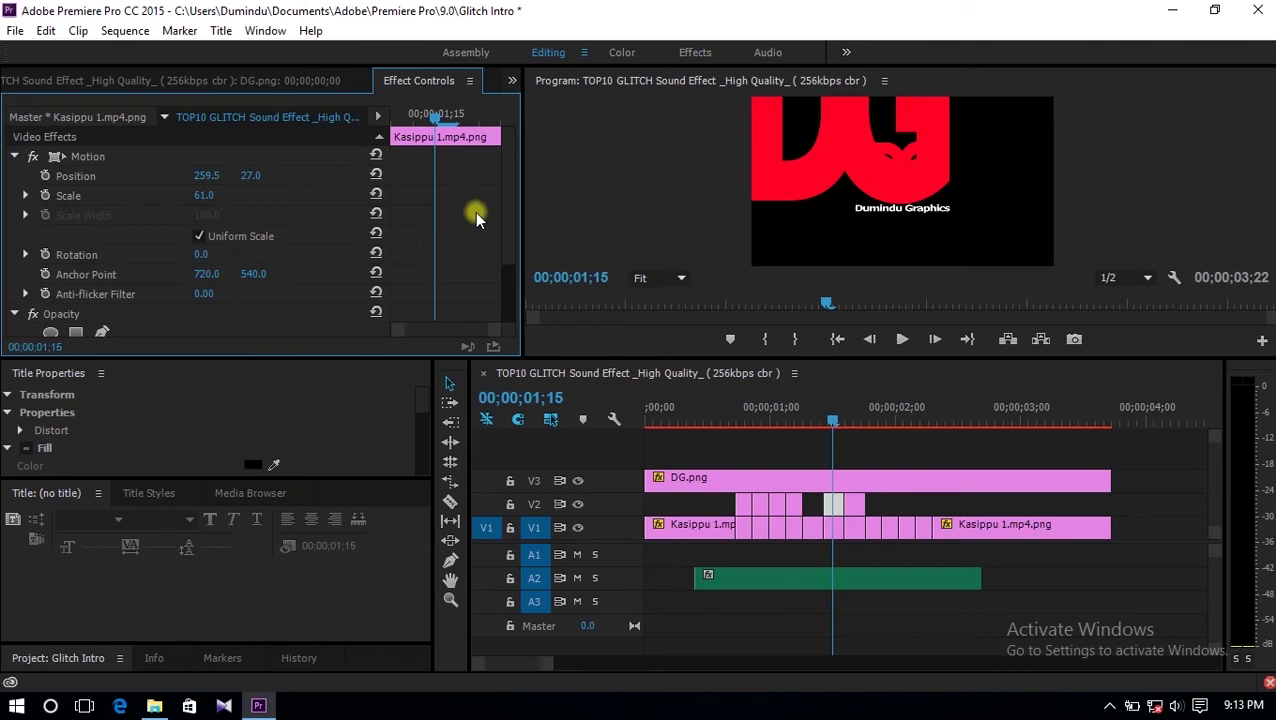
{"action": "scroll", "coordinate": [478, 213], "scroll_direction": "down", "scroll_amount": 1}
{"action": "left_click", "coordinate": [205, 332]}
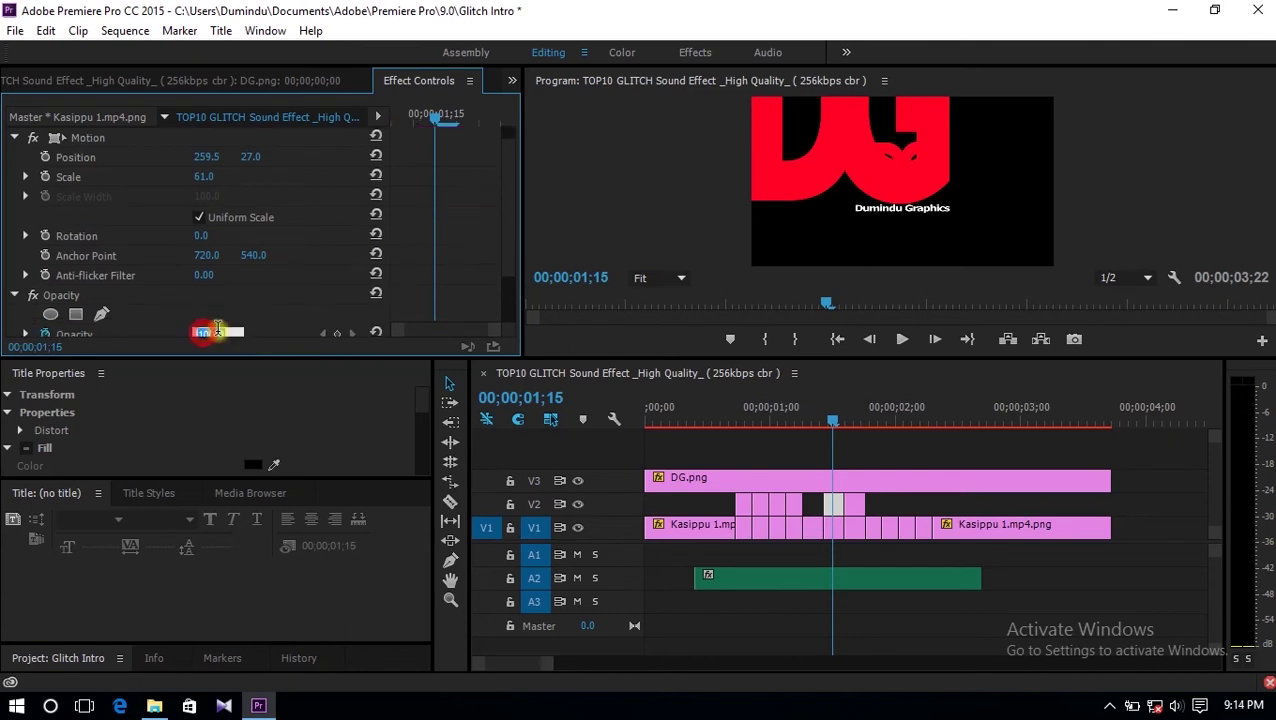
{"action": "key", "text": "Return"}
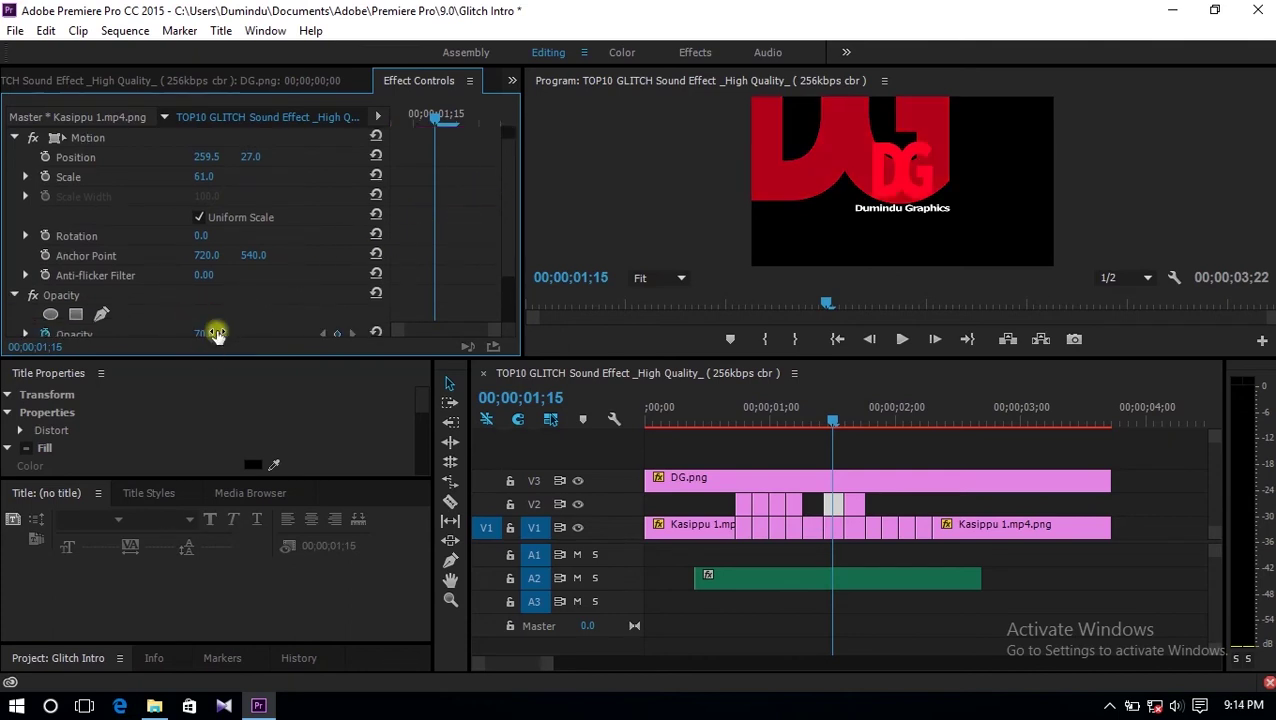
- Set the V2 logo slice at 00;00;01;19 to scale 74 and position 273.5, 469
{"action": "left_click", "coordinate": [849, 419]}
{"action": "left_click", "coordinate": [853, 514]}
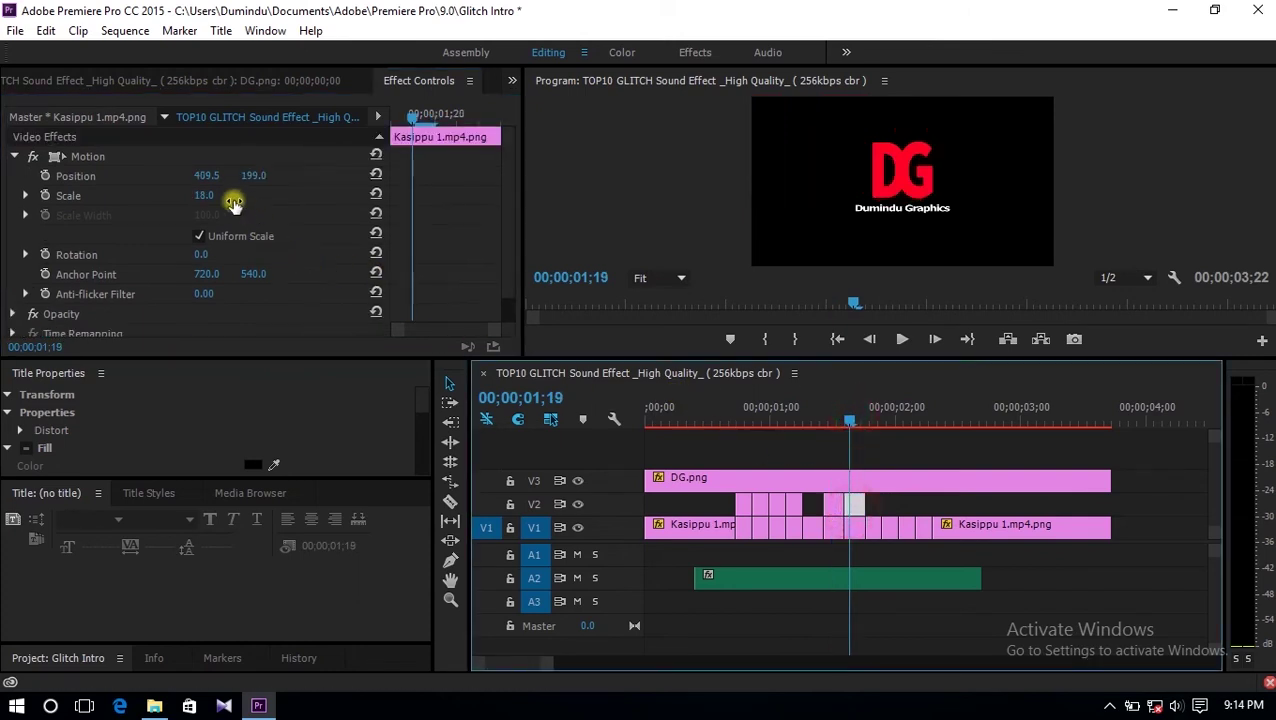
{"action": "left_click_drag", "start_coordinate": [205, 197], "coordinate": [360, 175]}
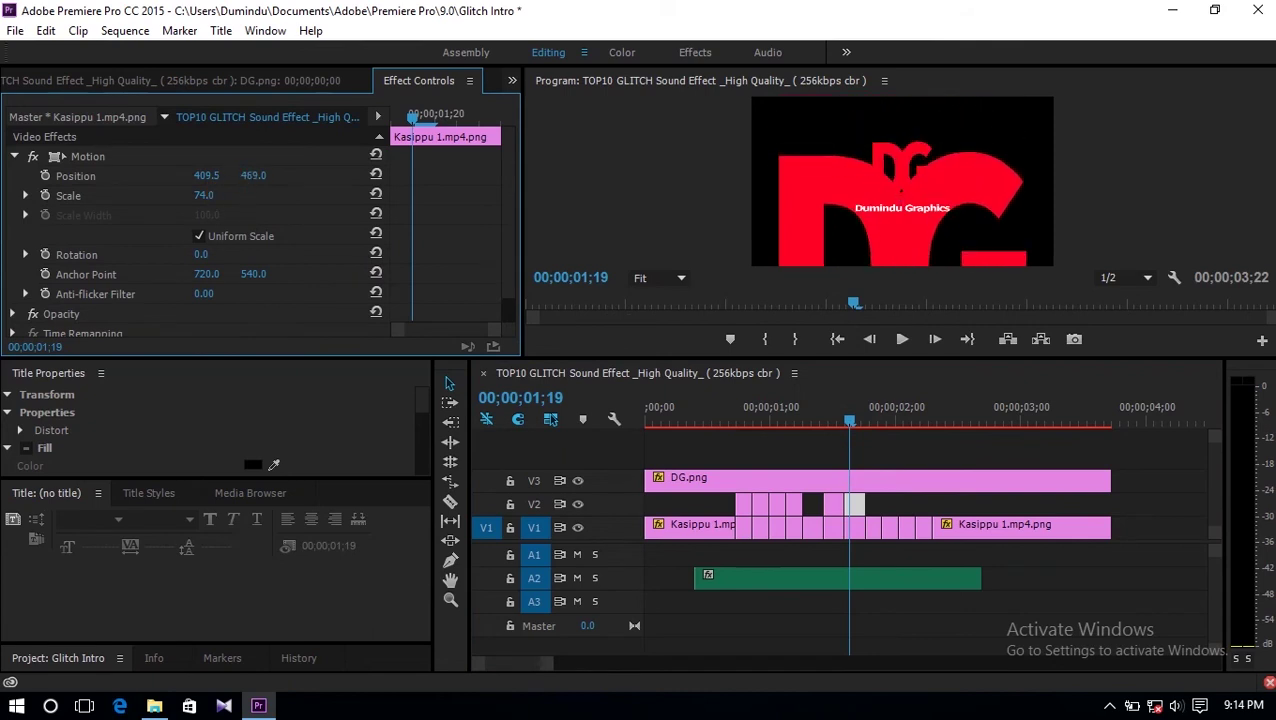
{"action": "left_click_drag", "start_coordinate": [222, 175], "coordinate": [170, 175]}
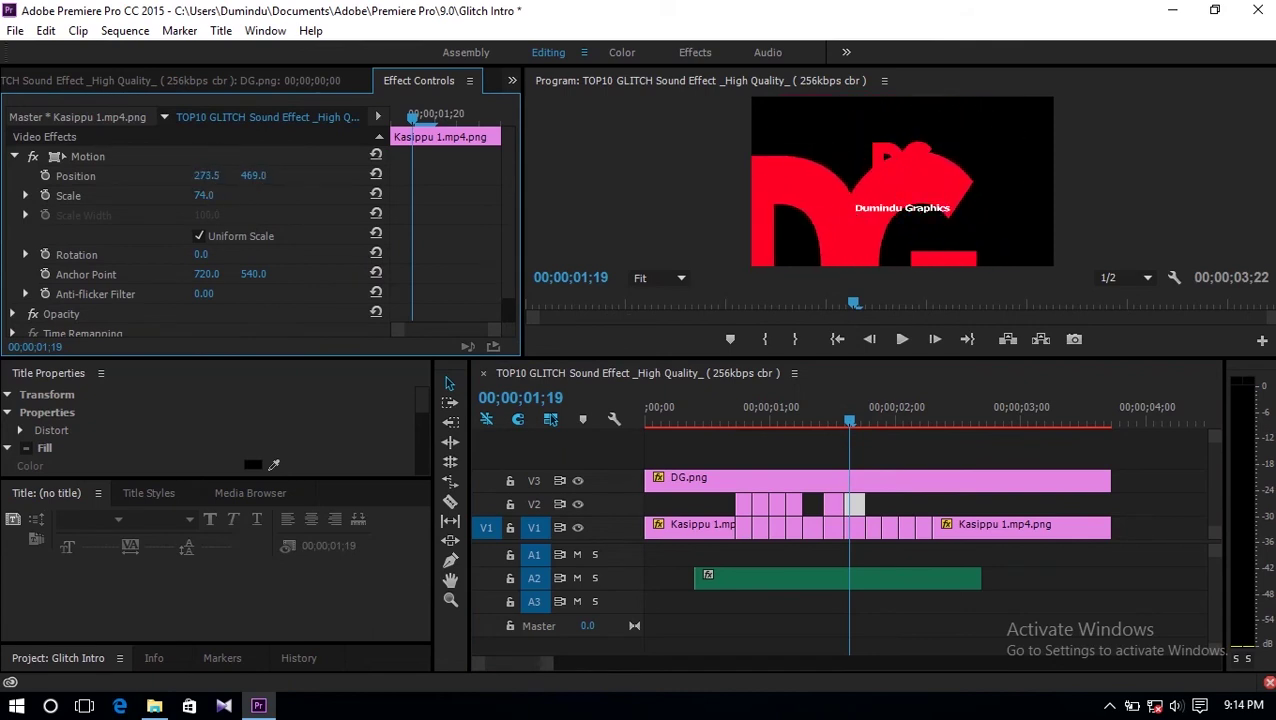
- Set the opacity of the V2 logo slice at 00;00;01;19 to 70%
{"action": "scroll", "coordinate": [292, 290], "scroll_direction": "down", "scroll_amount": 1}
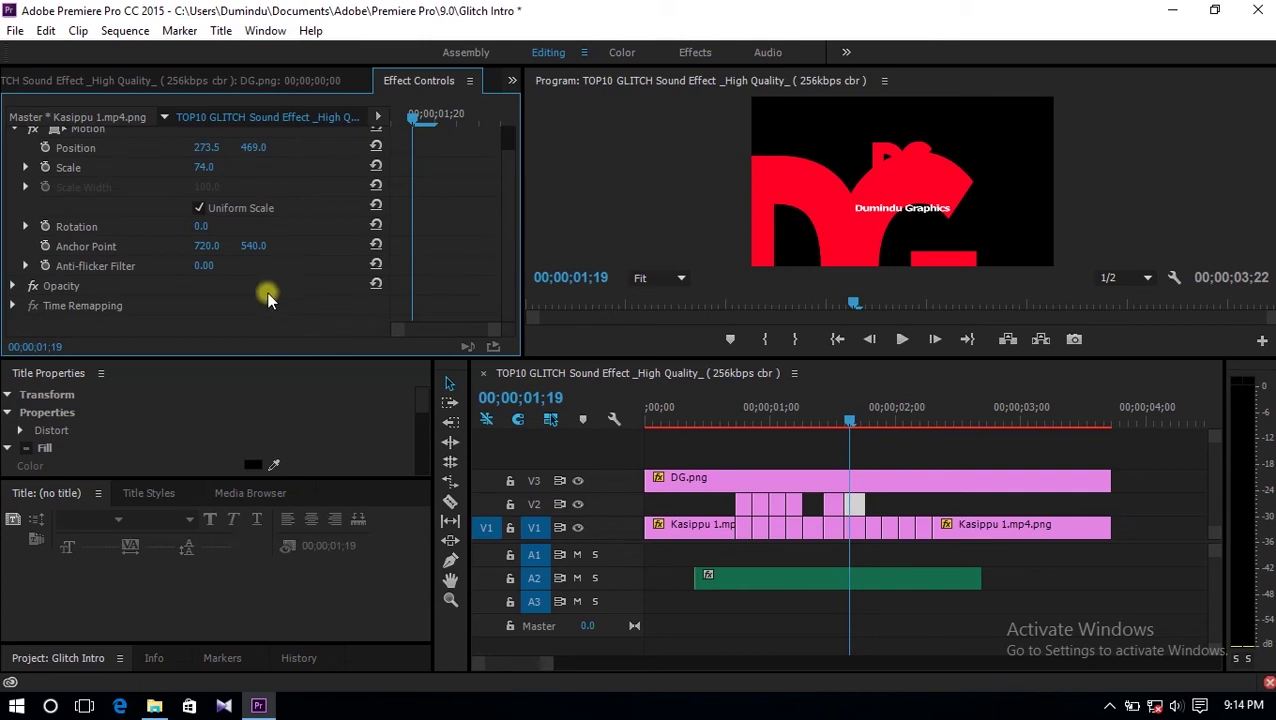
{"action": "left_click", "coordinate": [13, 286]}
{"action": "left_click", "coordinate": [214, 324]}
{"action": "type", "text": "70"}
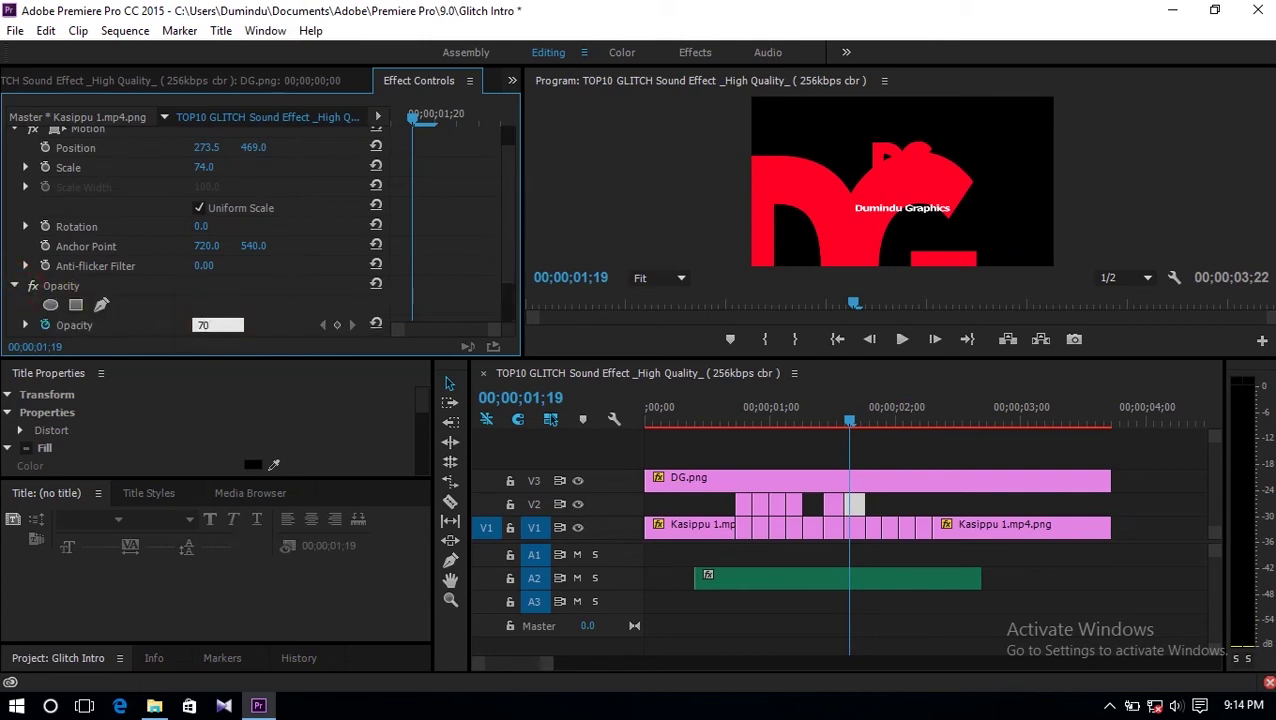
{"action": "key", "text": "Return"}
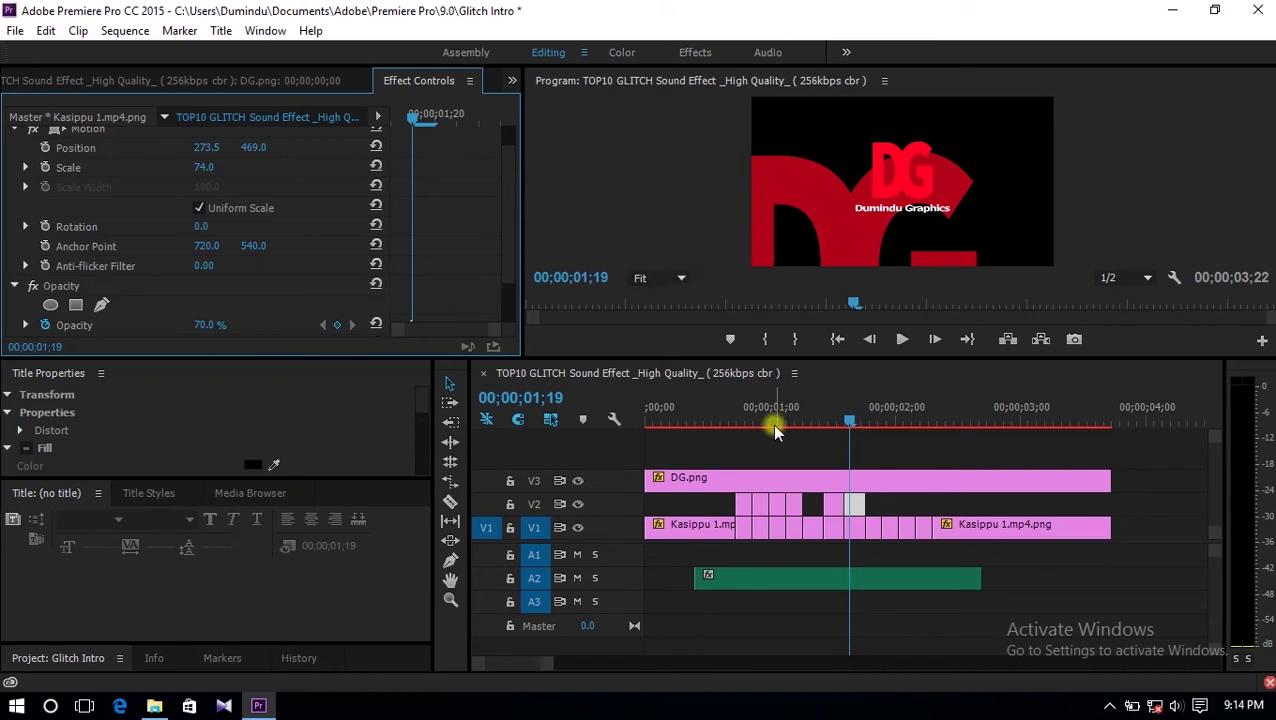
- Play the glitch section again from just before the first V2 slice to check all the offset slices
{"action": "left_click", "coordinate": [713, 409]}
{"action": "key", "text": "space"}
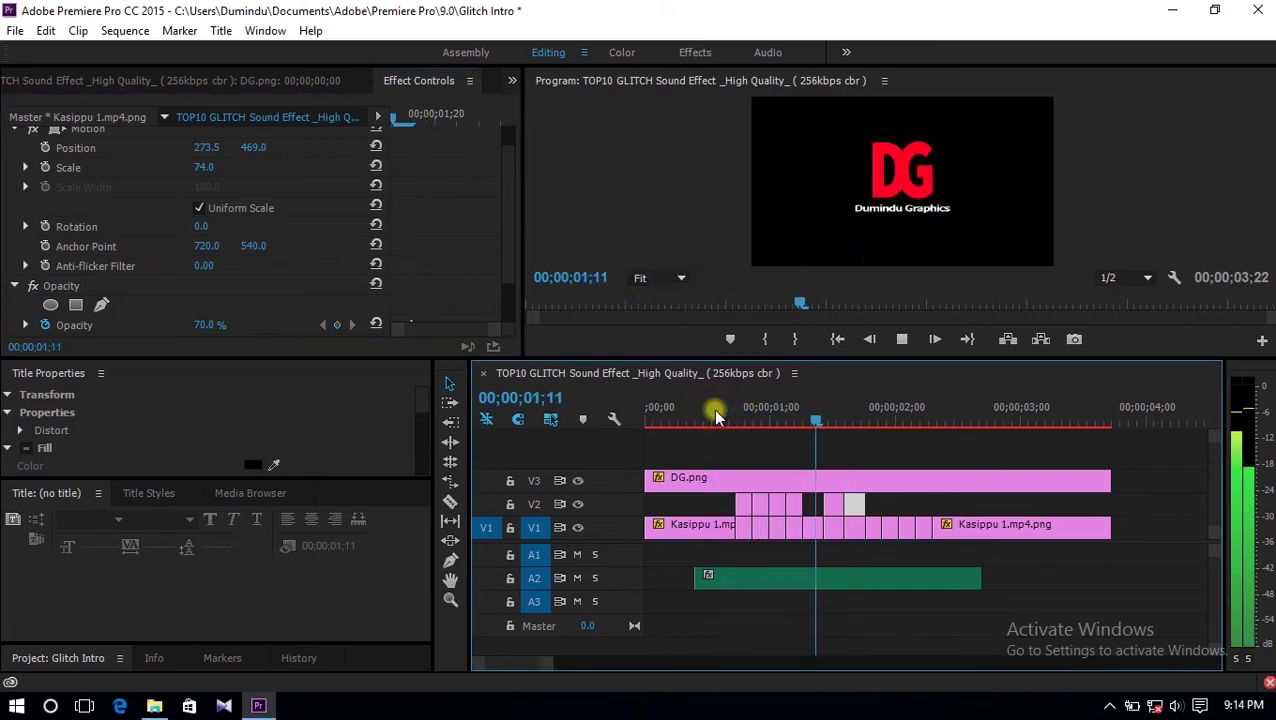
{"action": "key", "text": "space"}
{"action": "left_click", "coordinate": [727, 410]}
{"action": "key", "text": "space"}
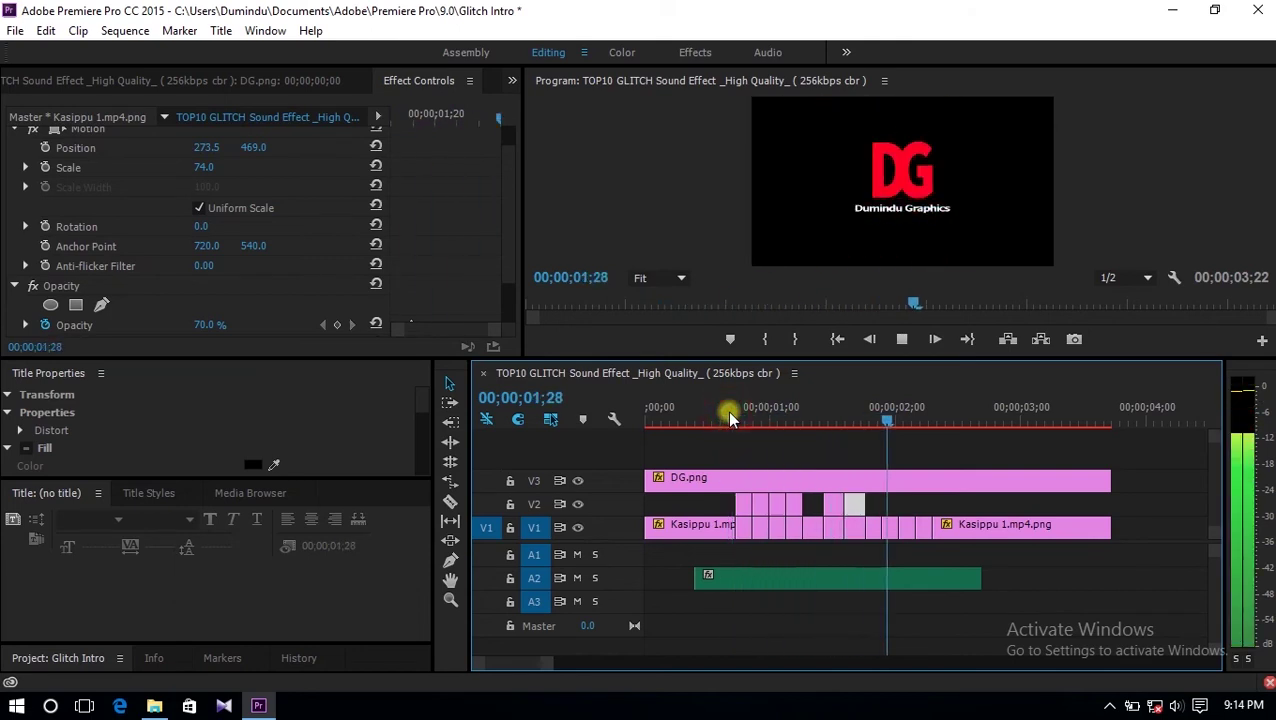
{"action": "key", "text": "space"}
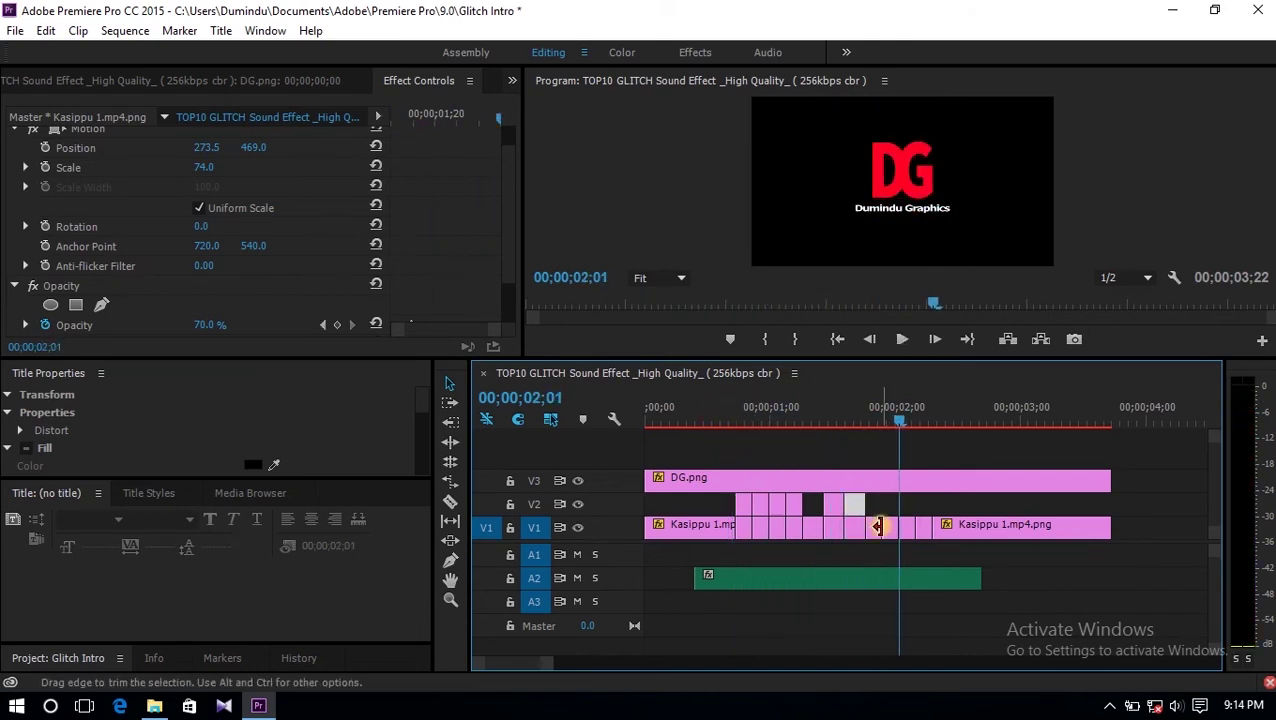
- Duplicate the last three short logo slices on V1, starting at 00;00;01;27, onto V2 directly above the originals
{"action": "left_click", "coordinate": [883, 410]}
{"action": "left_click", "coordinate": [892, 523]}
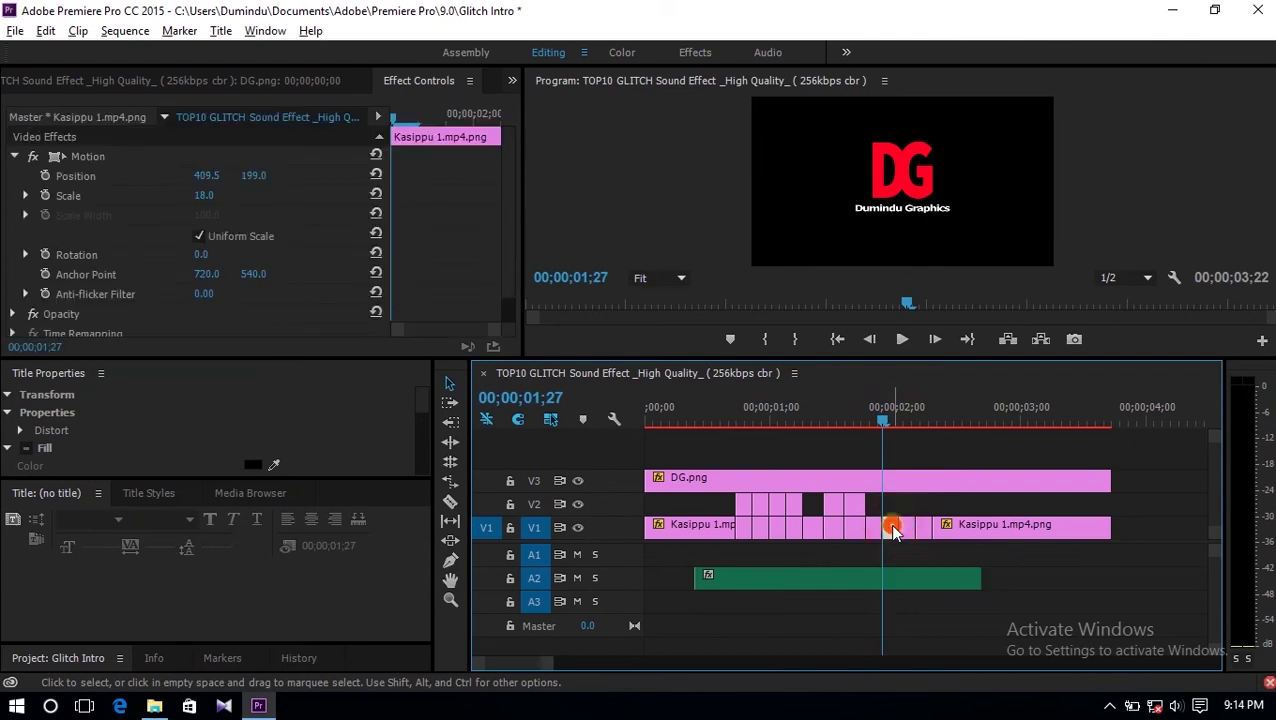
{"action": "double_click", "coordinate": [892, 525]}
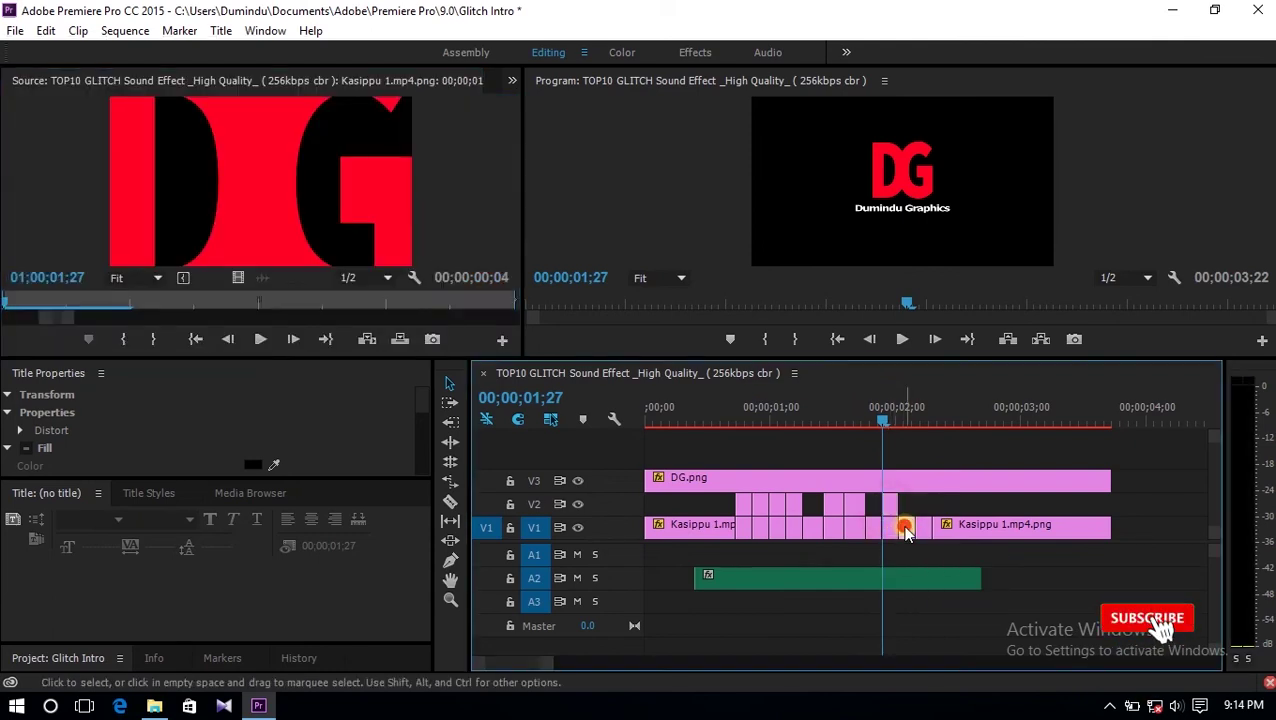
{"action": "double_click", "coordinate": [907, 515]}
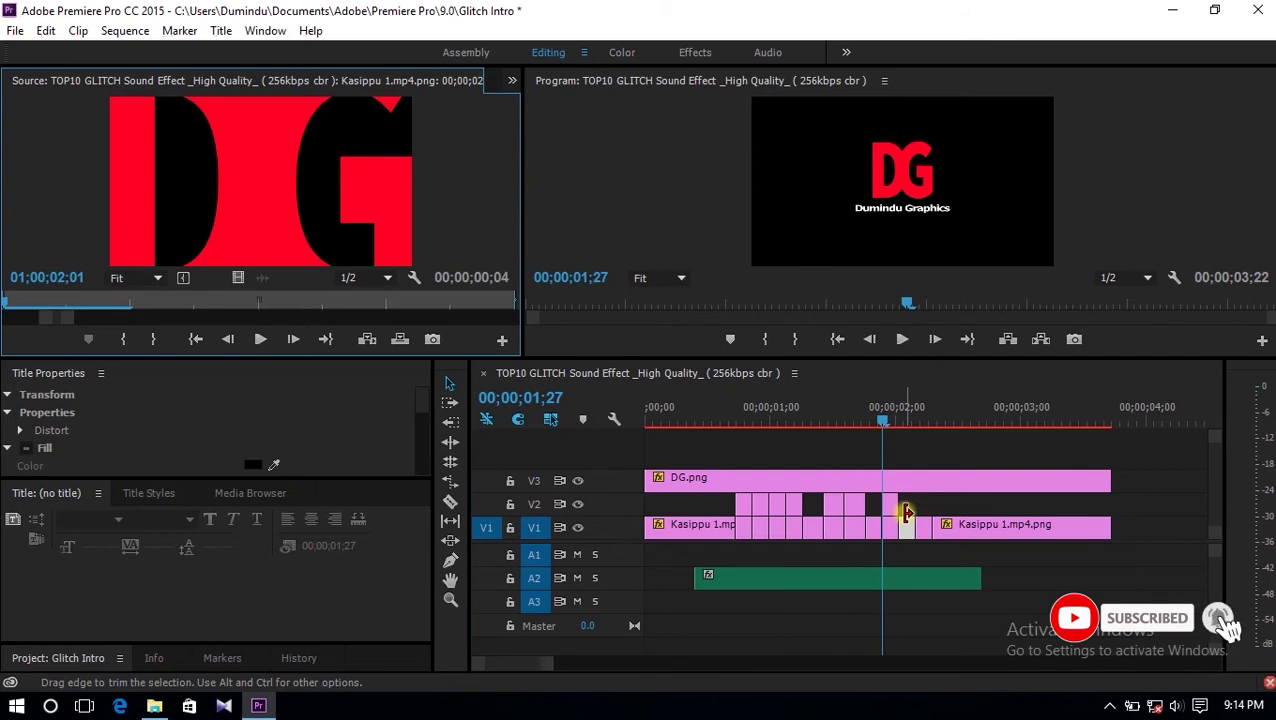
{"action": "mouse_move", "coordinate": [906, 515]}
{"action": "left_mouse_down"}
{"action": "mouse_move", "coordinate": [922, 527]}
{"action": "mouse_move", "coordinate": [924, 510]}
{"action": "left_mouse_up"}
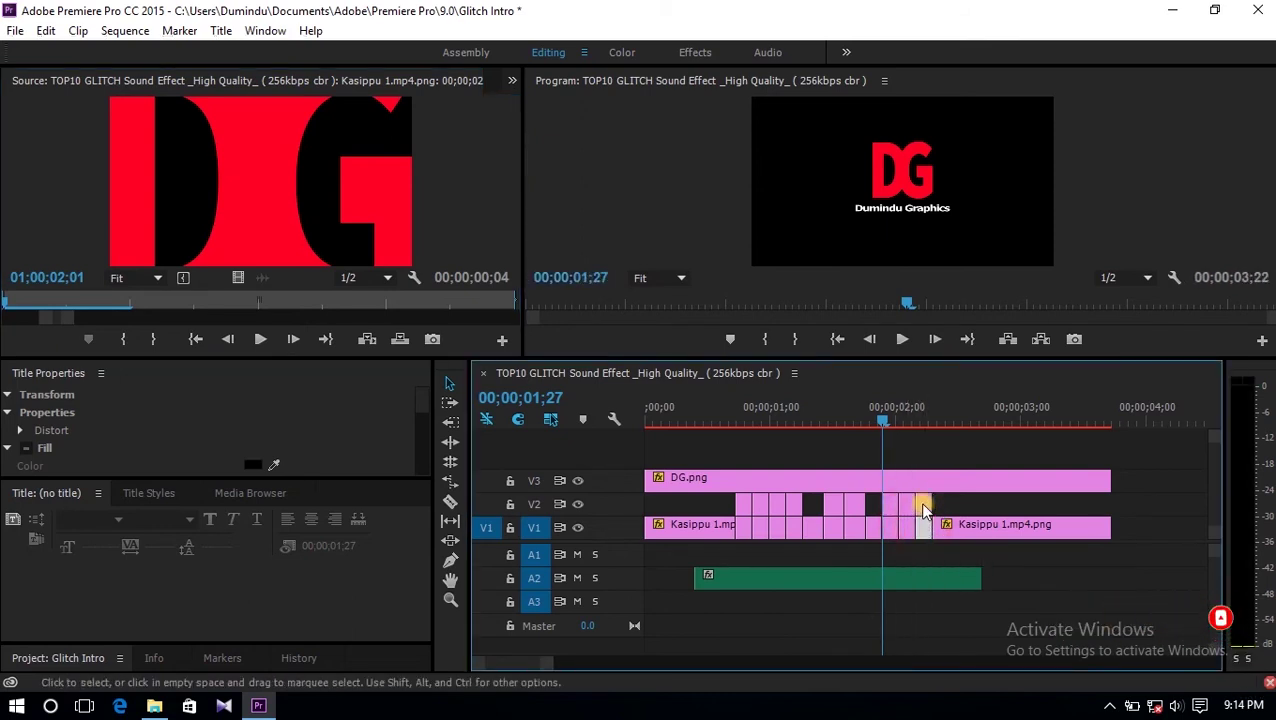
- Set the scale of the V2 logo slice at 00;00;01;28 to 120
{"action": "left_click", "coordinate": [889, 412]}
{"action": "left_click", "coordinate": [888, 502]}
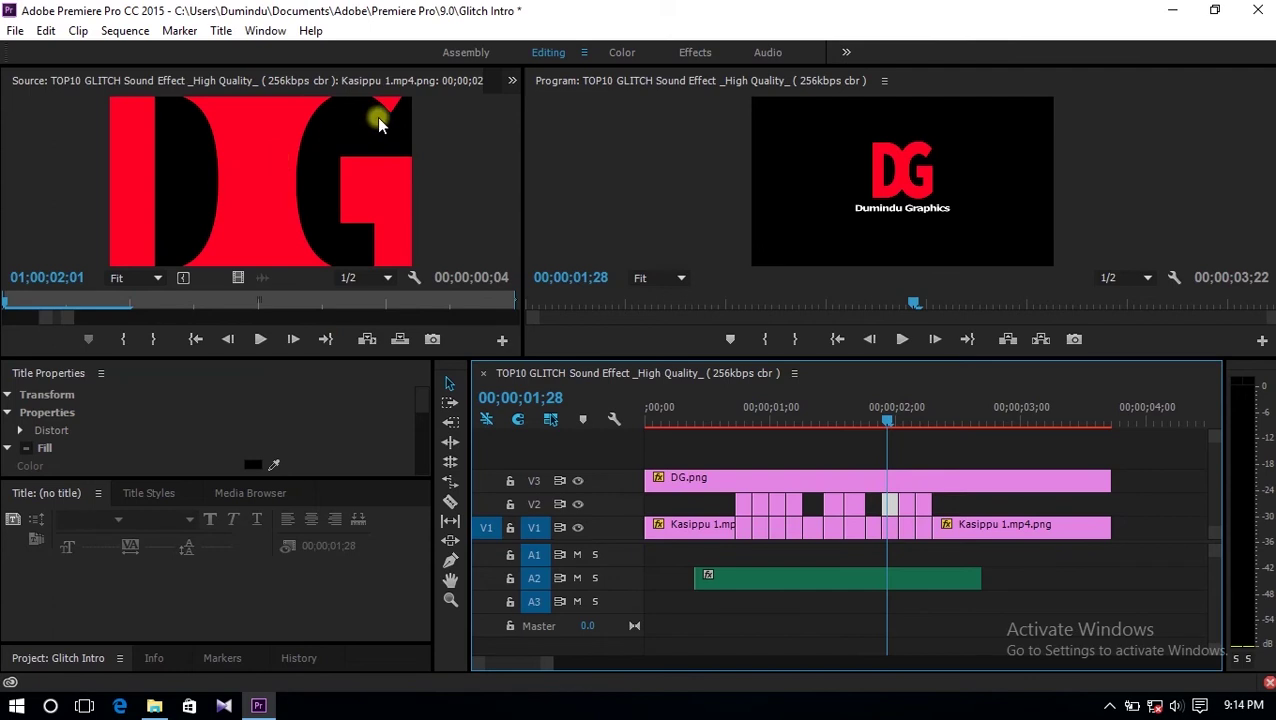
{"action": "left_click", "coordinate": [513, 81]}
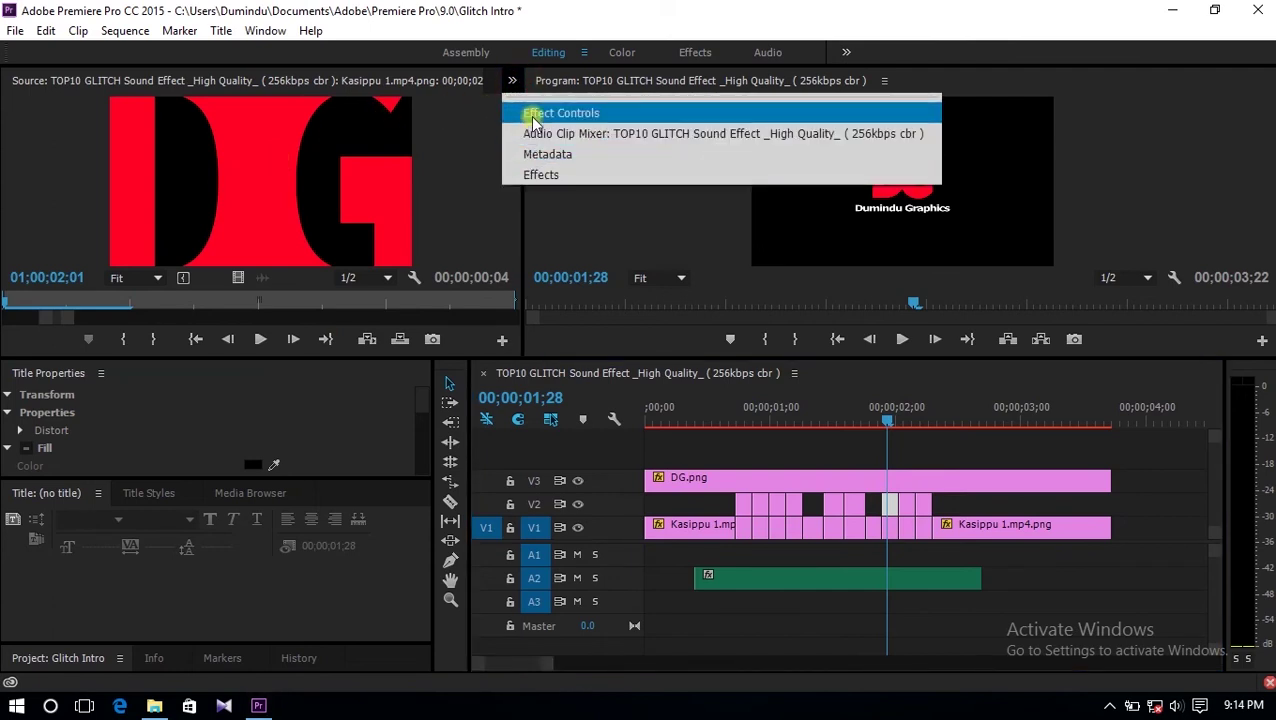
{"action": "left_click", "coordinate": [560, 113]}
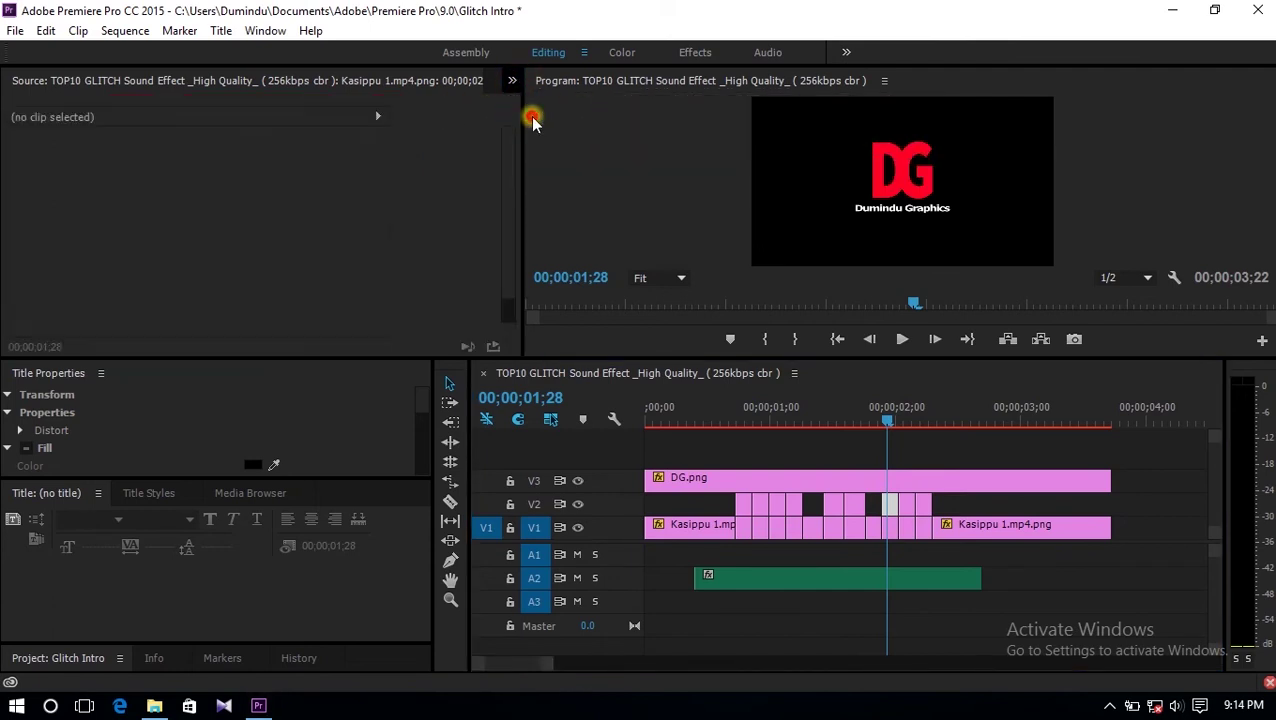
{"action": "left_click", "coordinate": [886, 505]}
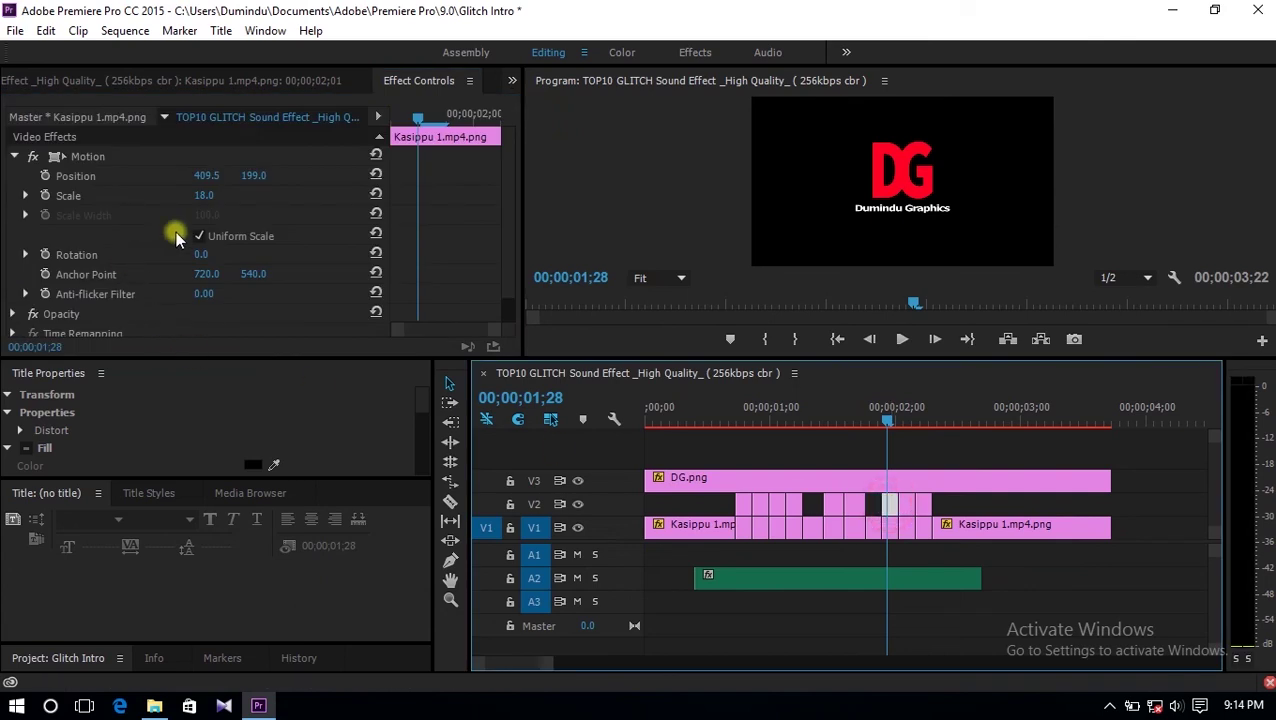
{"action": "left_click", "coordinate": [208, 195]}
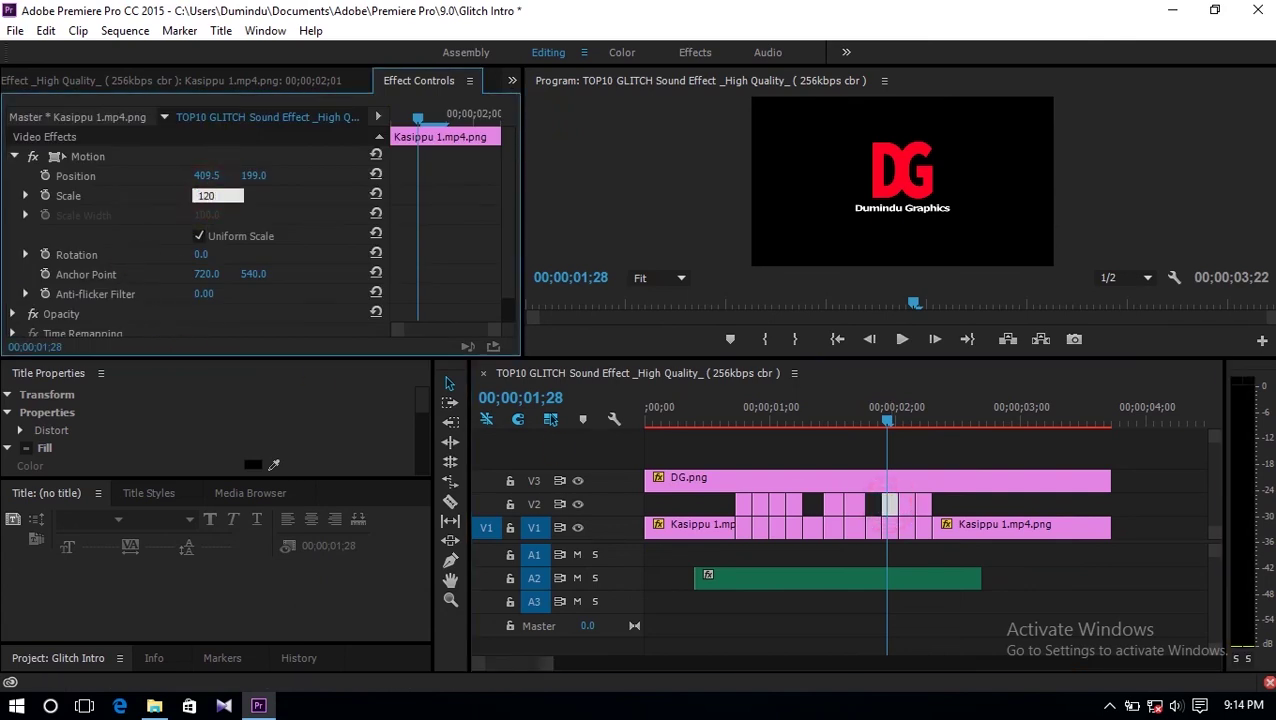
{"action": "key", "text": "Return"}
- Set the opacity of the V2 logo slice at 00;00;01;28 to 65%
{"action": "left_click_drag", "start_coordinate": [508, 210], "coordinate": [505, 227]}
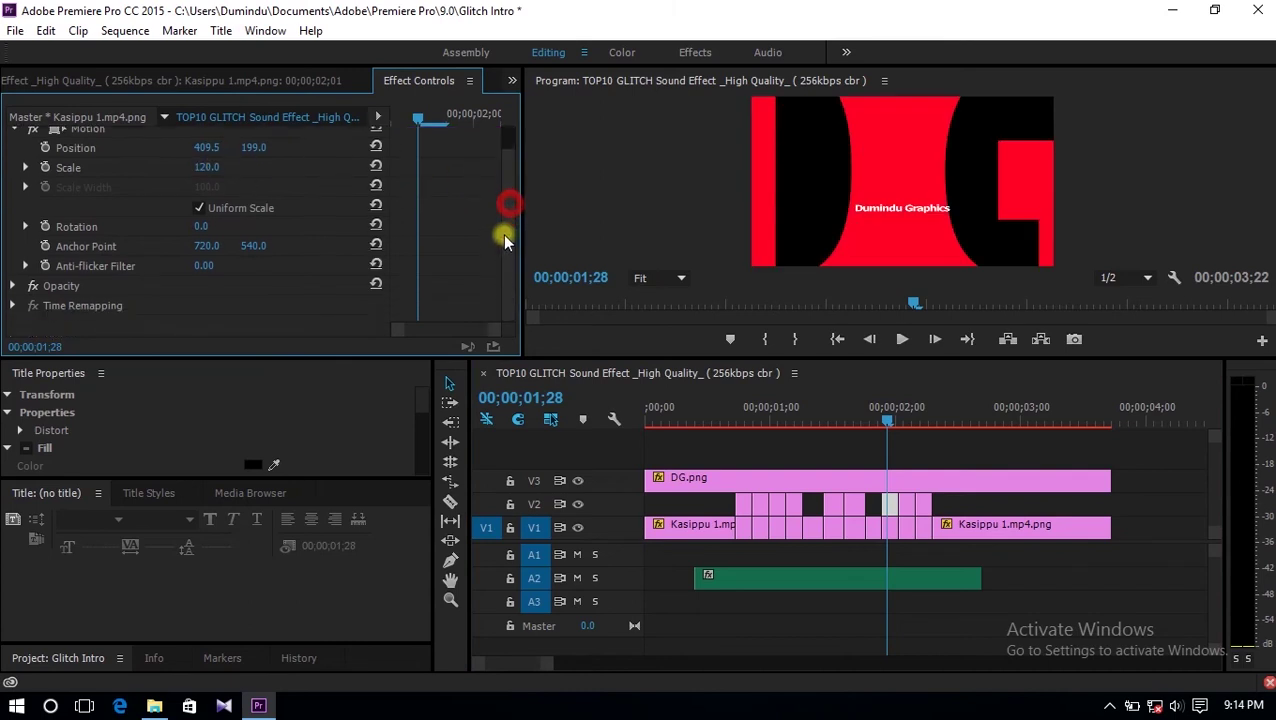
{"action": "left_click", "coordinate": [13, 287]}
{"action": "left_click", "coordinate": [205, 325]}
{"action": "type", "text": "6"}
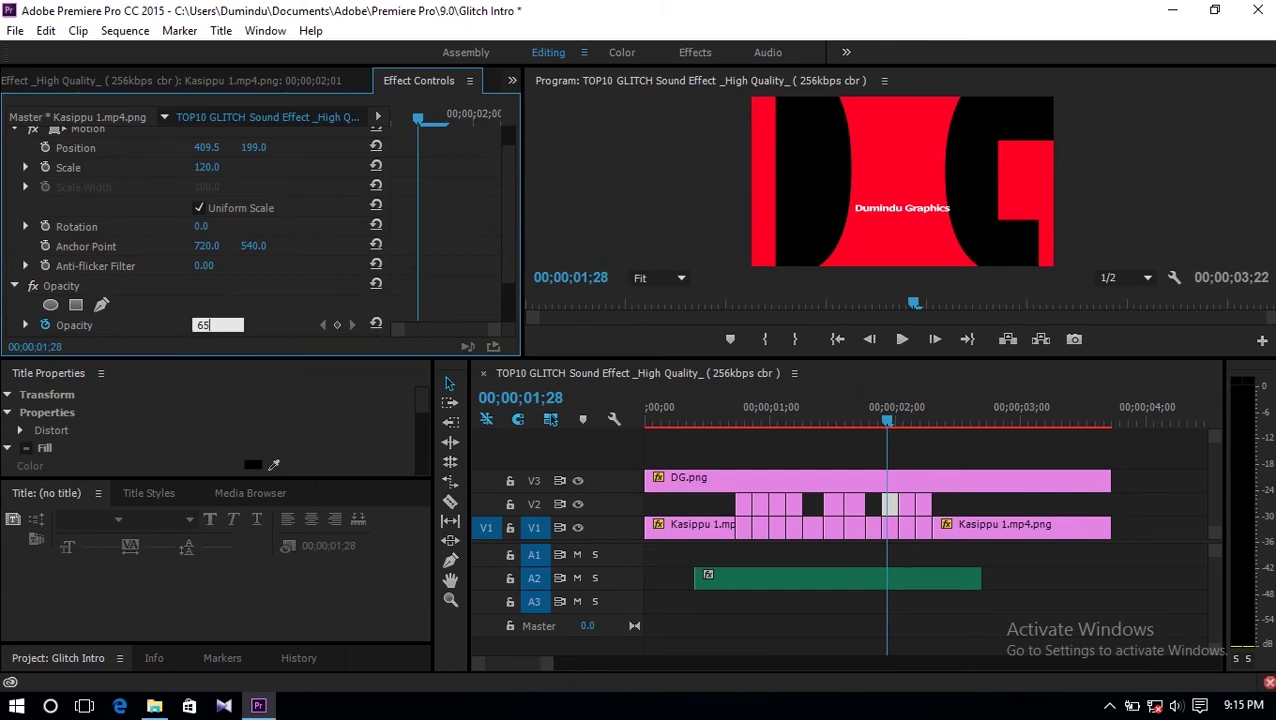
{"action": "type", "text": "5"}
{"action": "key", "text": "Return"}
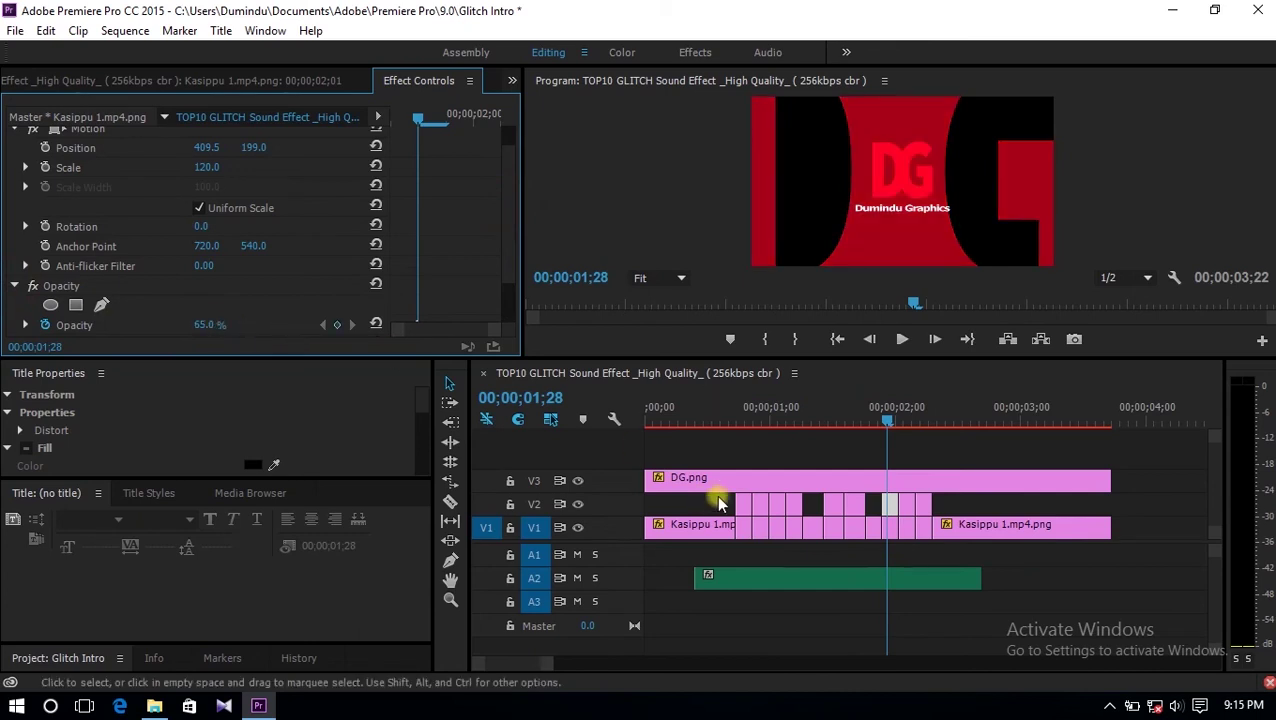
- Set the V2 logo slice at 00;00;02;03 to scale 80 and opacity 65%
{"action": "left_click", "coordinate": [901, 414]}
{"action": "left_click", "coordinate": [906, 416]}
{"action": "left_click", "coordinate": [907, 505]}
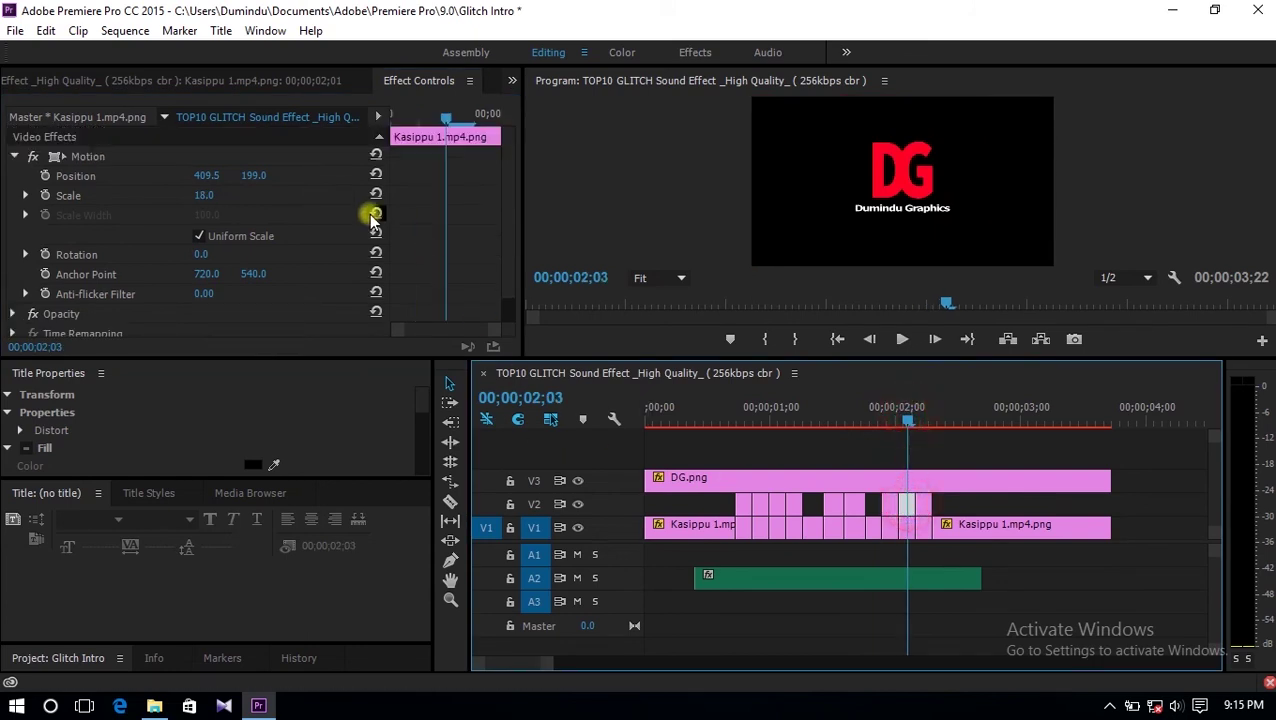
{"action": "left_click", "coordinate": [206, 195]}
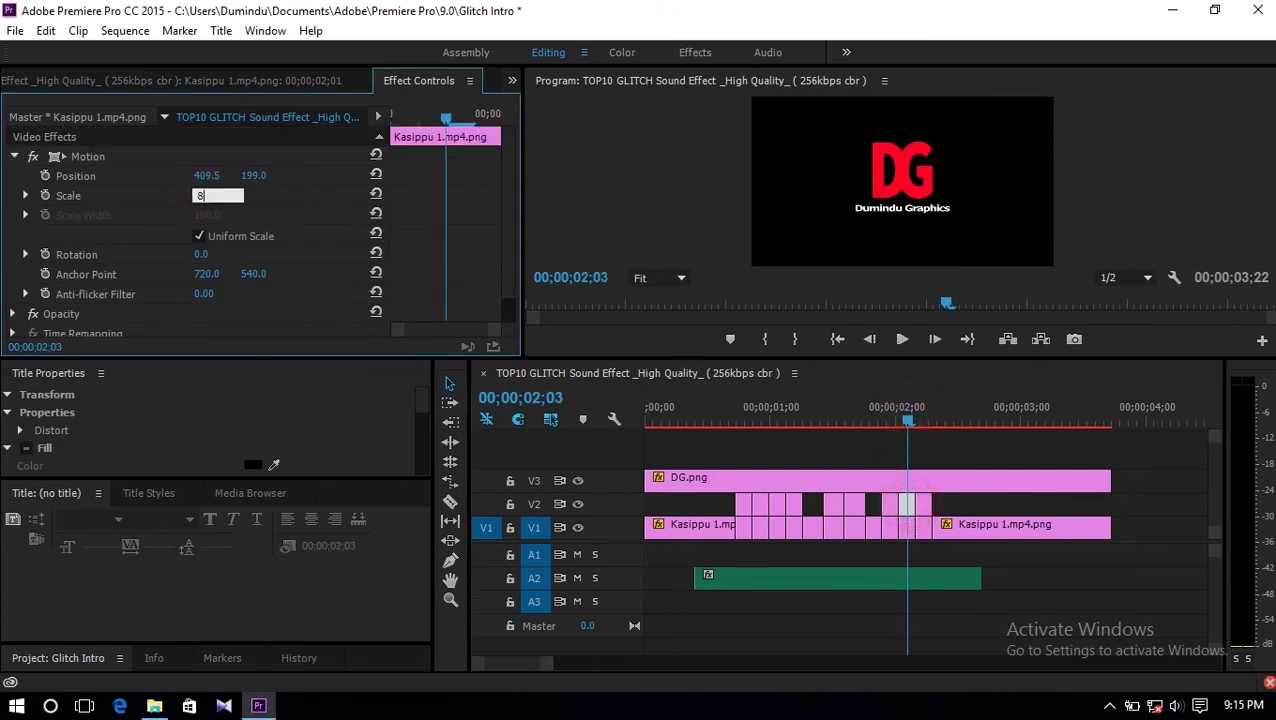
{"action": "key", "text": "Return"}
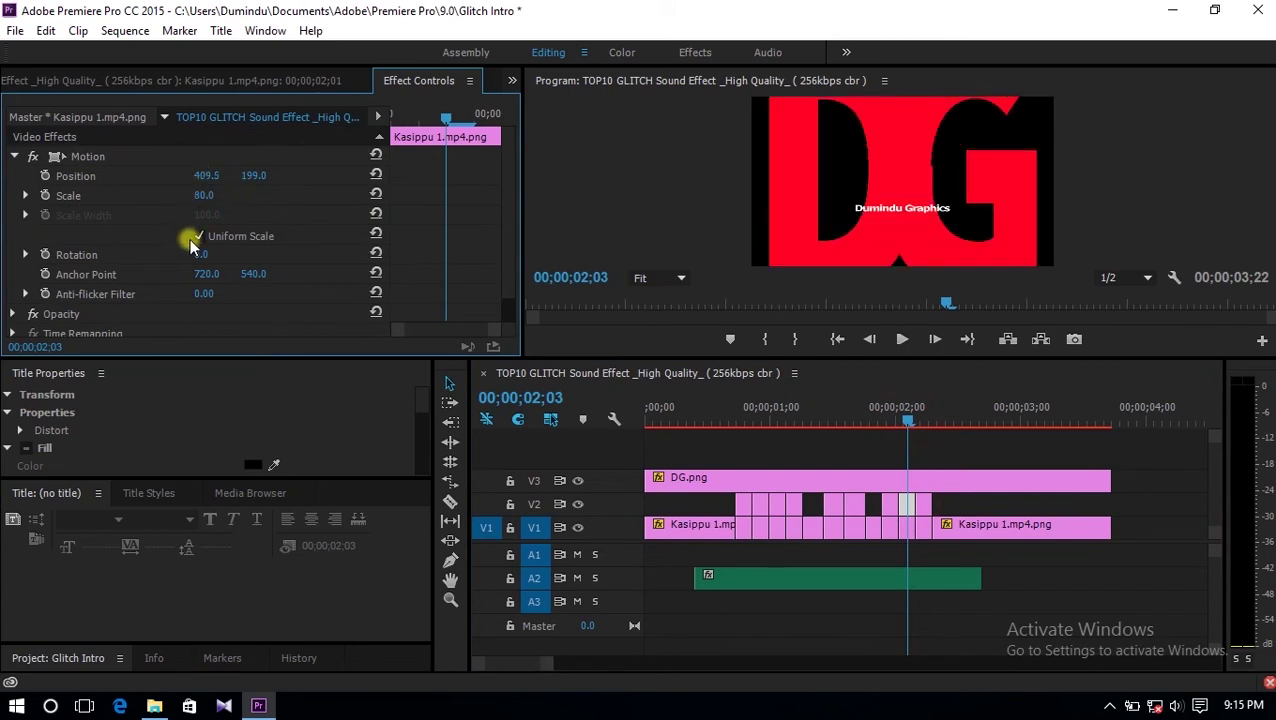
{"action": "left_click", "coordinate": [11, 316]}
{"action": "scroll", "coordinate": [400, 240], "scroll_direction": "down", "scroll_amount": 2}
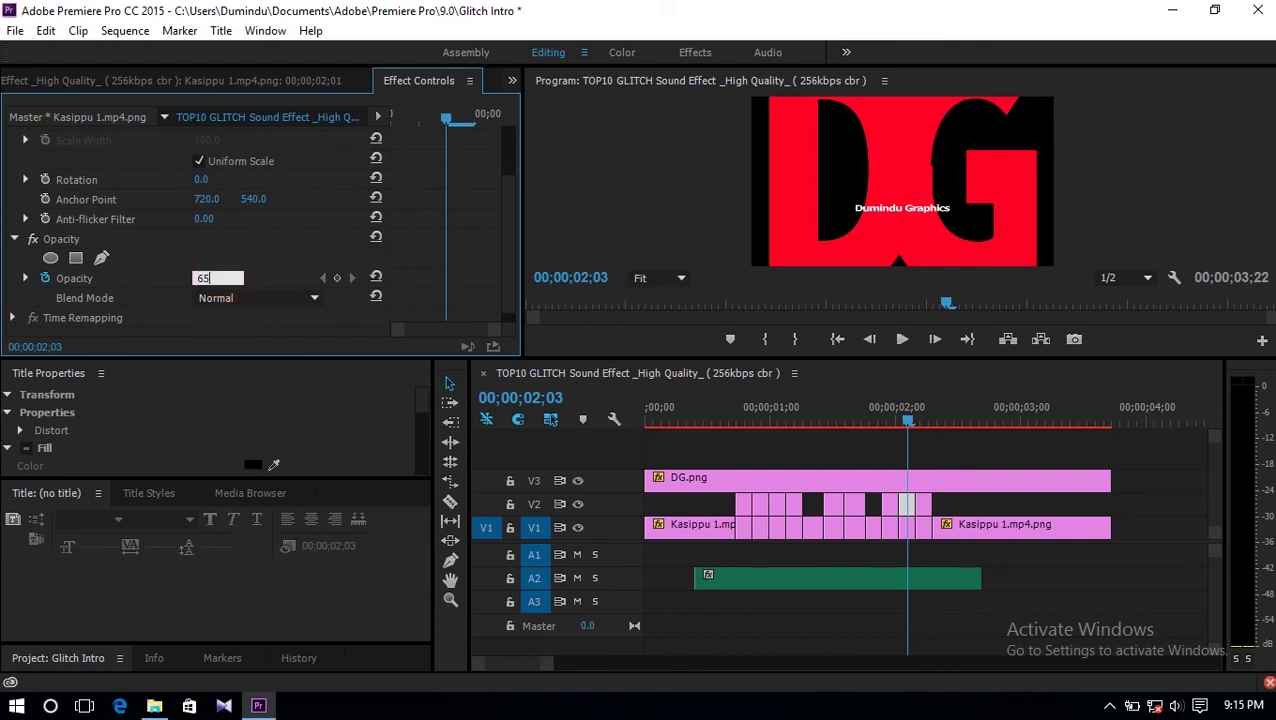
{"action": "key", "text": "Return"}
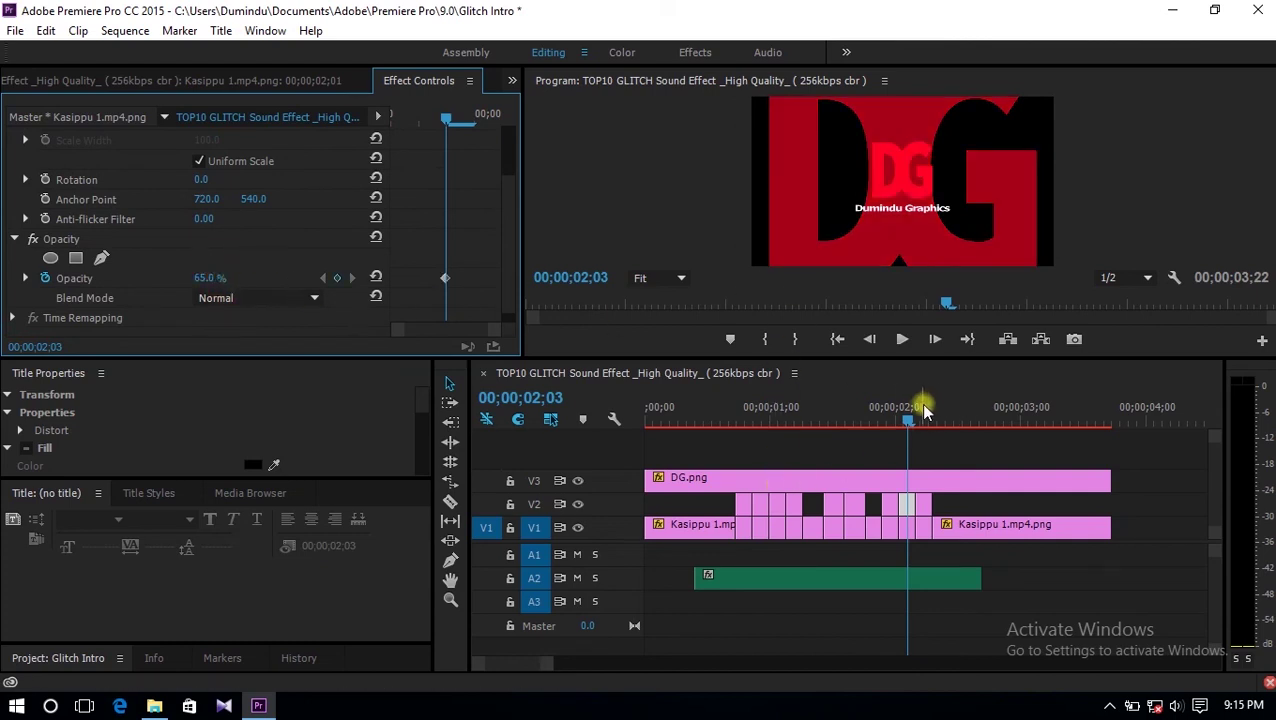
- Set the last V2 logo slice, at 00;00;02;07, to scale 40 and opacity 65%
{"action": "left_click_drag", "start_coordinate": [916, 412], "coordinate": [920, 422]}
{"action": "left_click", "coordinate": [924, 510]}
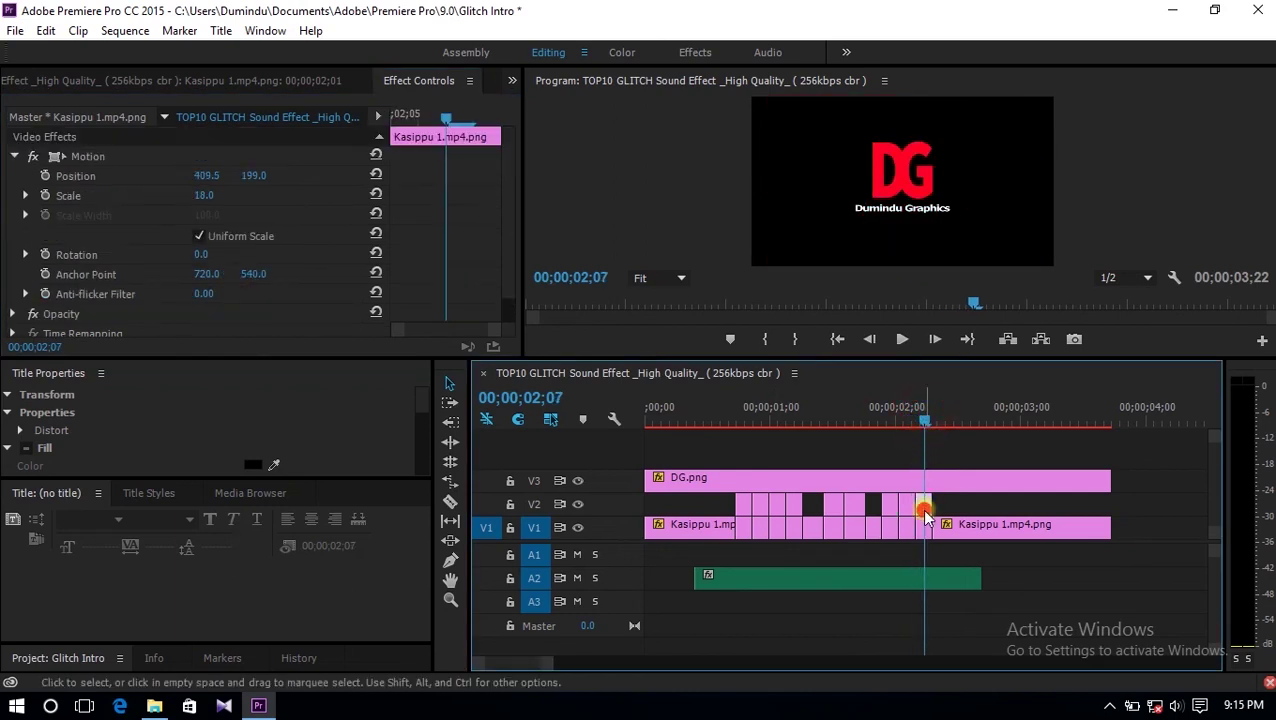
{"action": "left_click", "coordinate": [216, 193]}
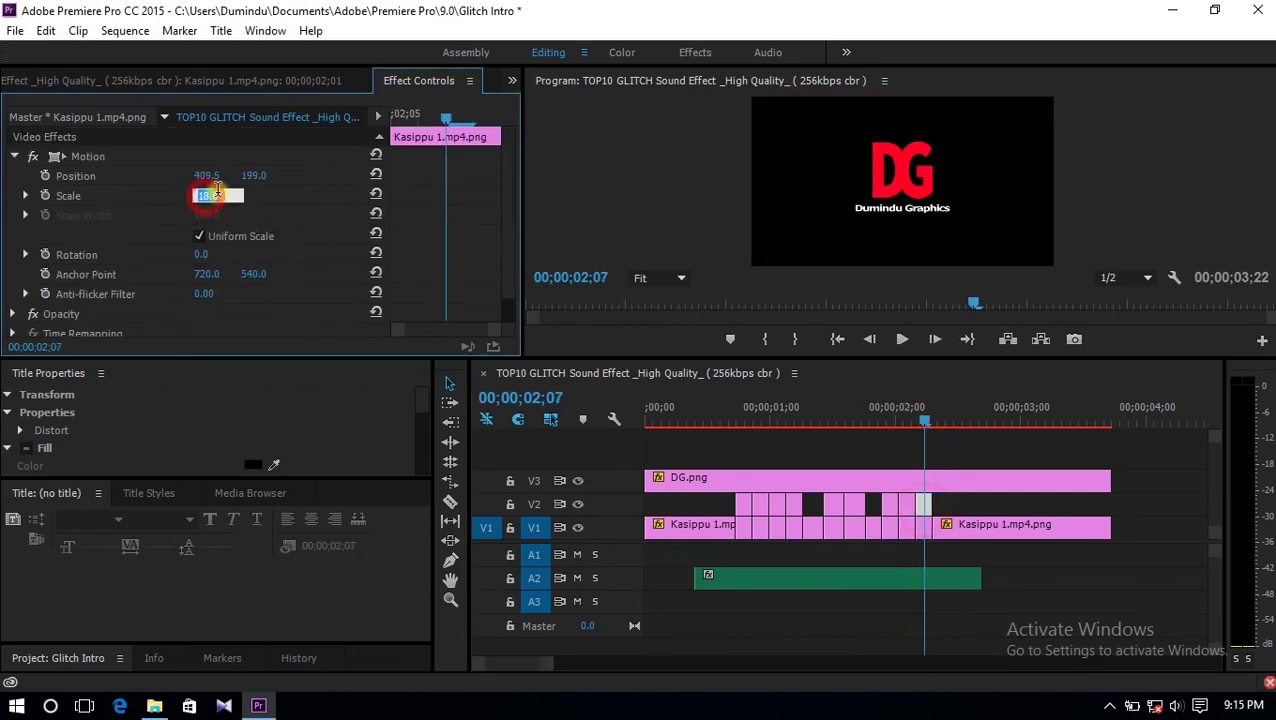
{"action": "type", "text": "40"}
{"action": "key", "text": "Return"}
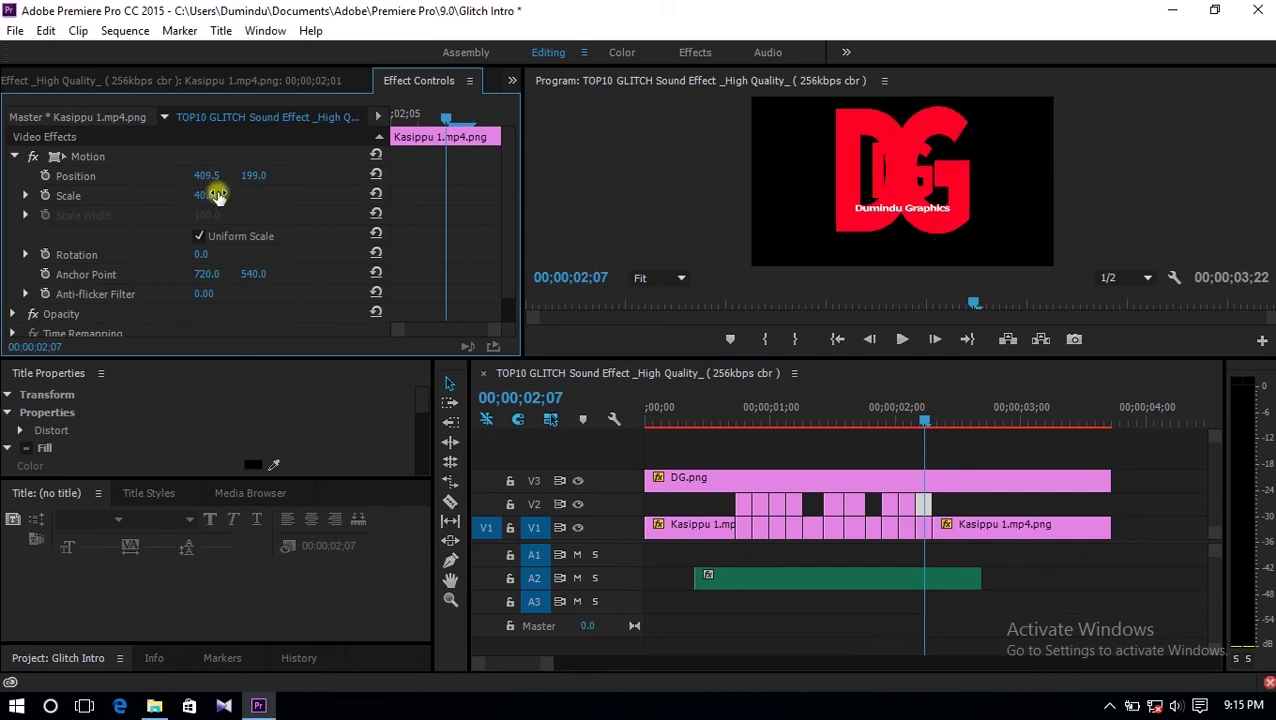
{"action": "left_click", "coordinate": [15, 316]}
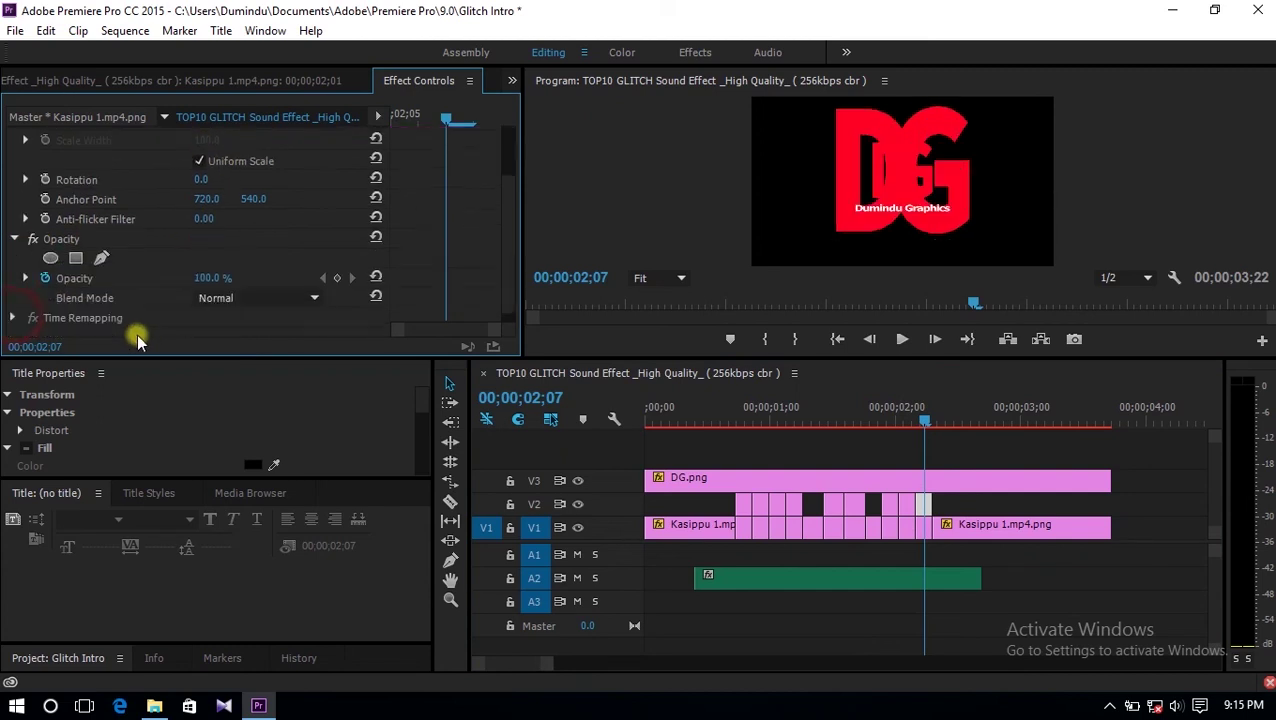
{"action": "left_click", "coordinate": [215, 276]}
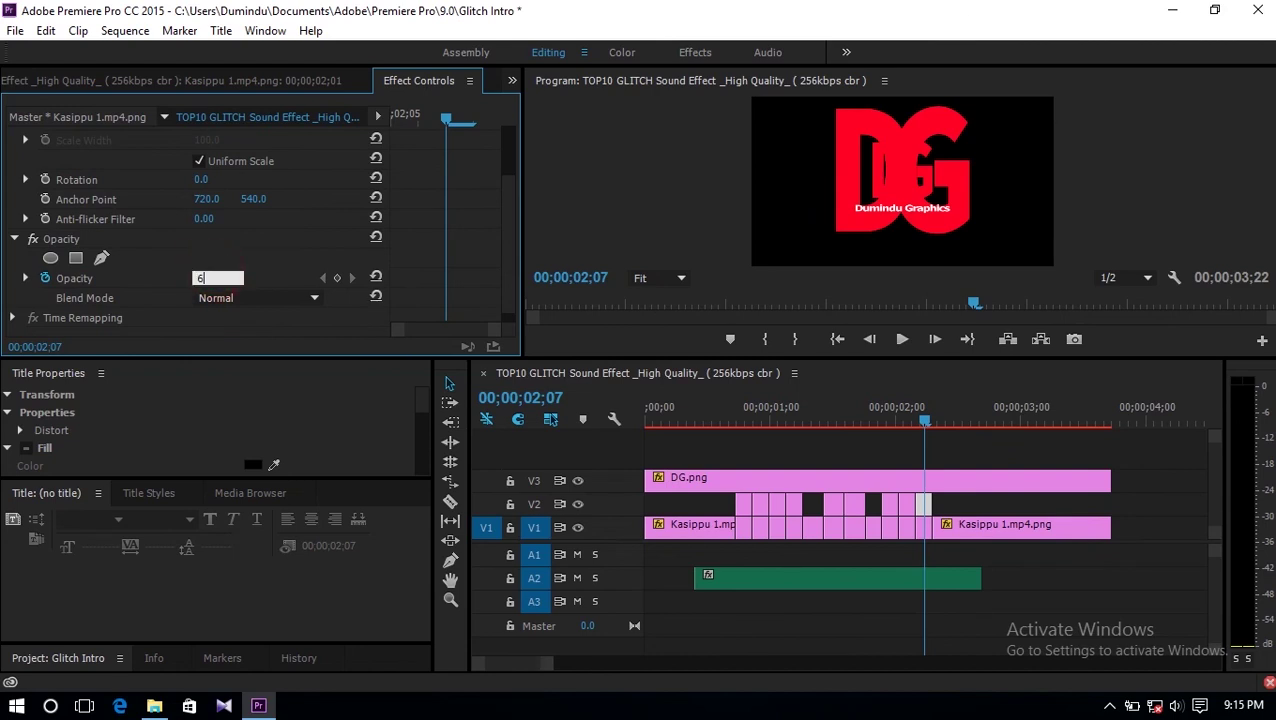
{"action": "type", "text": "65"}
{"action": "key", "text": "Return"}
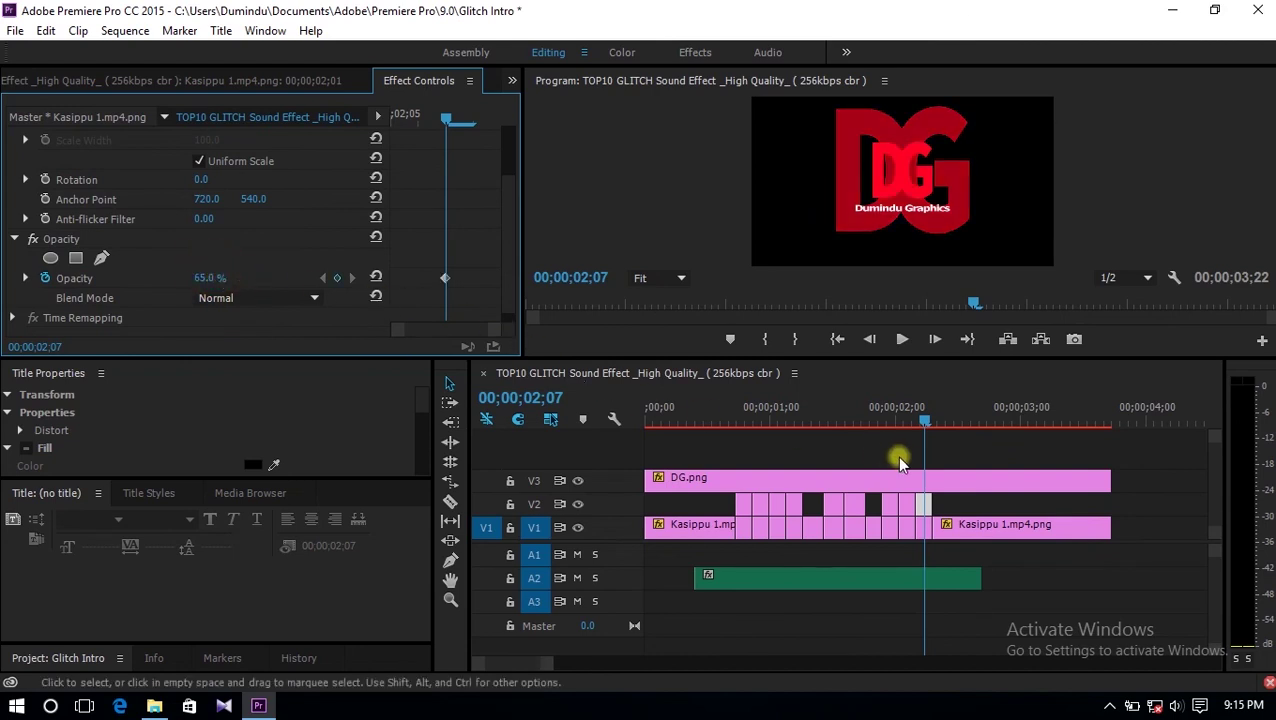
- Play the sequence from shortly before the first V2 slice to check the complete glitch effect
{"action": "left_click", "coordinate": [707, 427]}
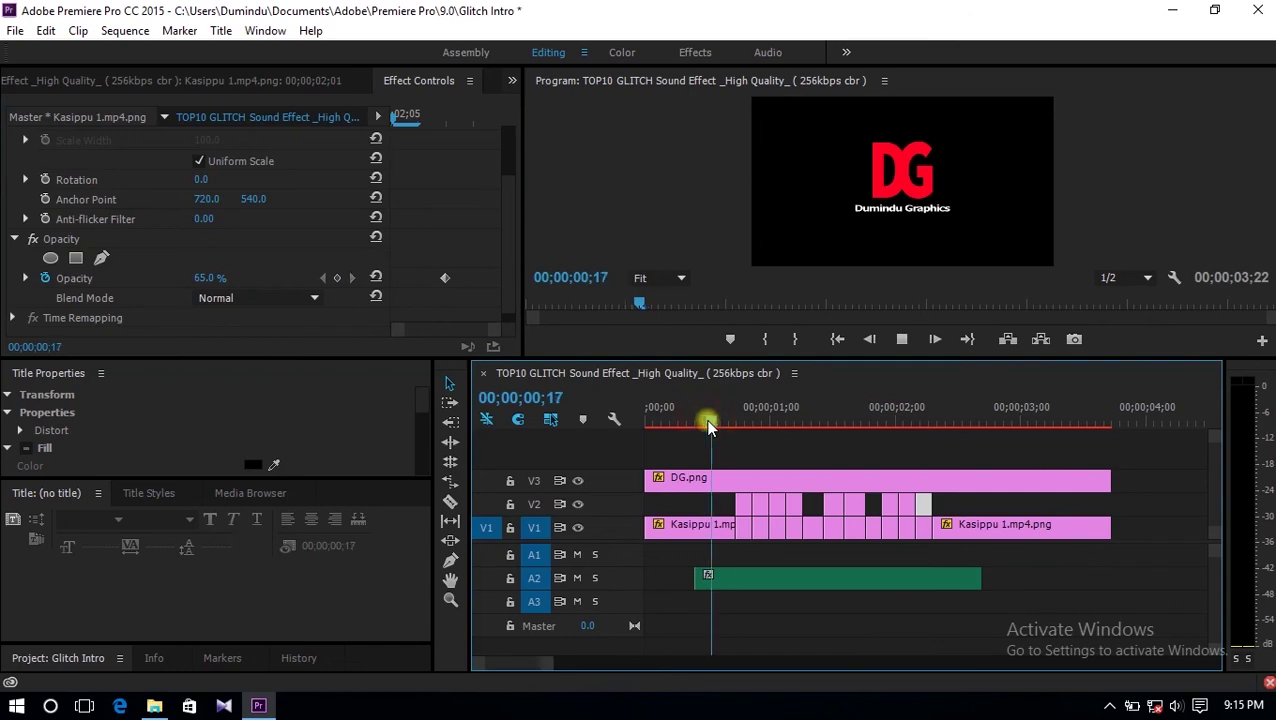